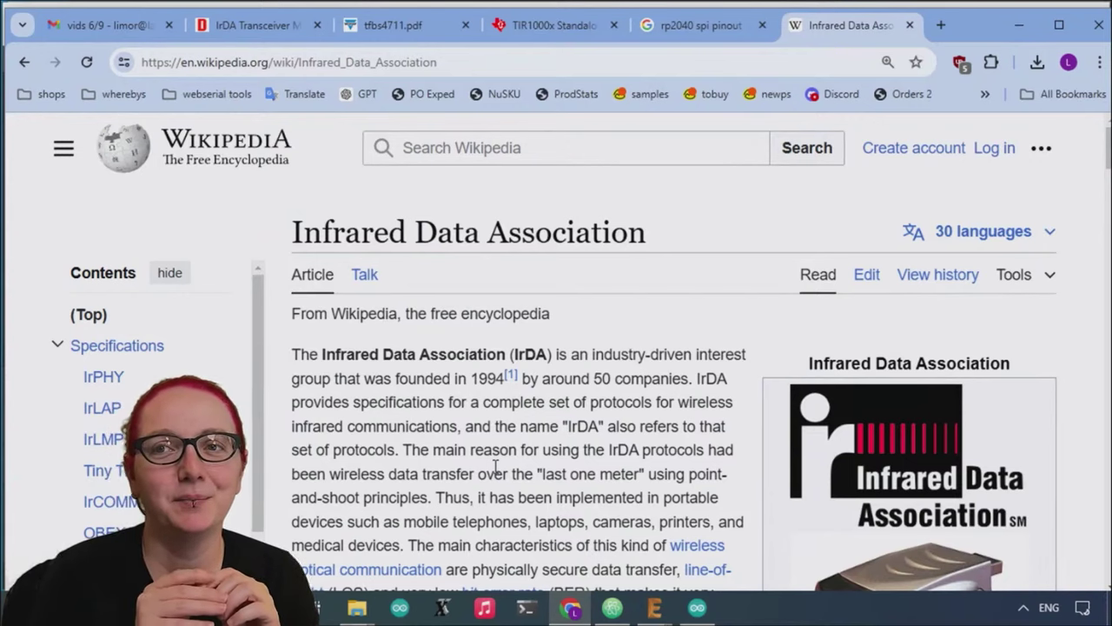
Scroll the Wikipedia IrDA article to IrPHY's SIR rates, 2 m range and 850–900 nm wavelength.
scroll(601, 458, "down", 6)
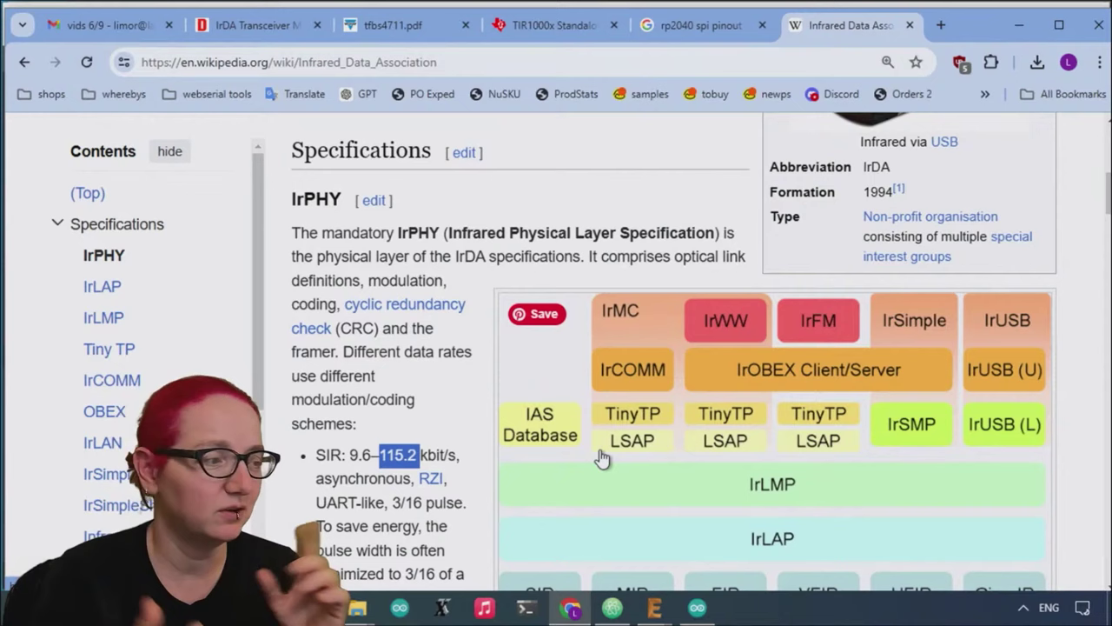
scroll(333, 280, "down", 2)
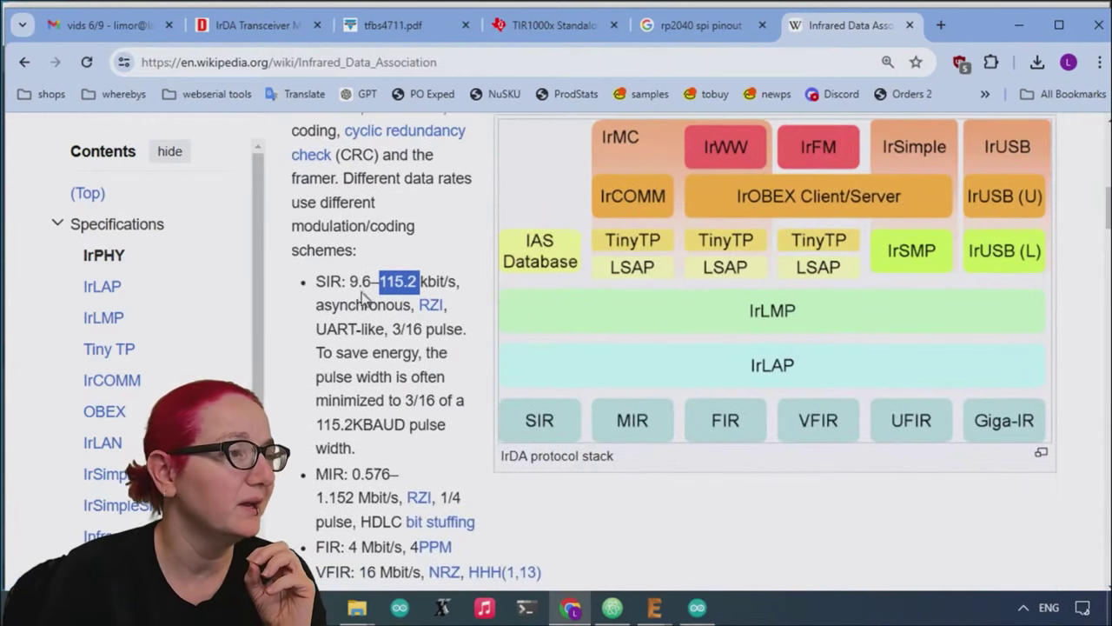
scroll(364, 297, "up", 1)
scroll(364, 298, "down", 3)
scroll(363, 297, "down", 1)
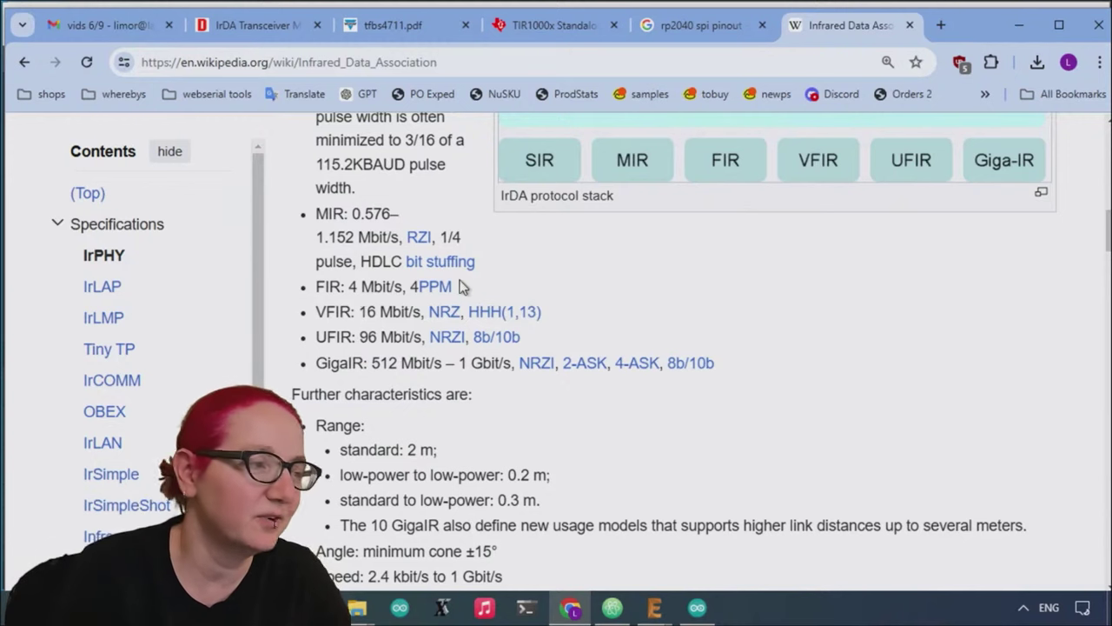
scroll(533, 358, "down", 2)
scroll(534, 360, "down", 1)
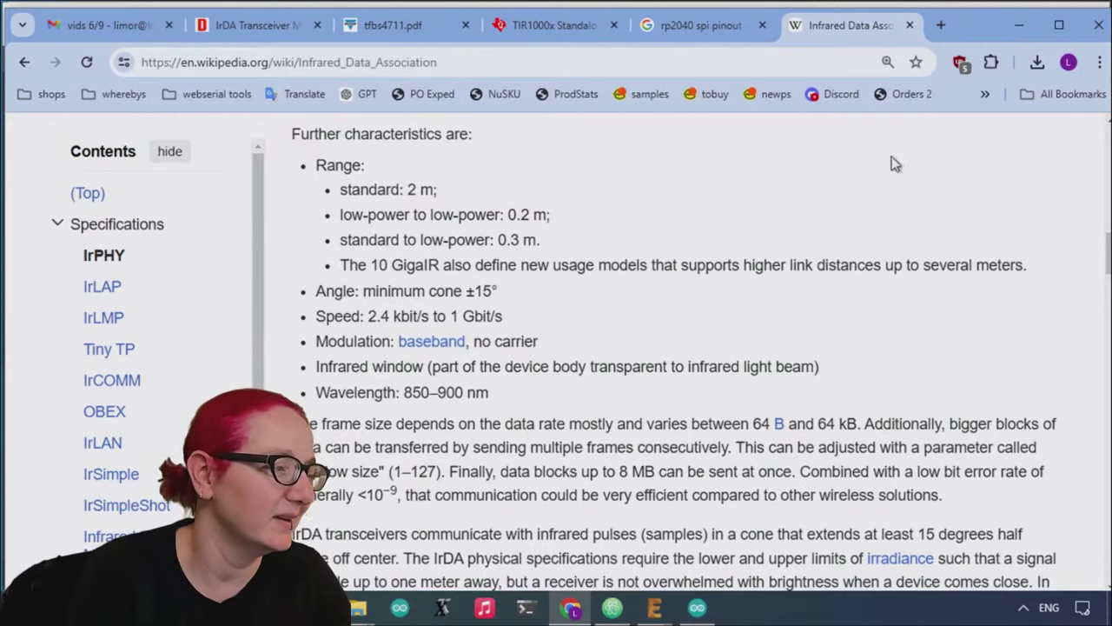
Revisit the protocol-stack diagram, then read through Reception down to See also and References.
scroll(895, 191, "down", 3)
scroll(919, 284, "down", 3)
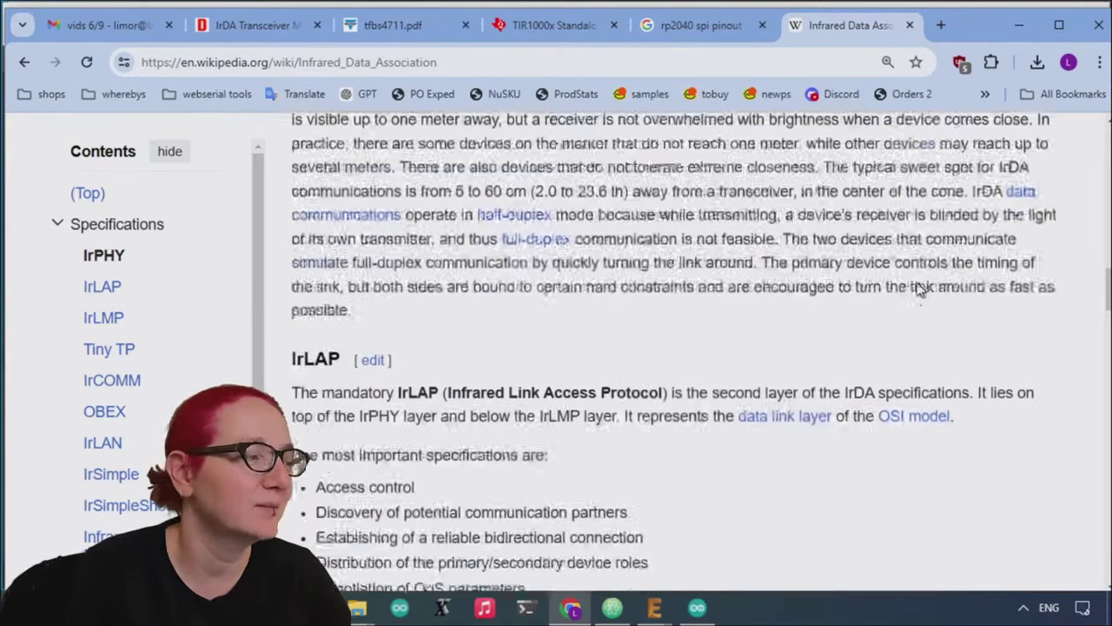
scroll(912, 293, "up", 11)
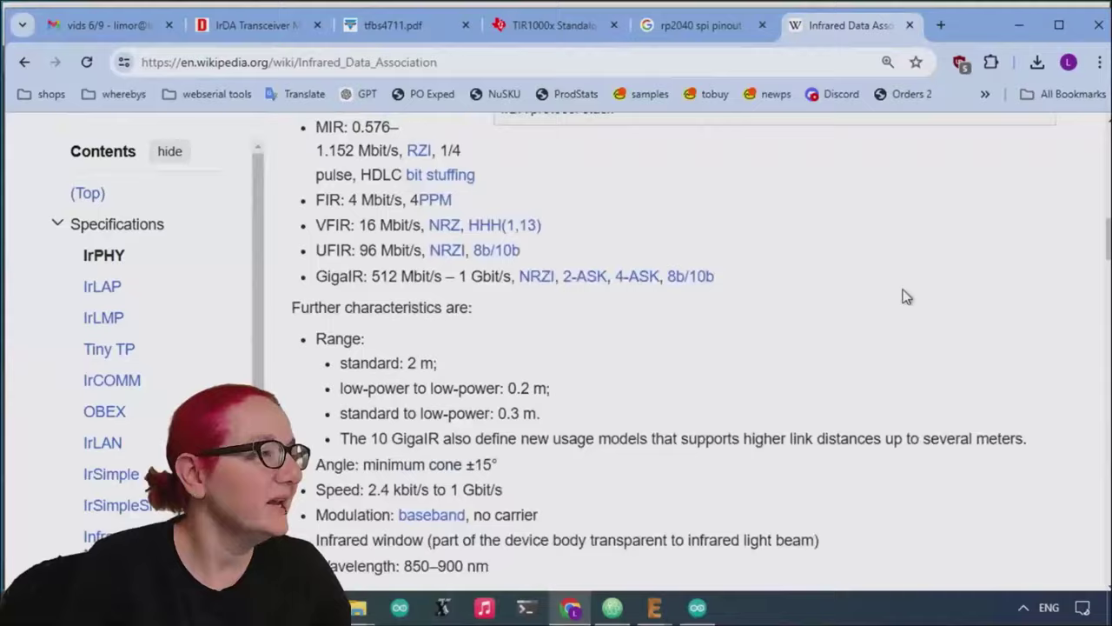
scroll(904, 298, "up", 5)
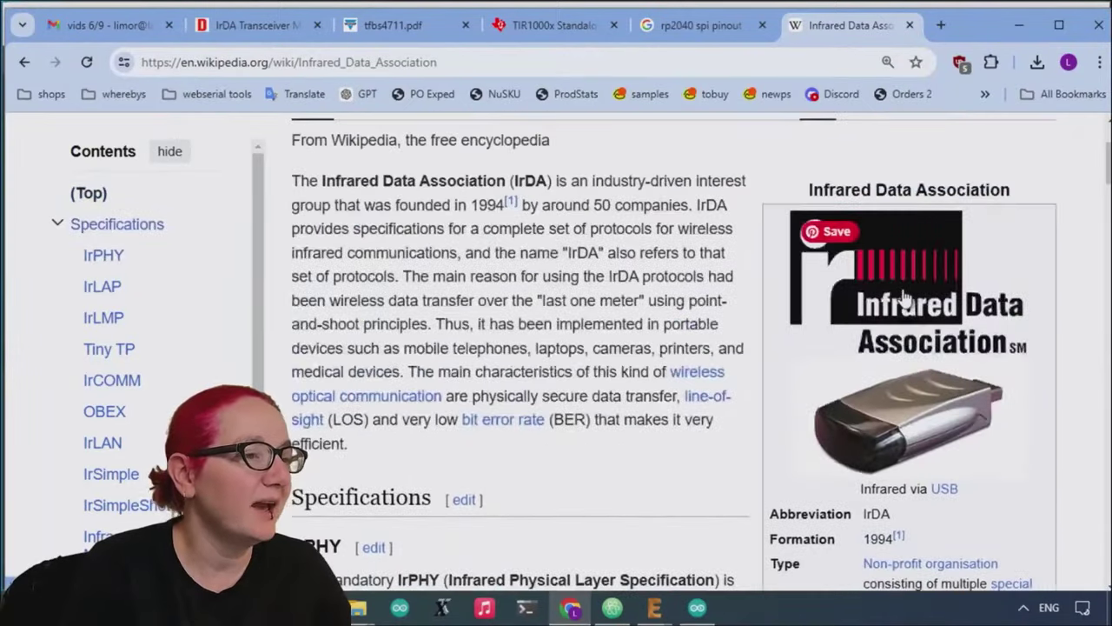
scroll(904, 298, "down", 1)
scroll(903, 298, "down", 5)
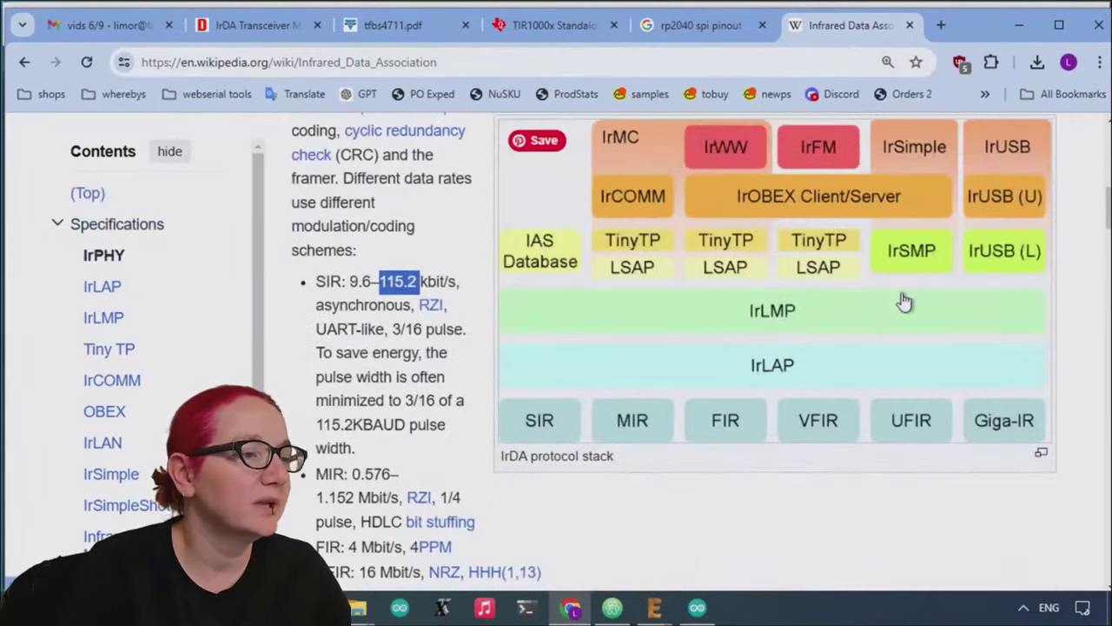
scroll(942, 324, "up", 1)
scroll(942, 324, "down", 1)
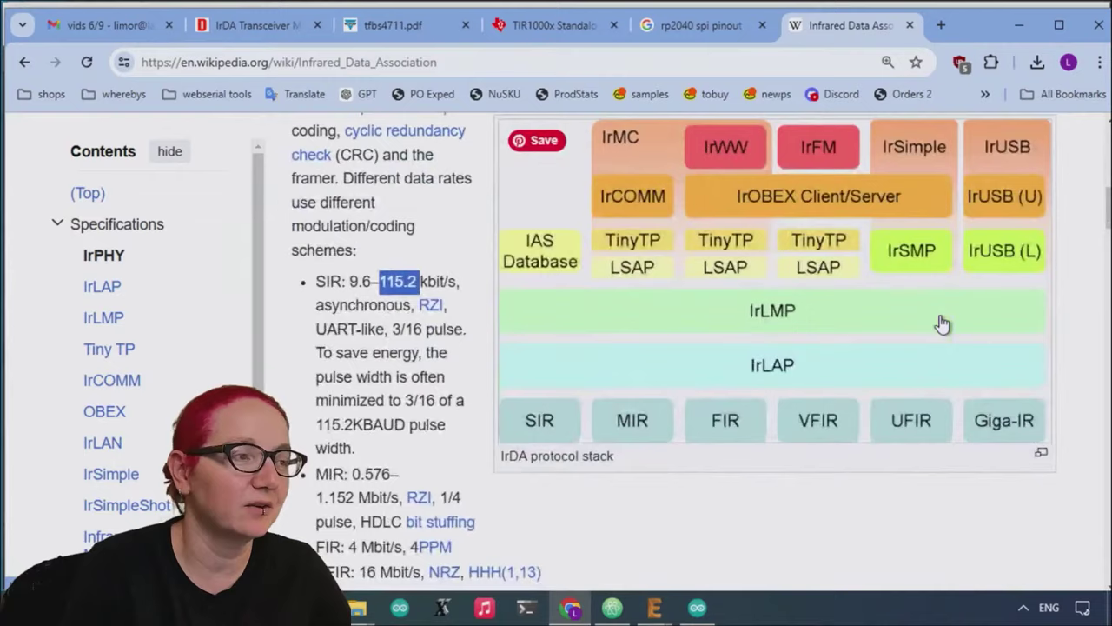
scroll(941, 324, "down", 2)
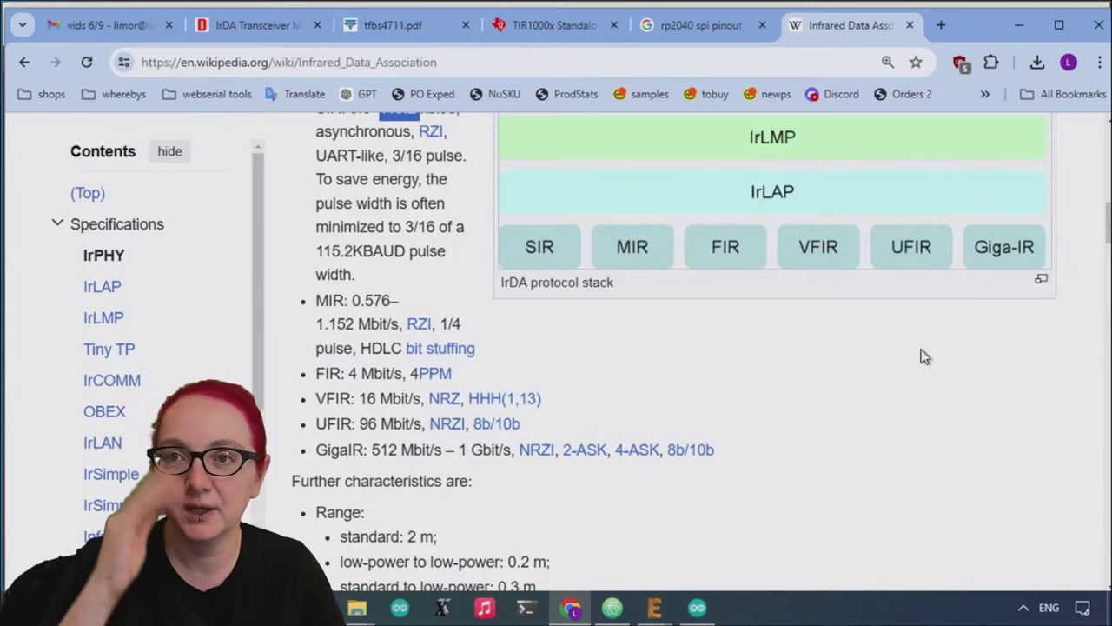
scroll(857, 333, "down", 3)
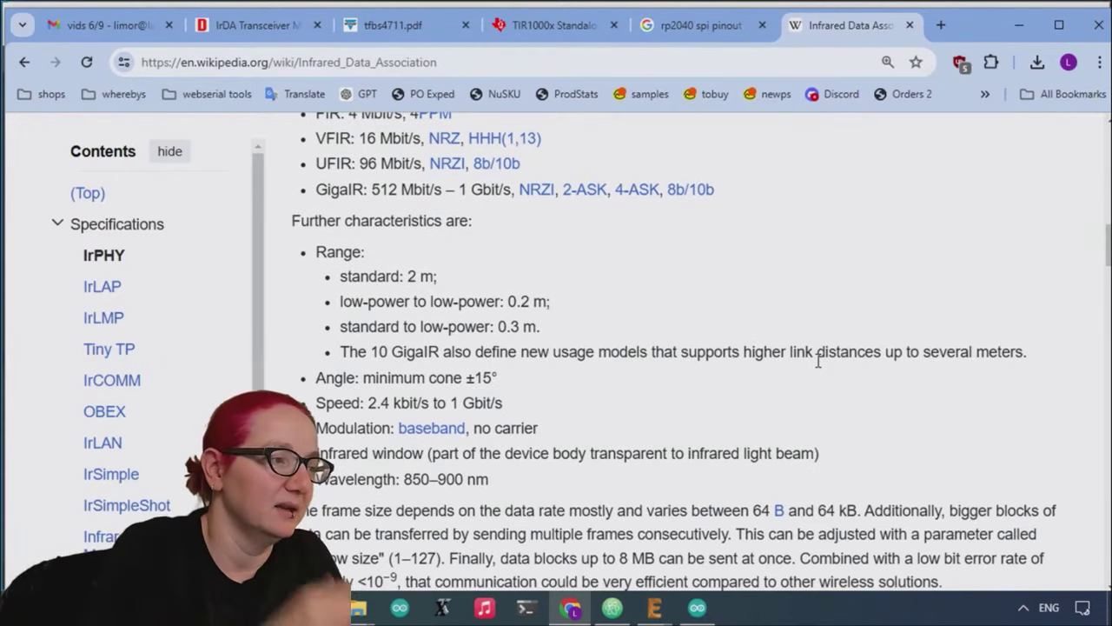
scroll(818, 359, "down", 10)
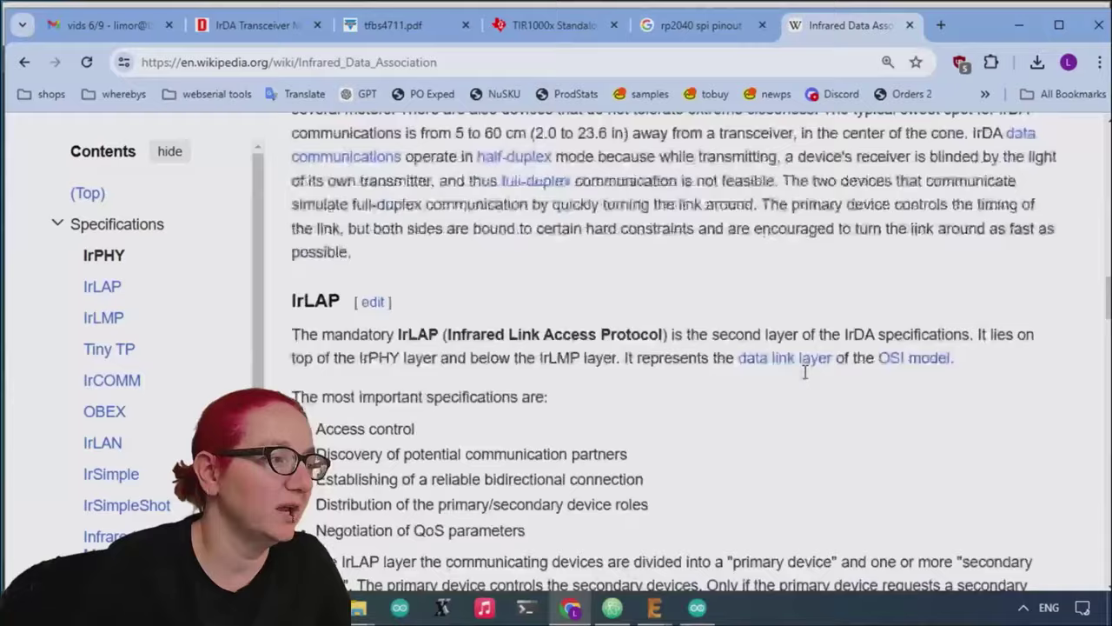
scroll(807, 378, "down", 7)
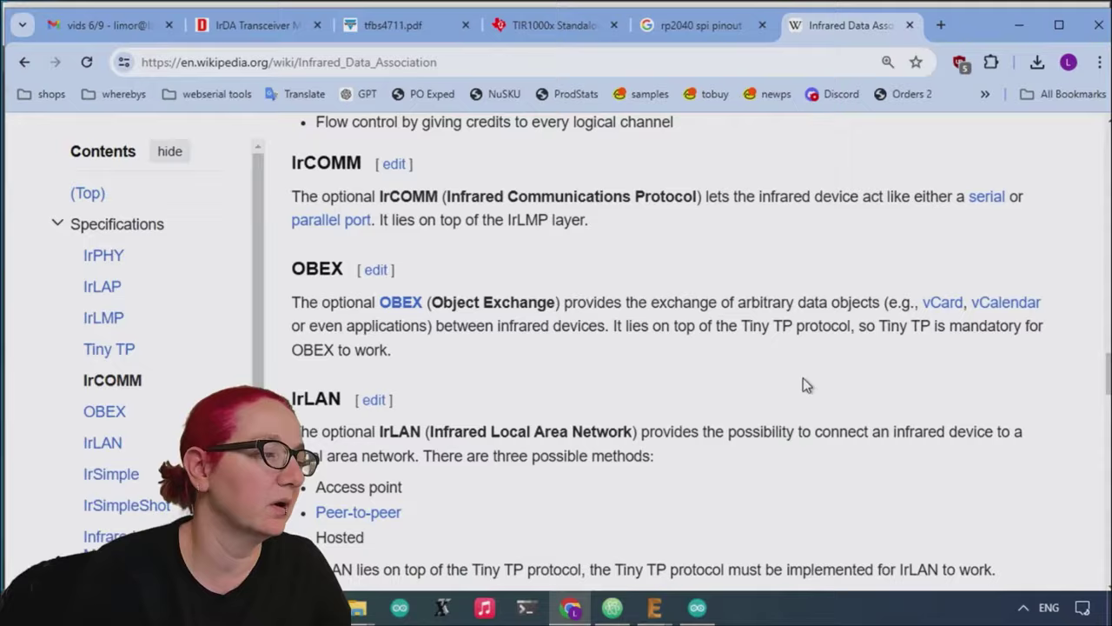
scroll(804, 382, "down", 3)
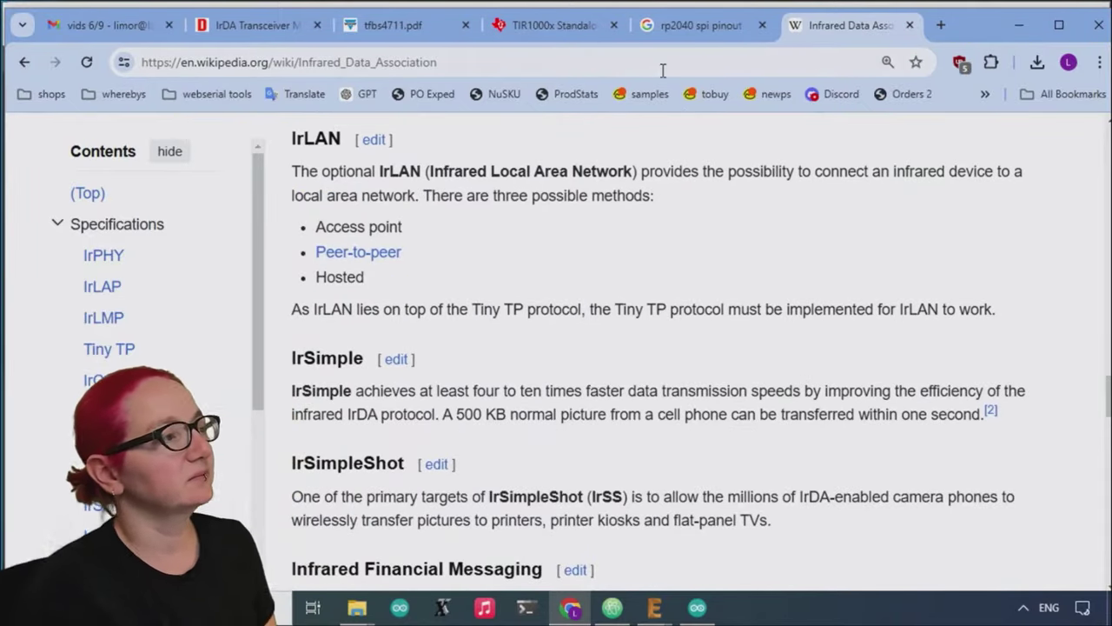
scroll(675, 282, "down", 1)
scroll(678, 278, "down", 4)
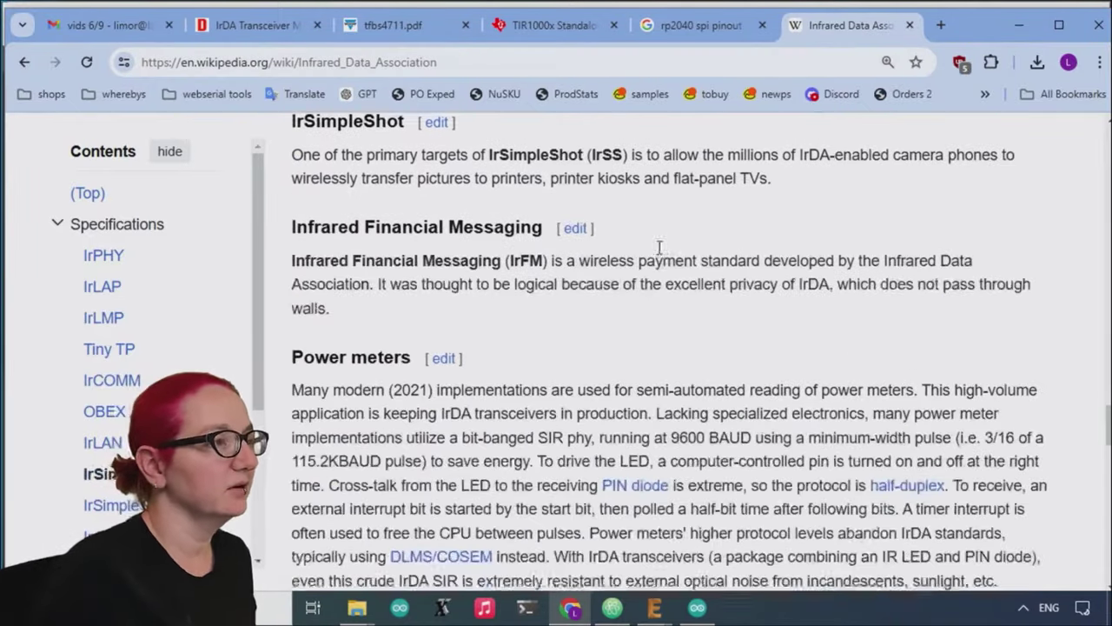
scroll(738, 391, "down", 4)
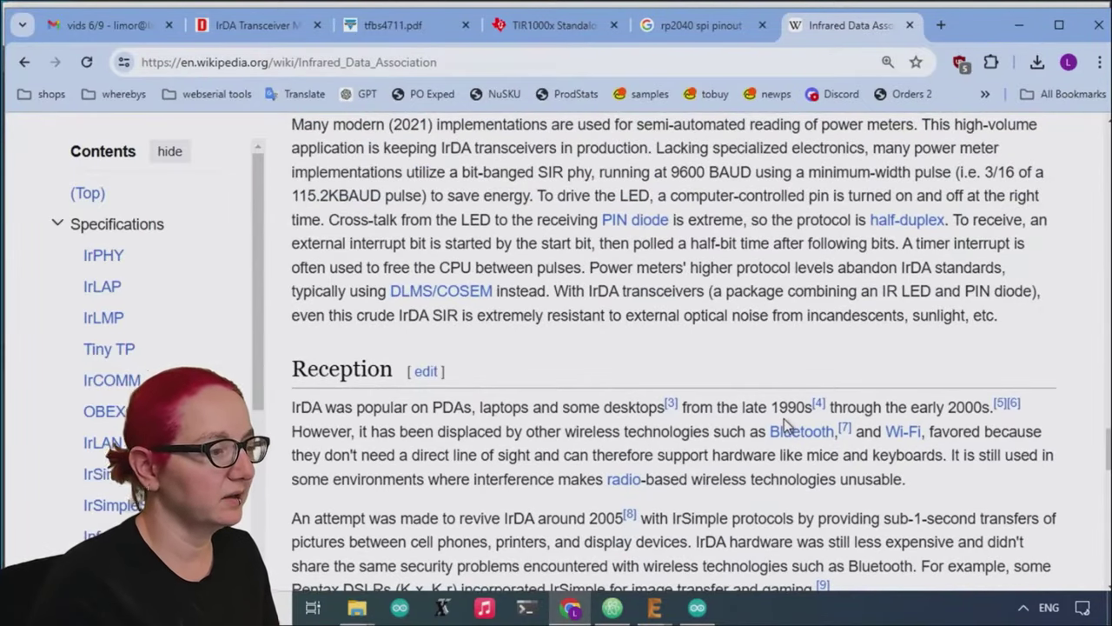
scroll(784, 423, "down", 3)
scroll(773, 419, "down", 2)
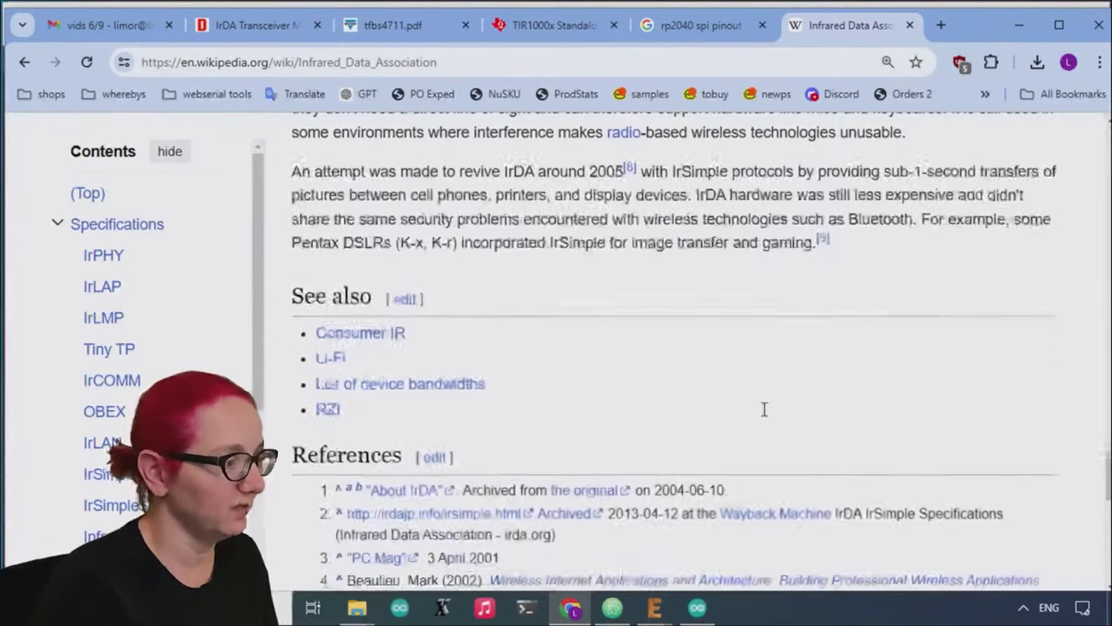
Open DigiKey in a new tab and search for 'irda', getting 24,632 results.
key("ctrl+t")
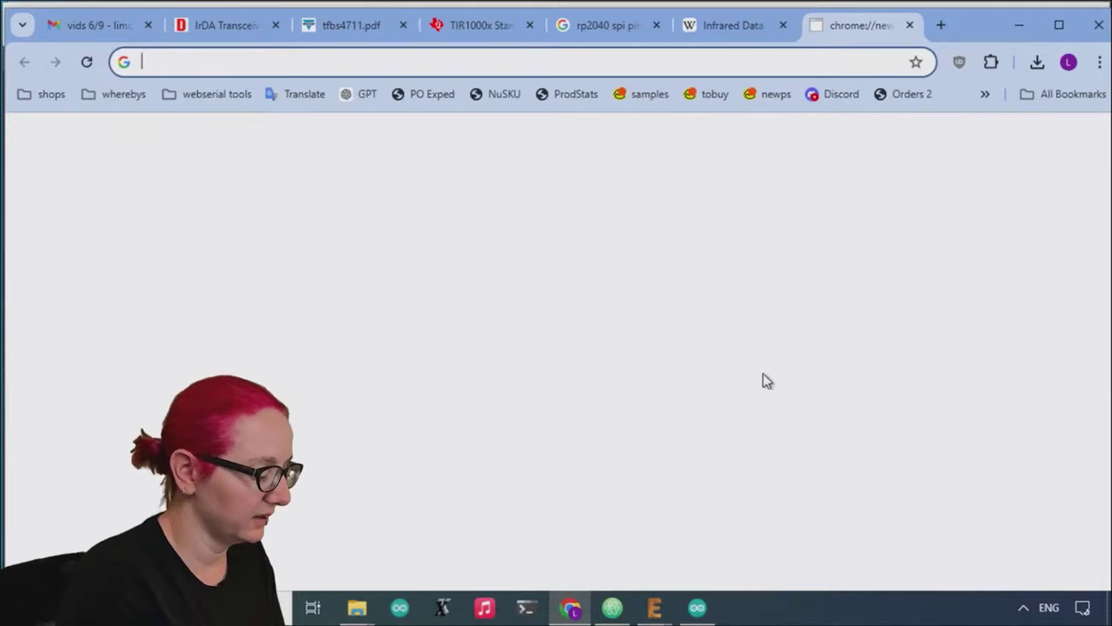
type("digi")
key("Return")
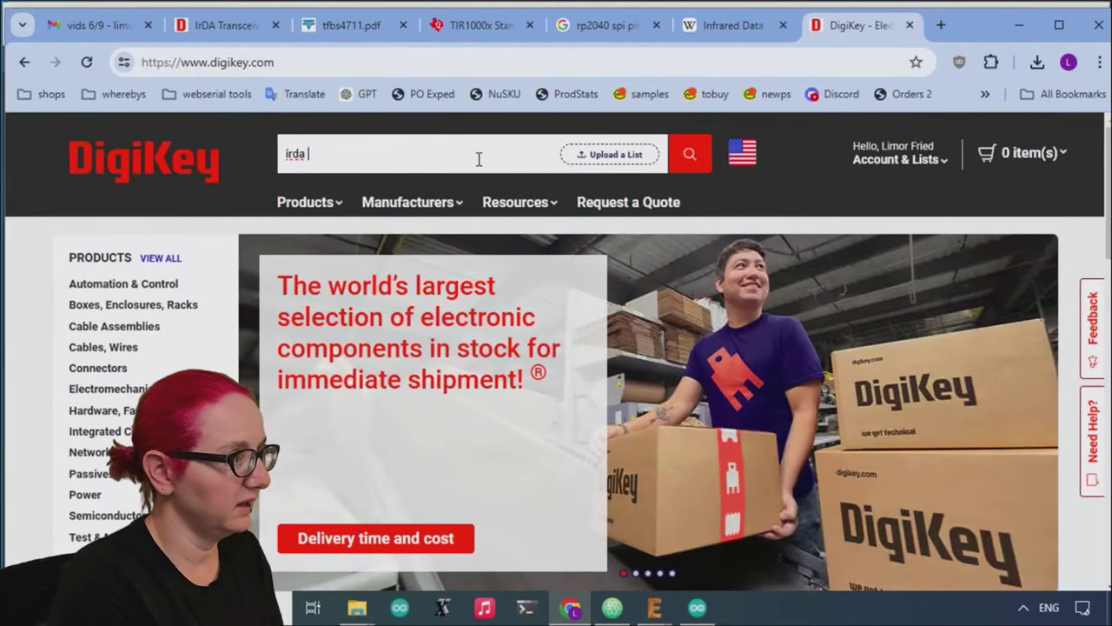
key("BackSpace")
key("BackSpace")
key("BackSpace")
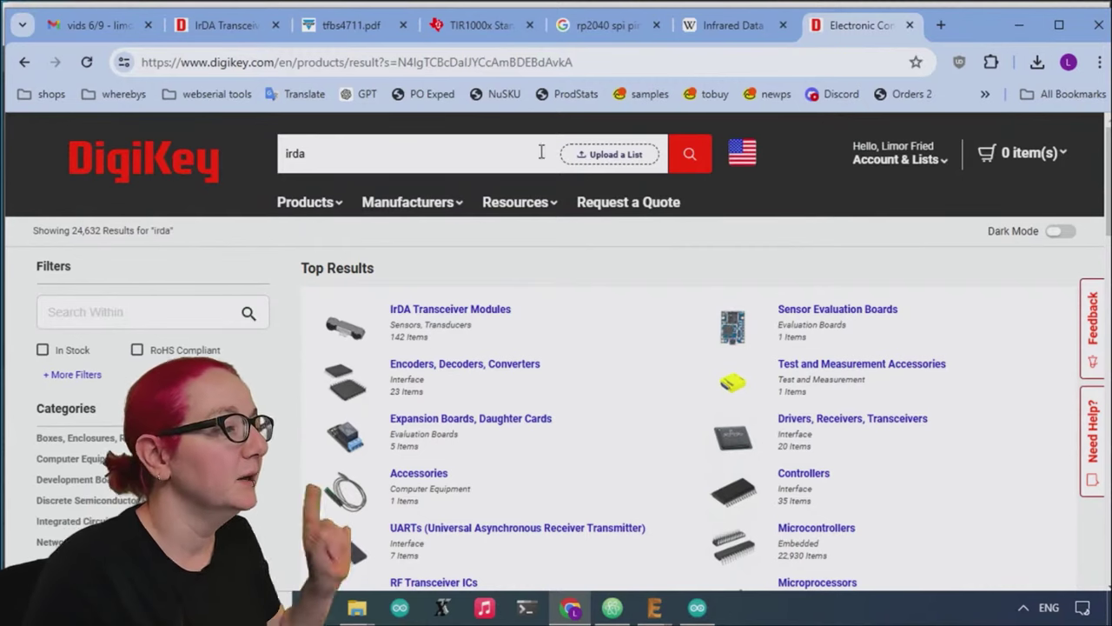
Open the IrDA Transceiver Modules listing of 142 parts and scroll through the table.
left_click(450, 314)
scroll(740, 218, "down", 10)
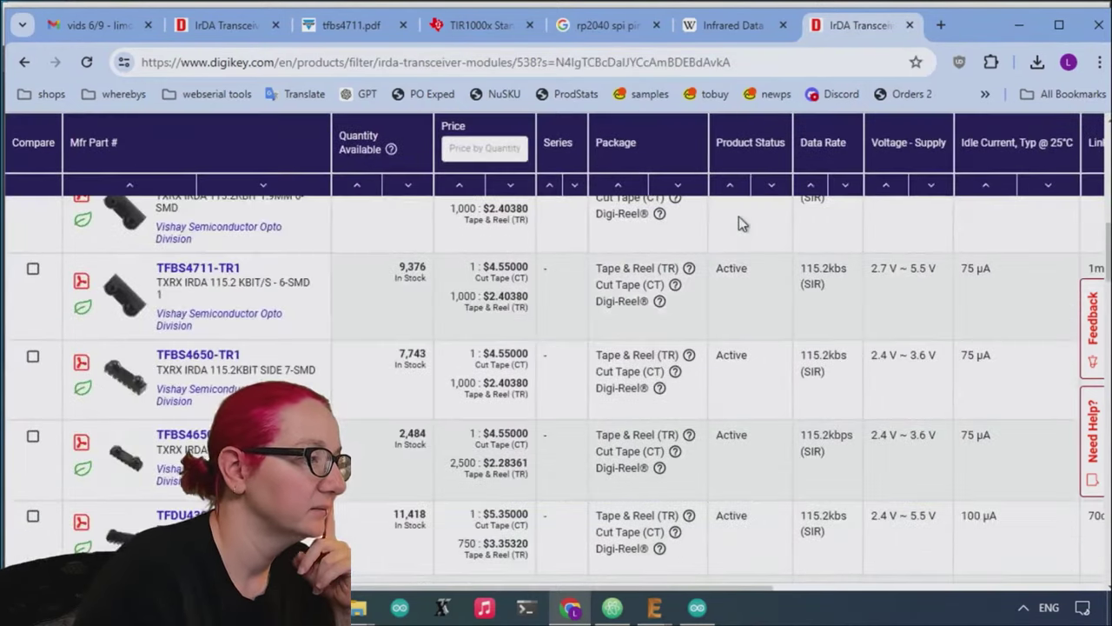
scroll(739, 216, "down", 15)
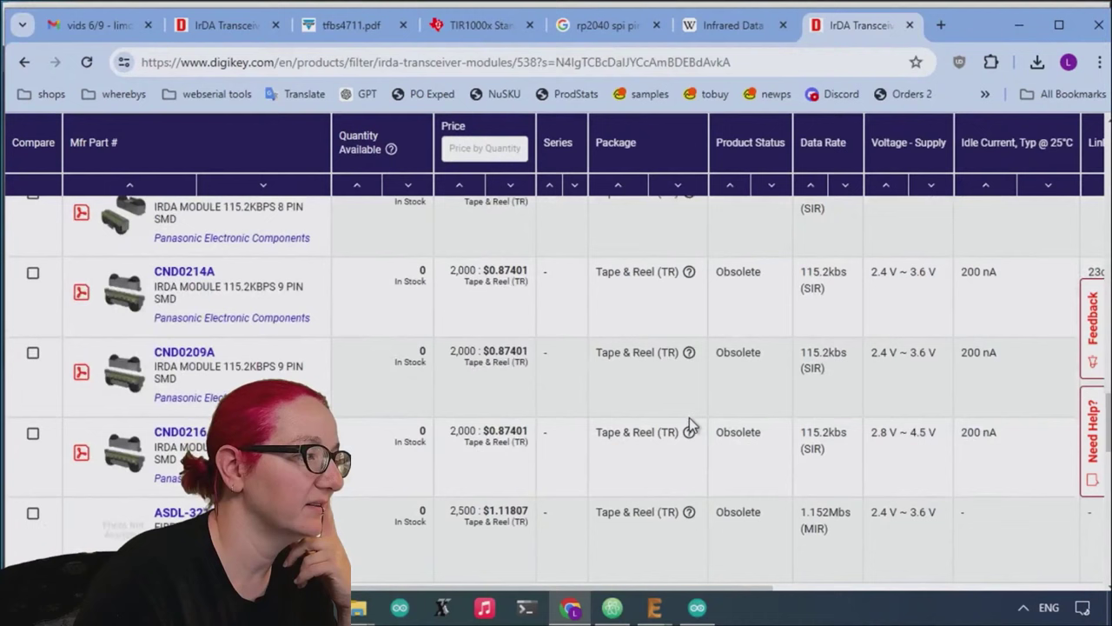
mouse_move(129, 372)
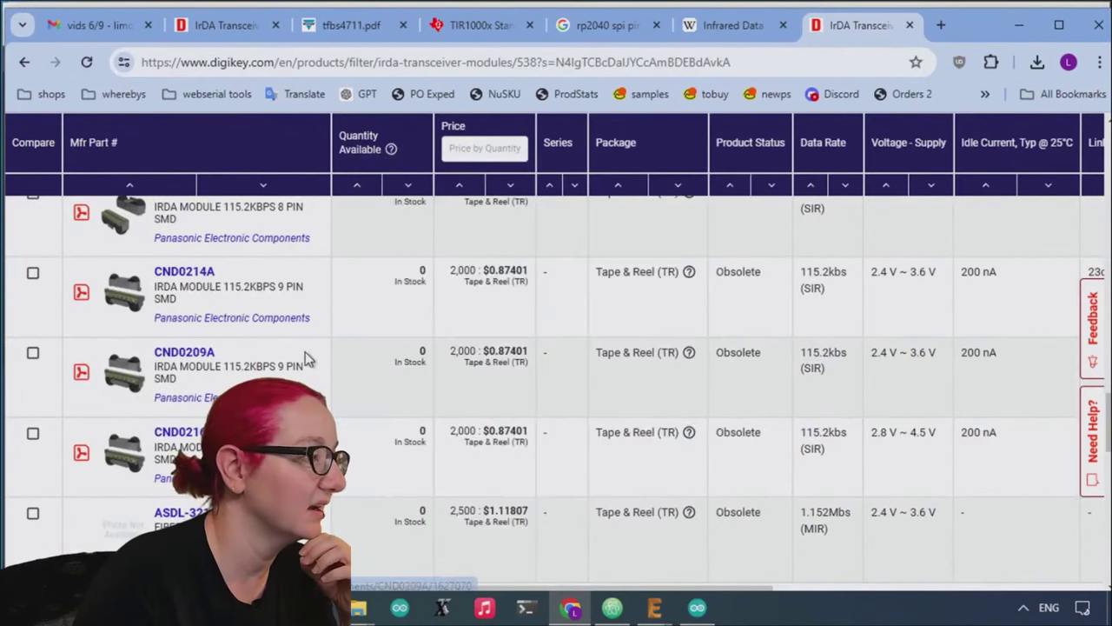
scroll(446, 373, "down", 3)
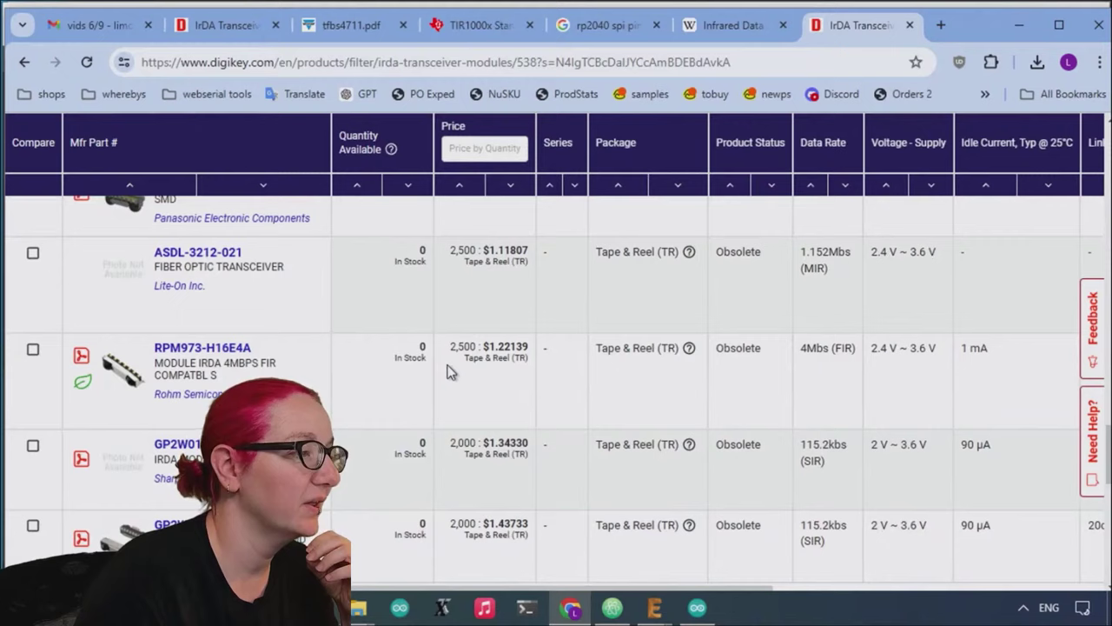
scroll(393, 360, "down", 2)
scroll(393, 359, "up", 1)
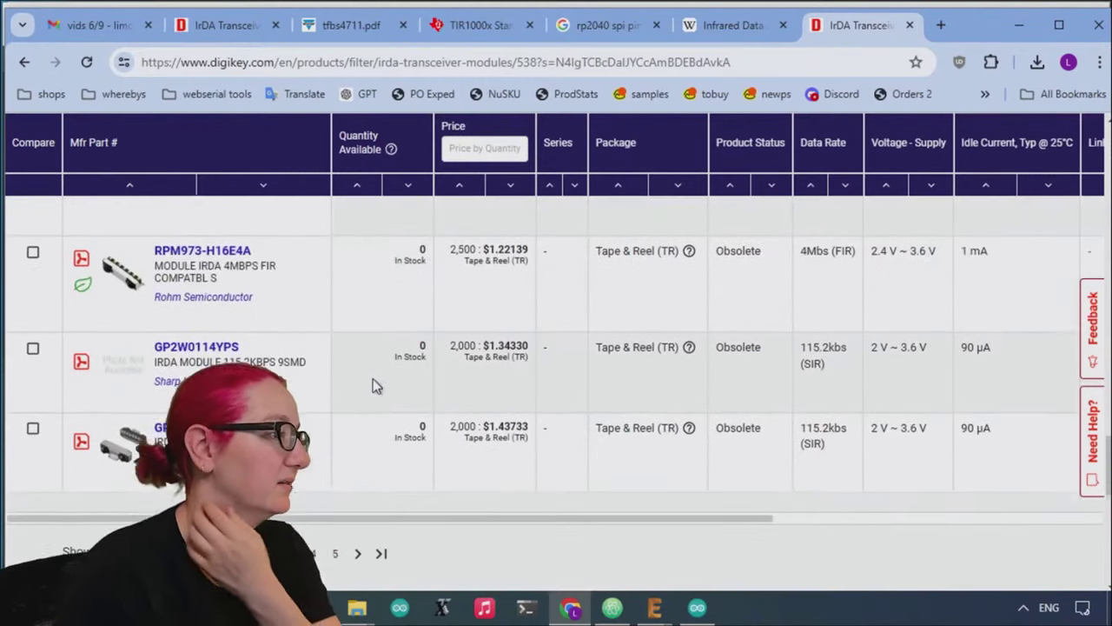
Move to the second page of transceiver results and return to the filter columns.
left_click(357, 563)
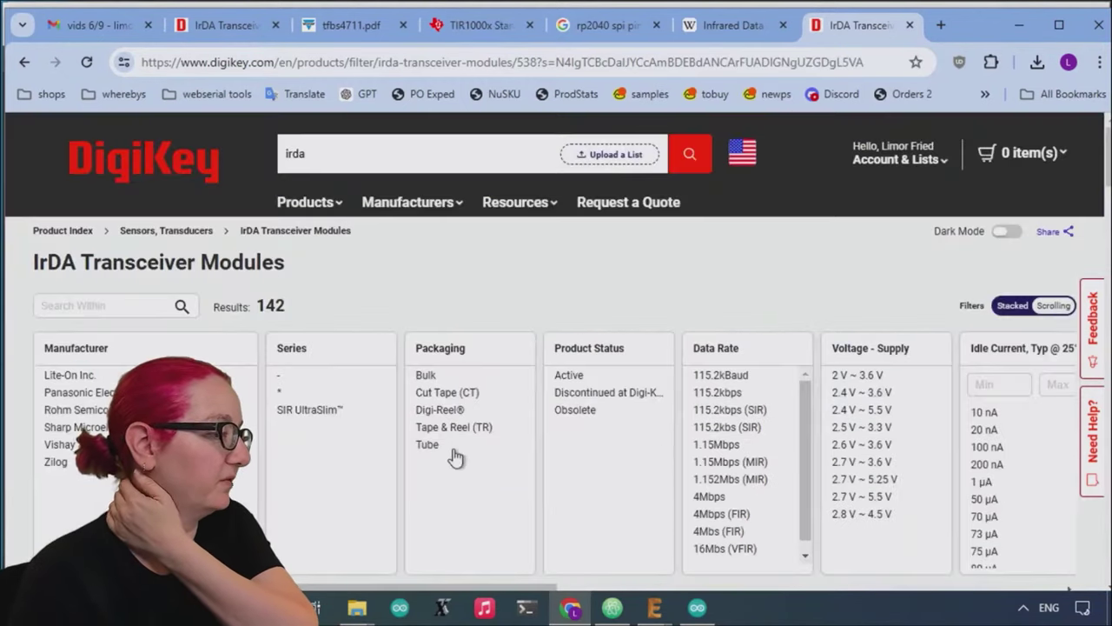
scroll(456, 455, "down", 8)
scroll(458, 456, "down", 3)
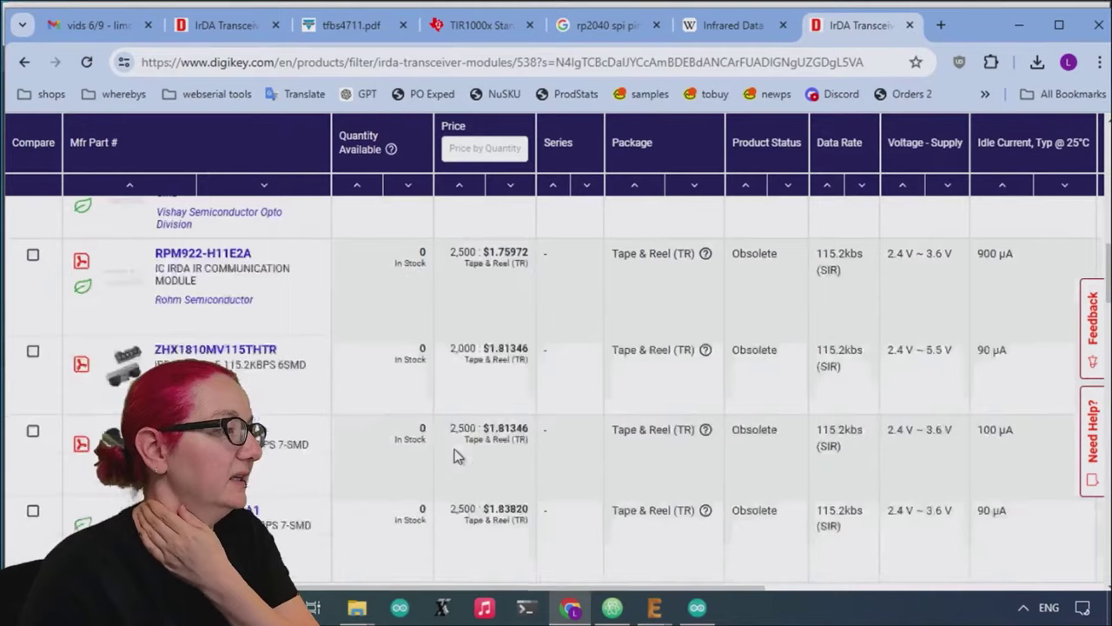
scroll(383, 419, "down", 3)
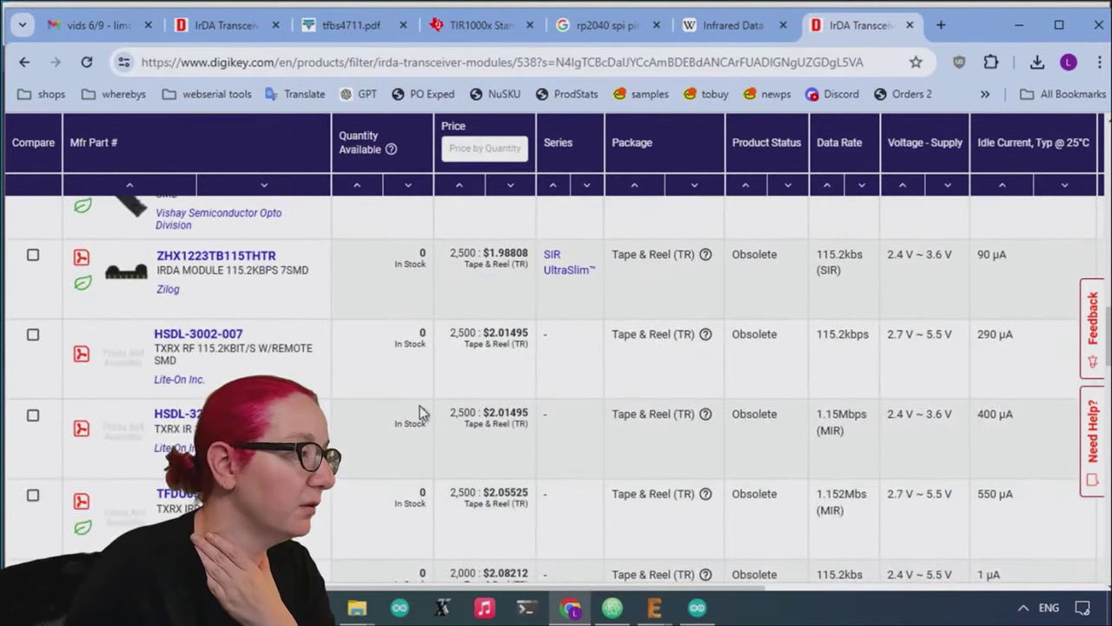
scroll(360, 437, "down", 3)
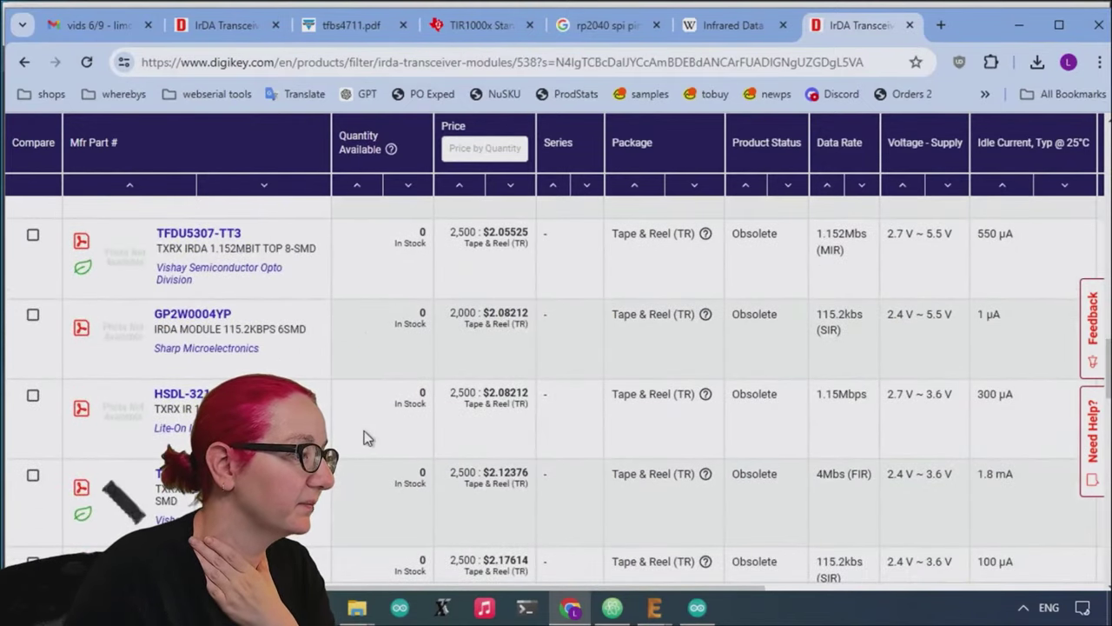
scroll(364, 437, "down", 2)
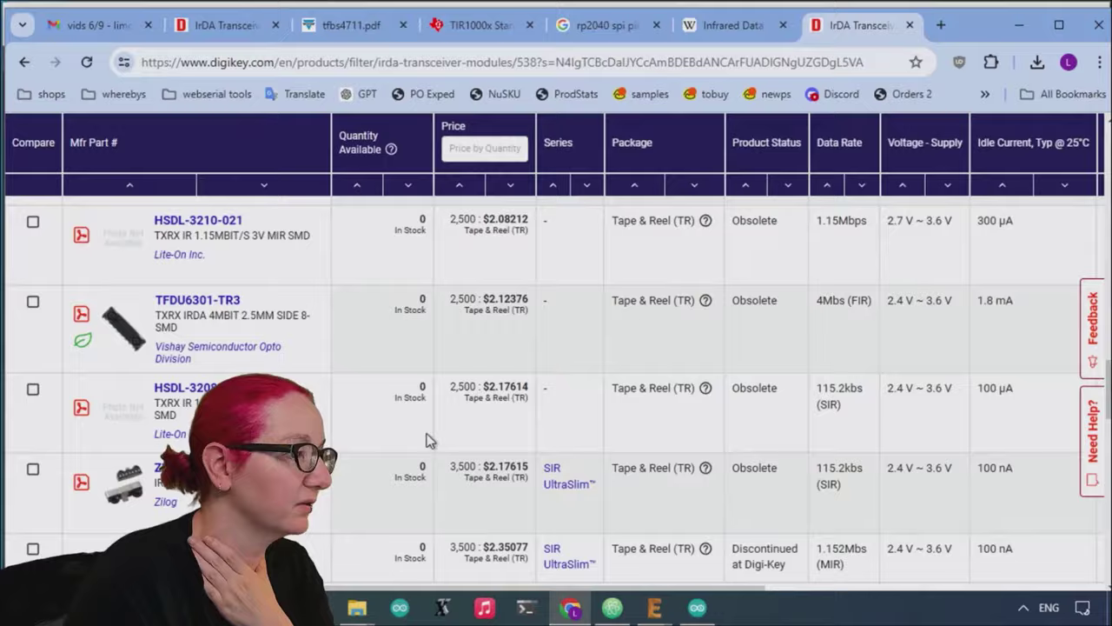
scroll(427, 417, "up", 15)
scroll(409, 391, "down", 2)
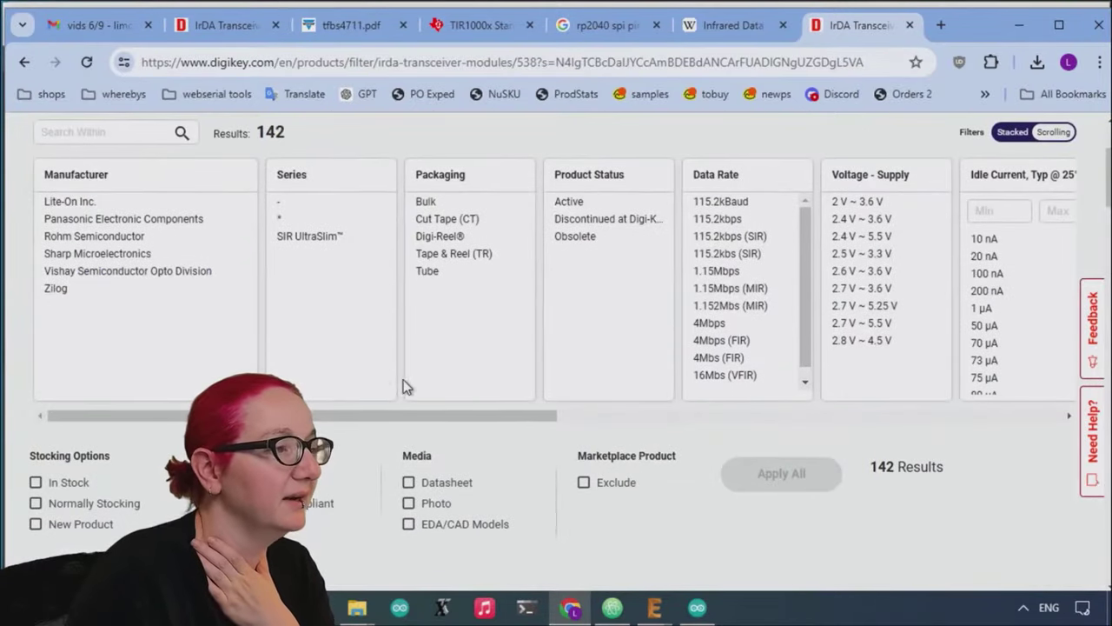
Apply the Active product-status filter, narrowing 142 transceiver modules to 16 parts.
left_click(608, 202)
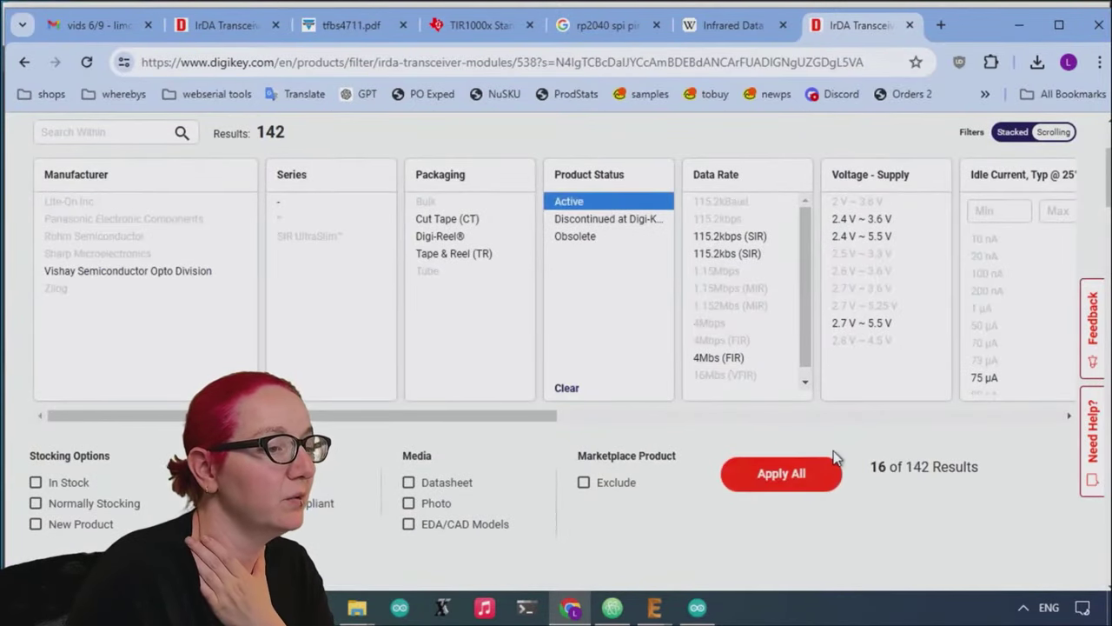
left_click_drag(972, 470, 841, 477)
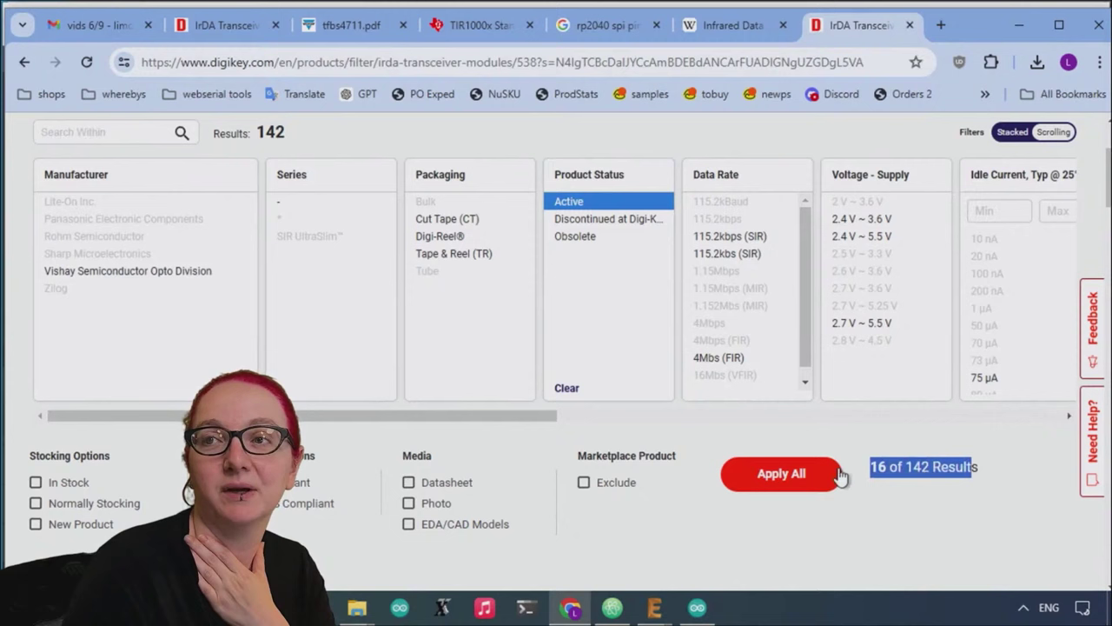
left_click(782, 478)
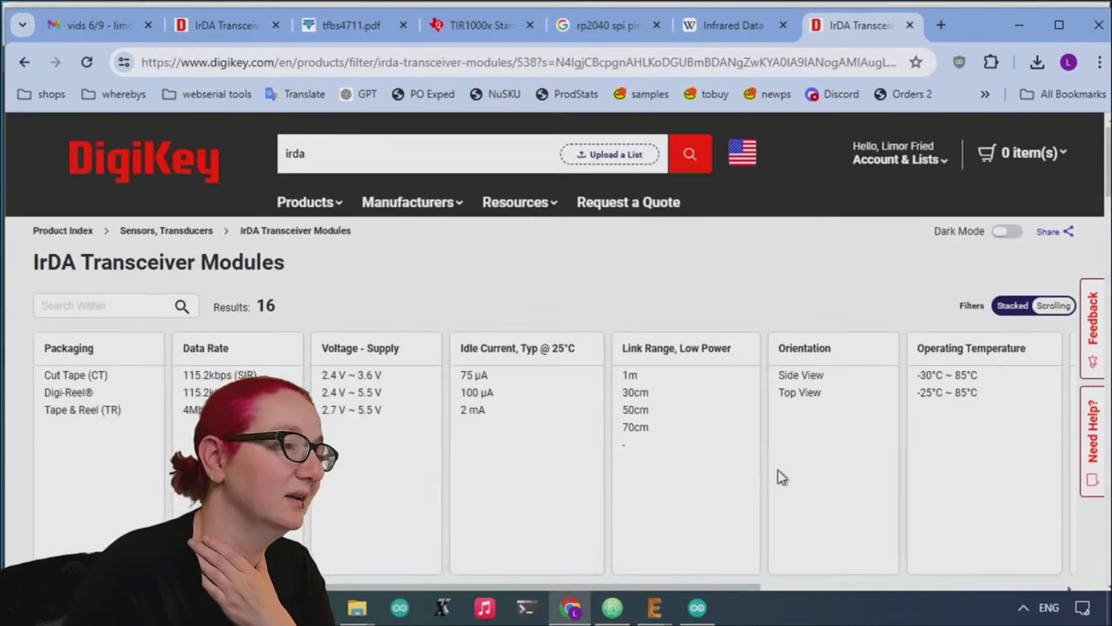
scroll(771, 273, "down", 3)
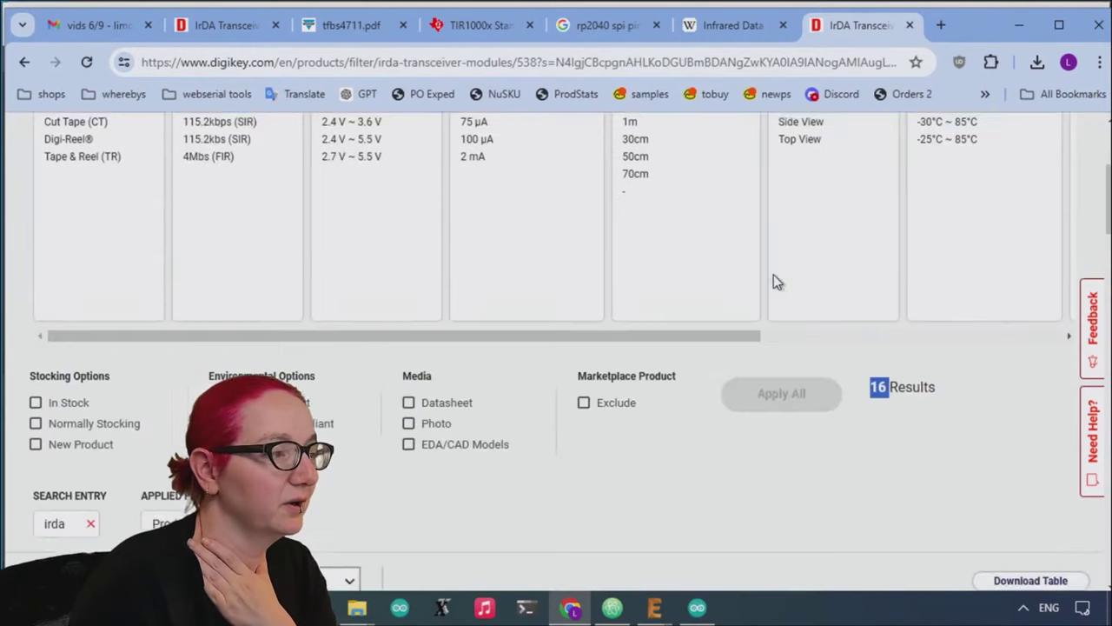
scroll(1100, 218, "up", 3)
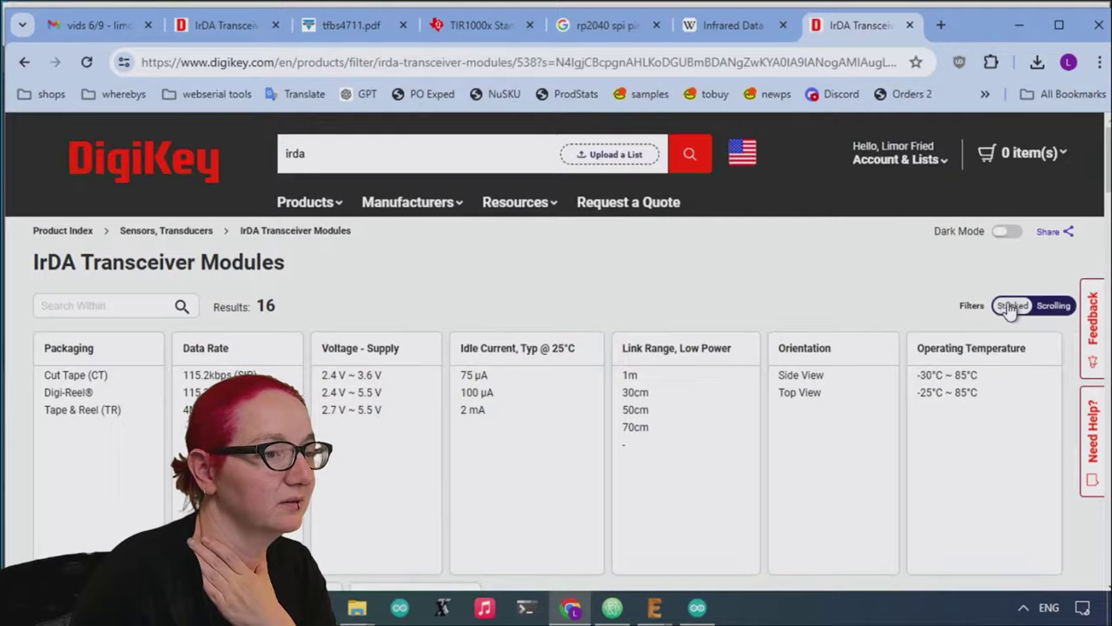
scroll(999, 287, "down", 5)
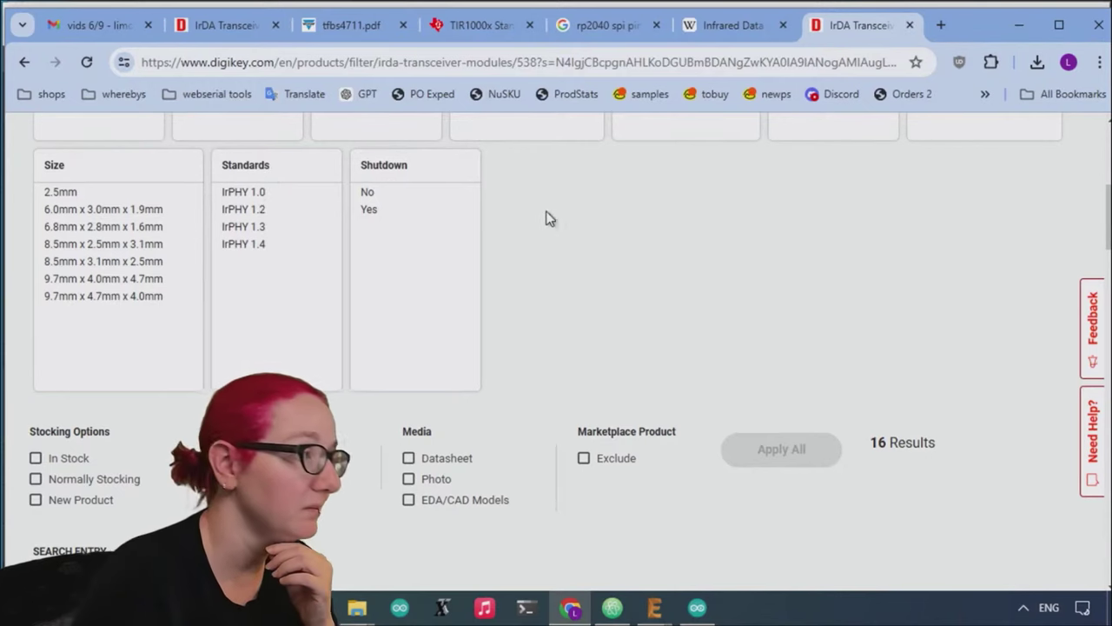
scroll(522, 183, "down", 4)
scroll(643, 208, "down", 2)
scroll(655, 238, "up", 5)
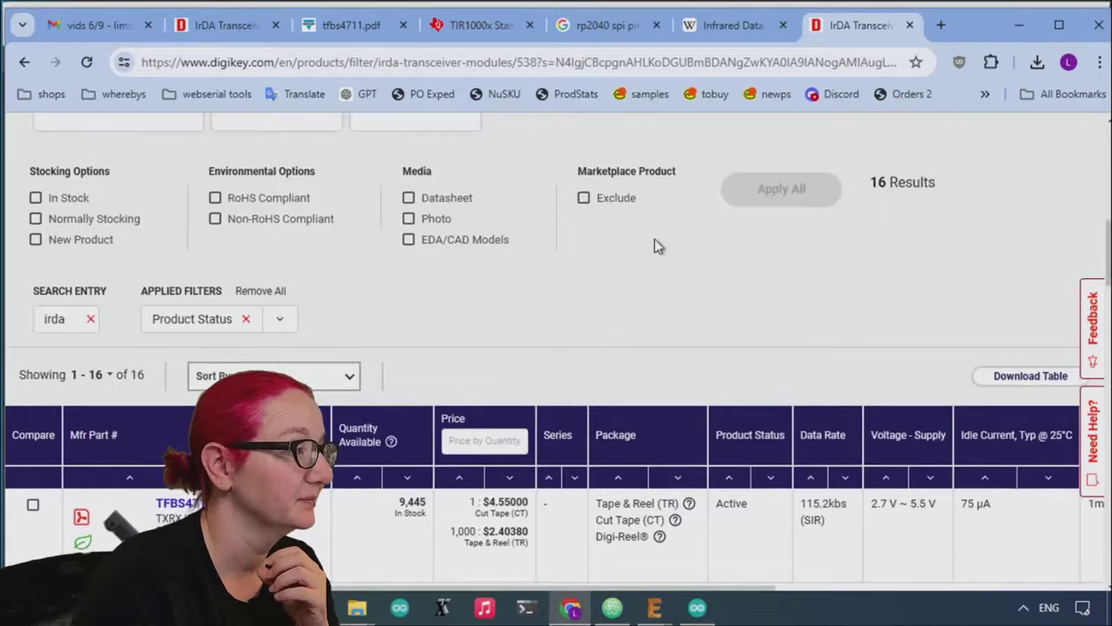
scroll(656, 237, "up", 2)
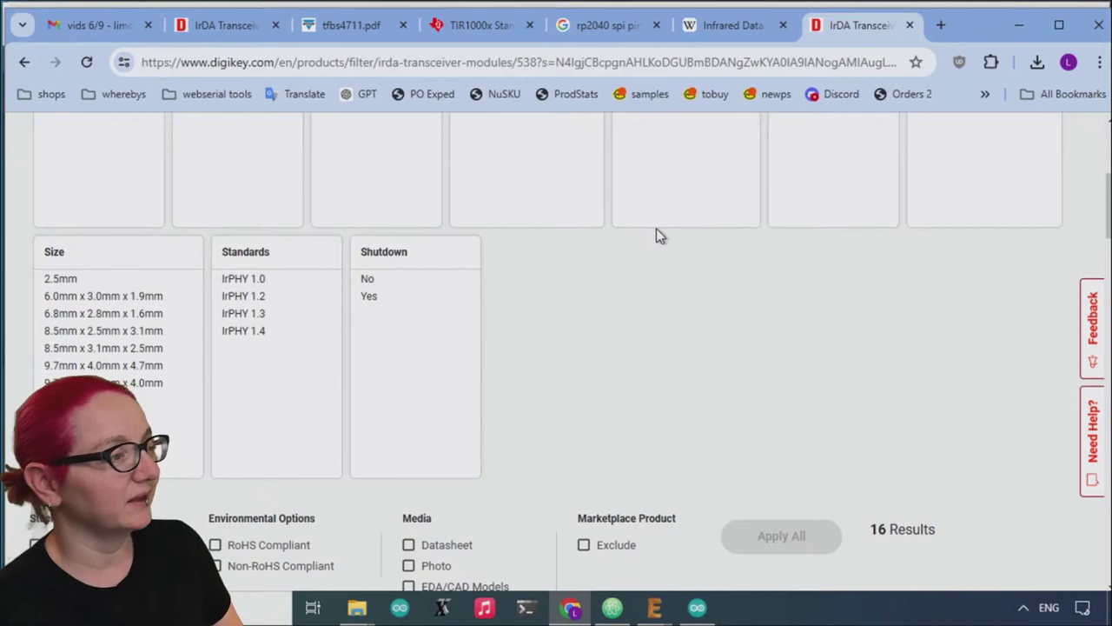
left_click(768, 19)
key("ctrl+f")
type("irp")
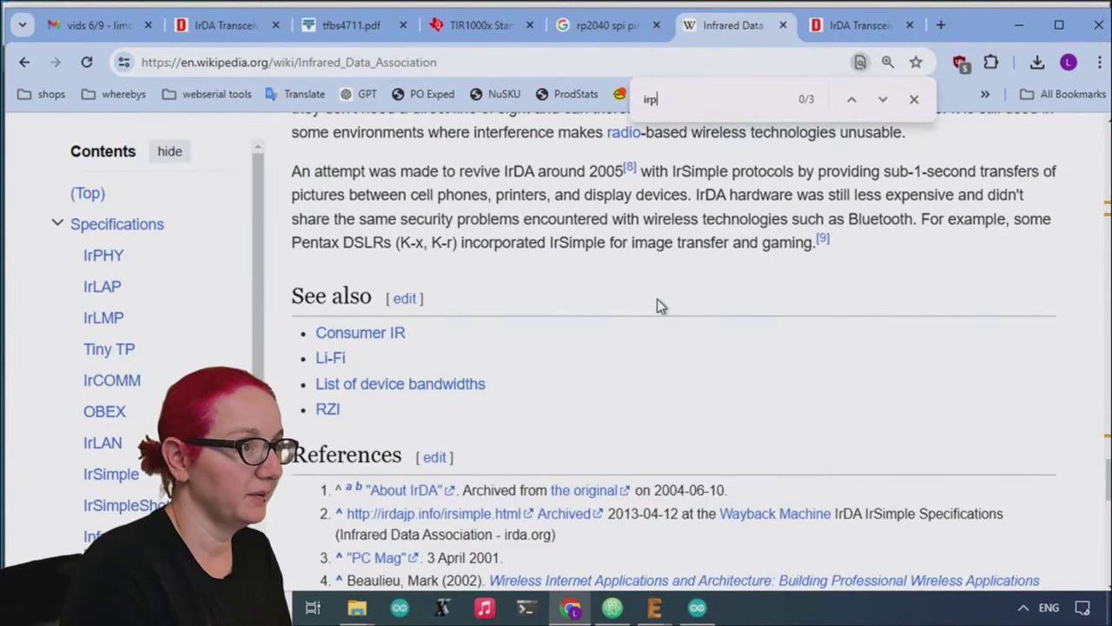
type("hy")
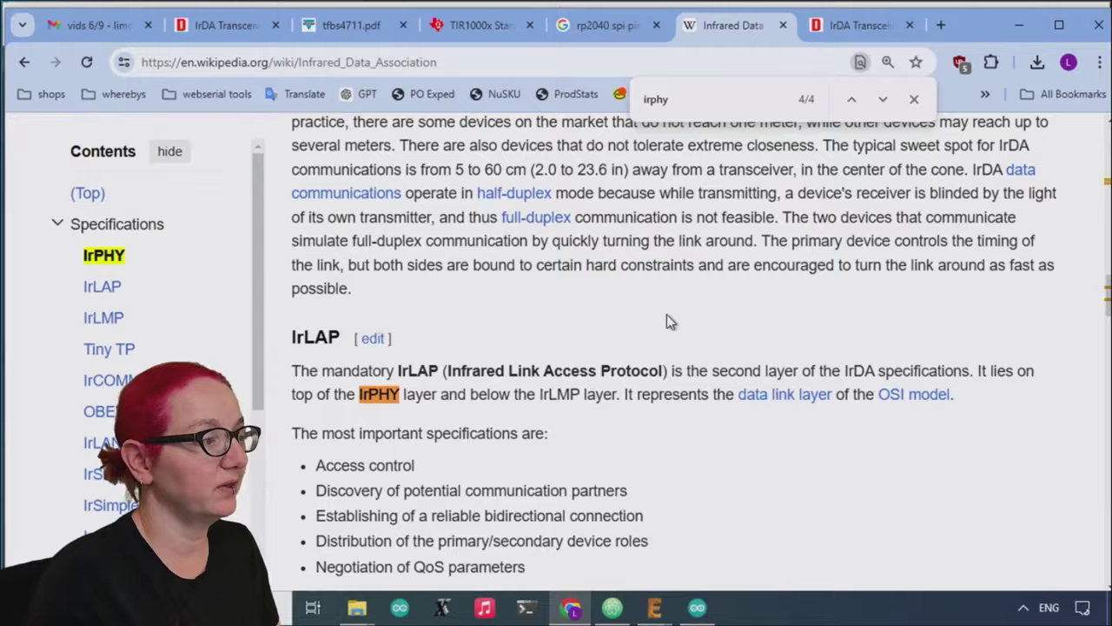
scroll(667, 316, "down", 3)
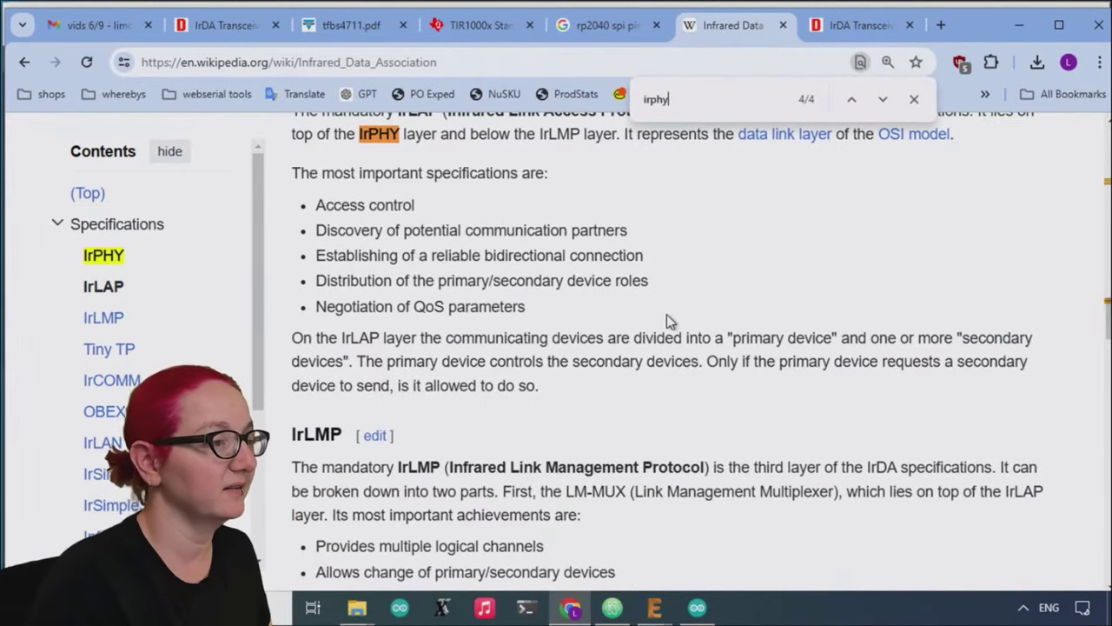
scroll(617, 352, "down", 4)
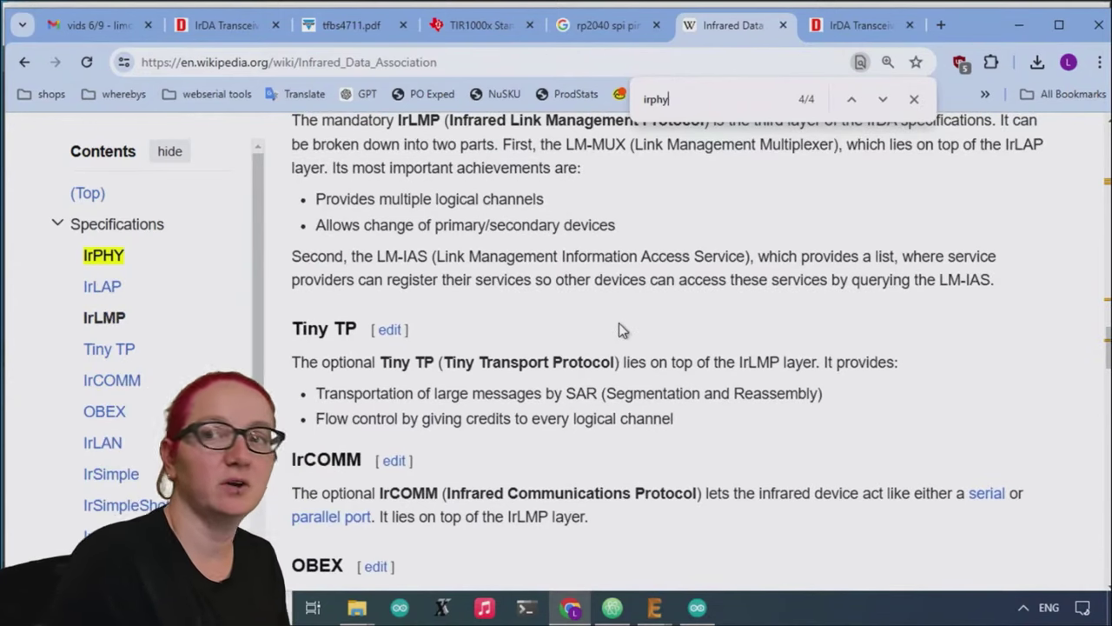
key("Return")
key("Return")
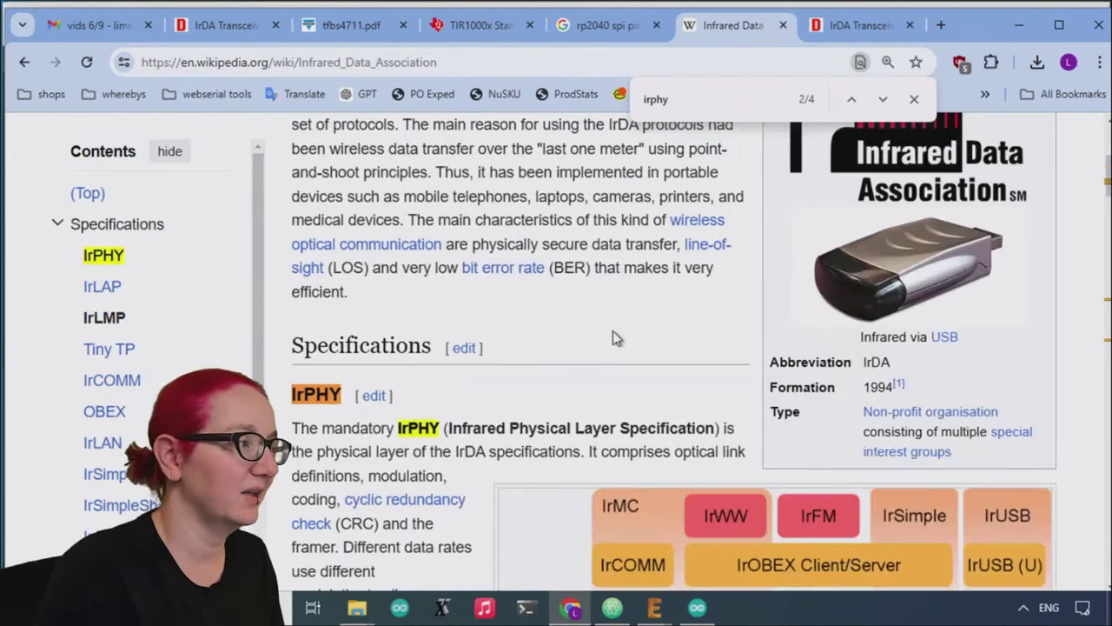
key("Return")
key("Return")
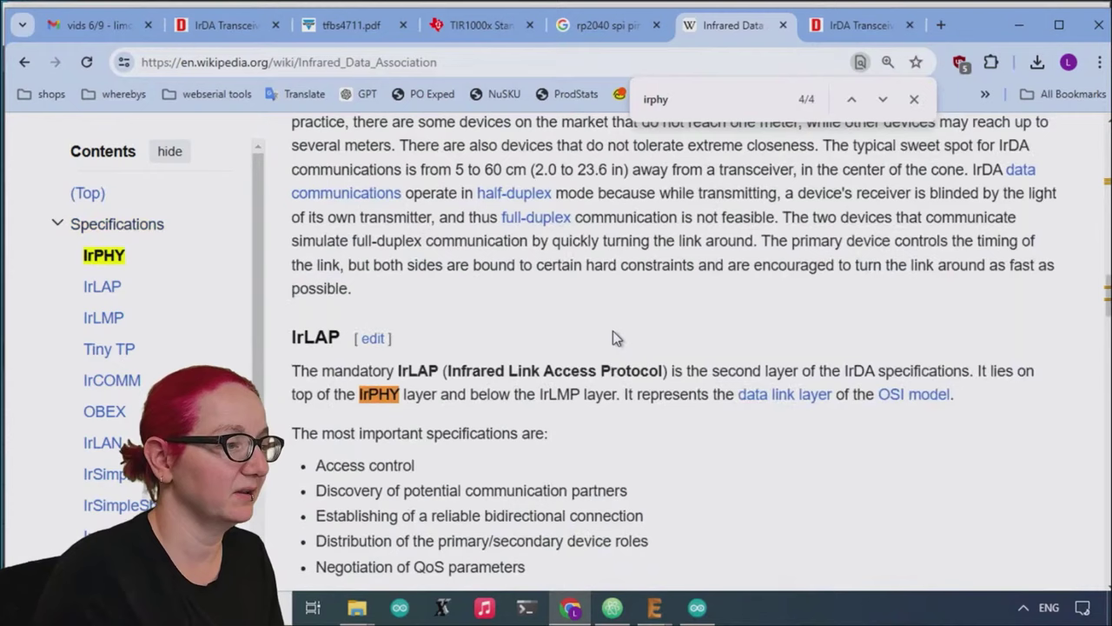
scroll(613, 337, "down", 9)
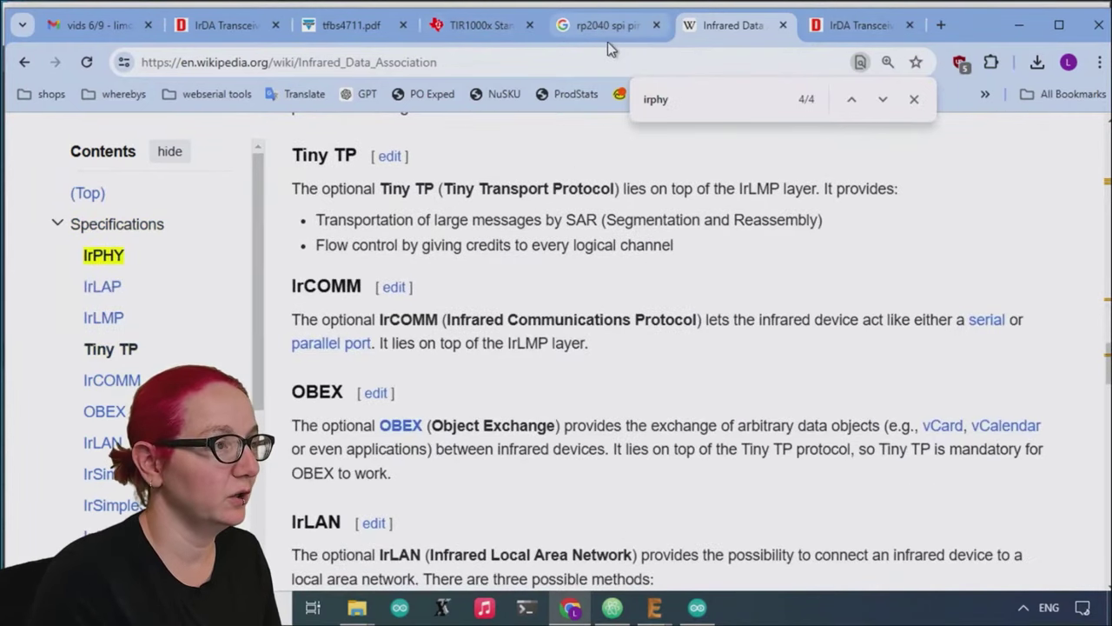
left_click(859, 28)
scroll(690, 405, "up", 5)
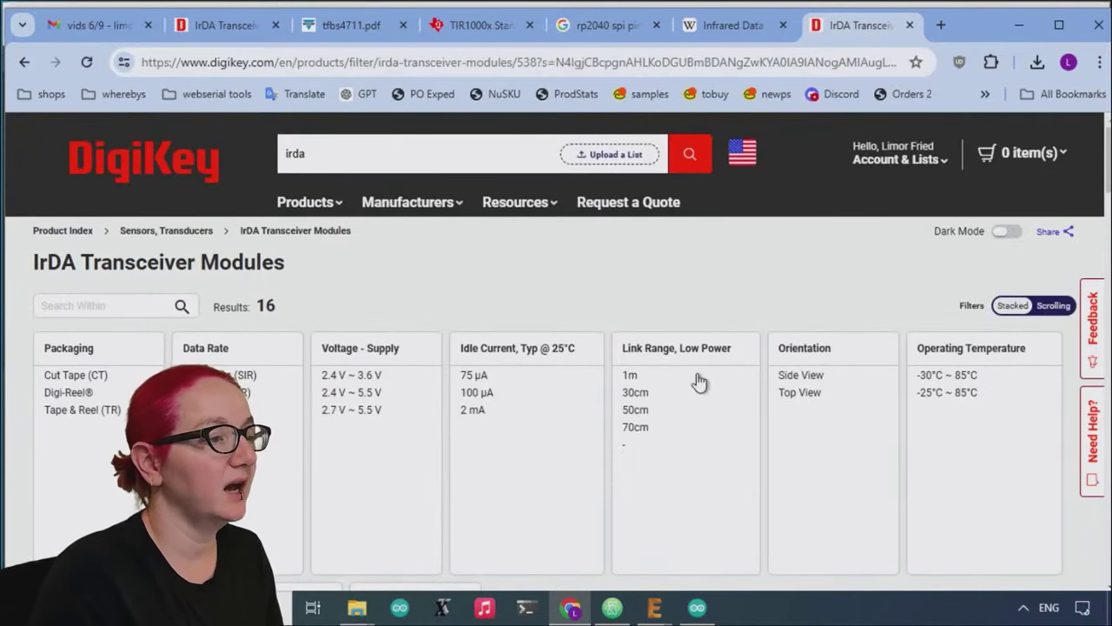
Restrict the transceiver listing to normally stocking parts, leaving 15 results.
left_click(700, 375)
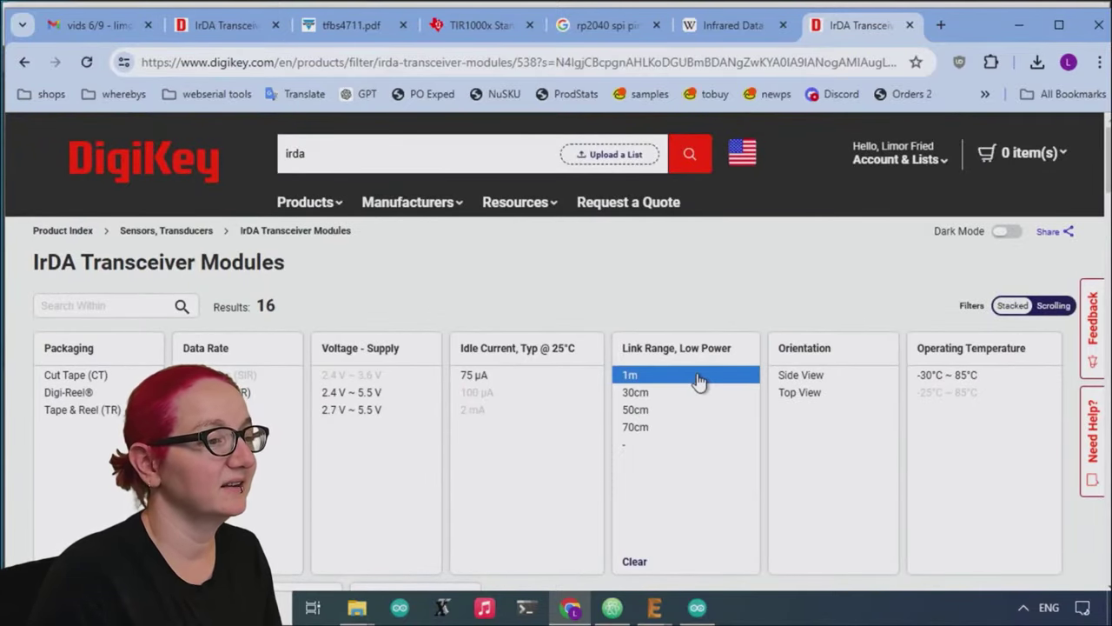
scroll(794, 291, "down", 2)
scroll(794, 290, "down", 2)
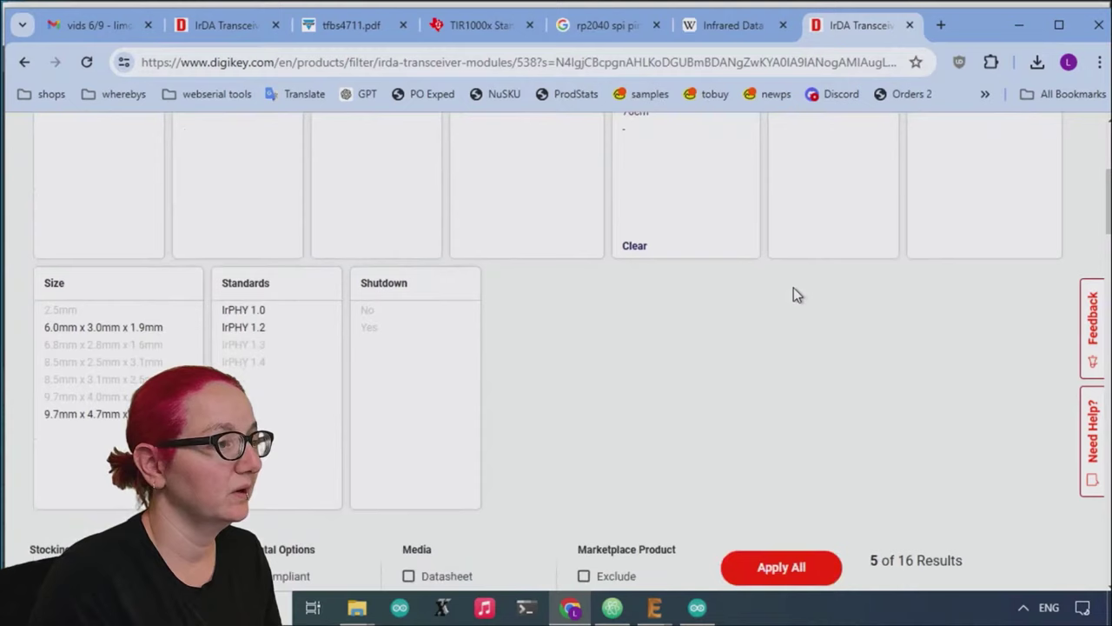
left_click(628, 214)
scroll(348, 348, "down", 2)
left_click(77, 391)
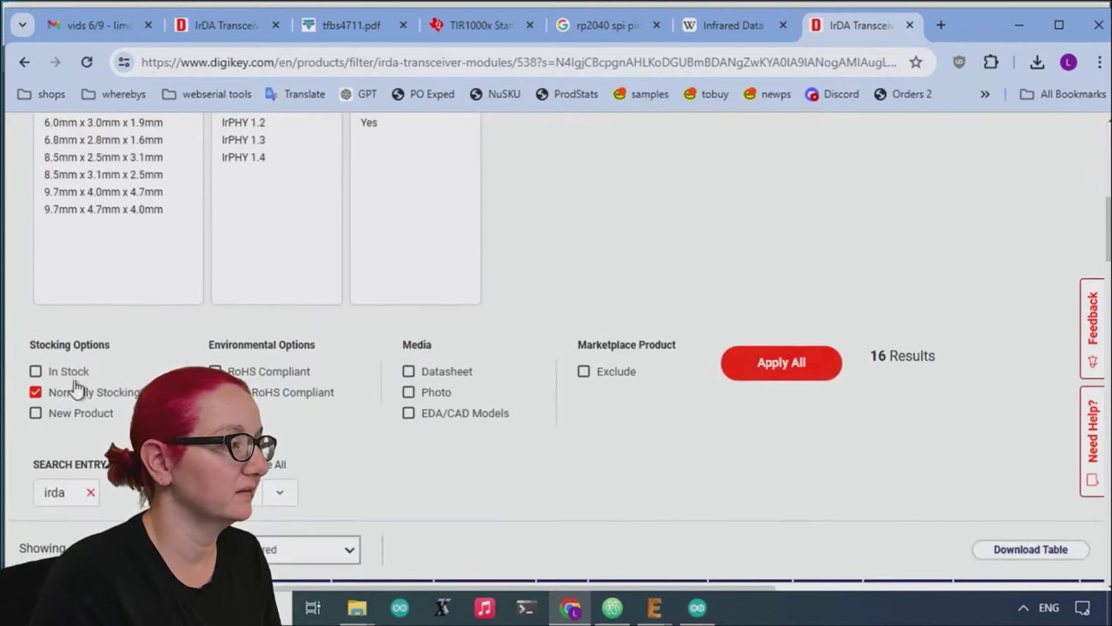
left_click(822, 375)
left_click(837, 375)
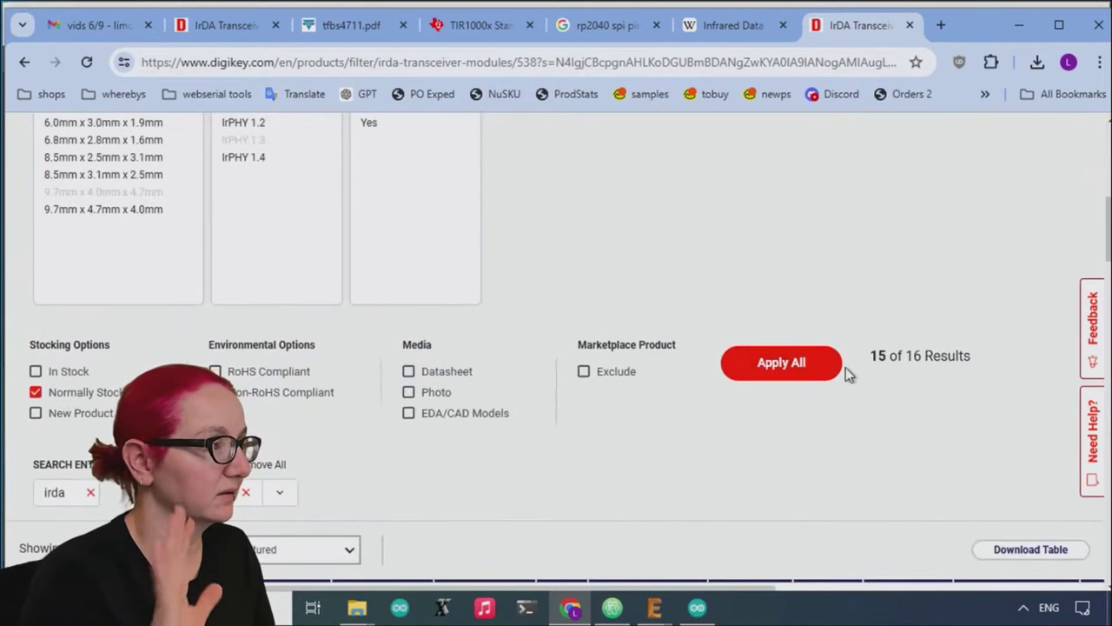
scroll(738, 435, "down", 4)
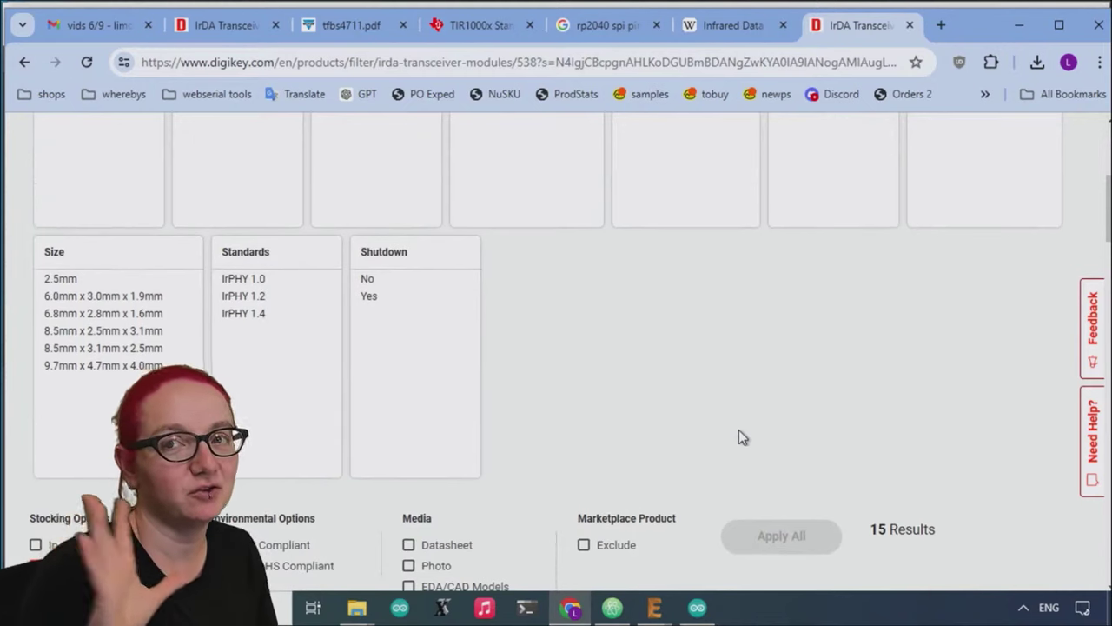
scroll(728, 403, "up", 3)
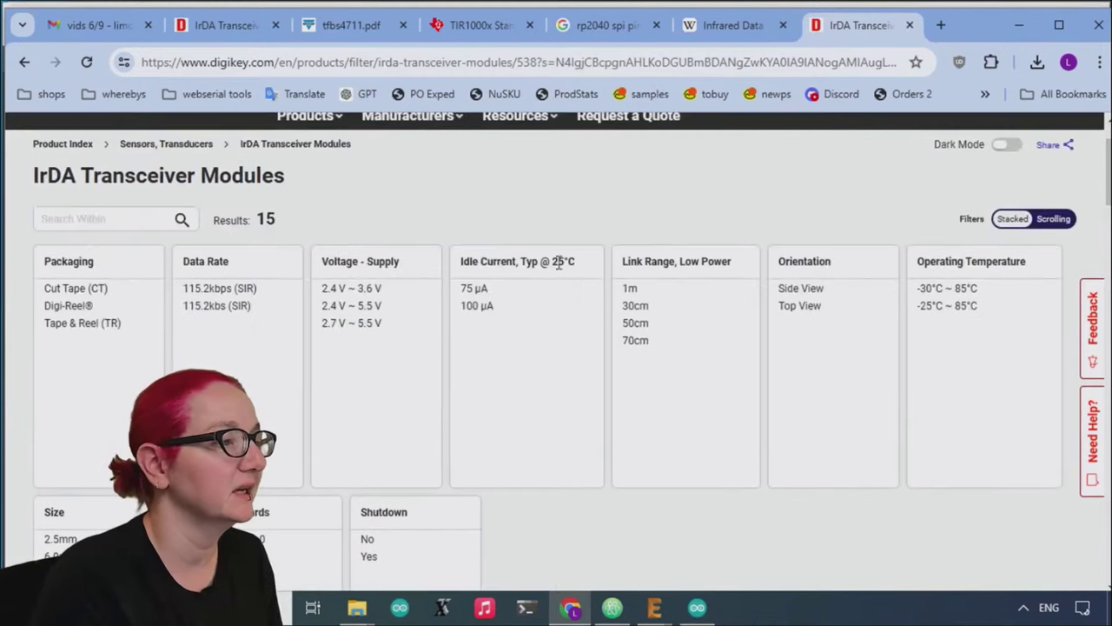
Filter for a 1m low-power link range, leaving 5 parts, viewed in a maximized window.
left_click(708, 288)
scroll(775, 255, "down", 4)
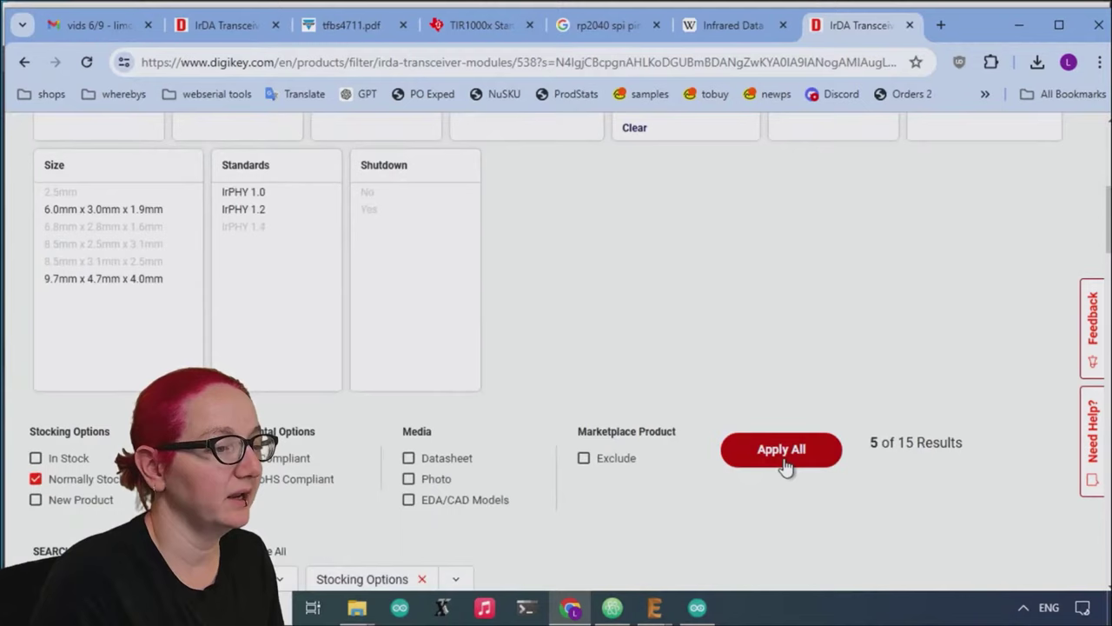
scroll(789, 283, "down", 8)
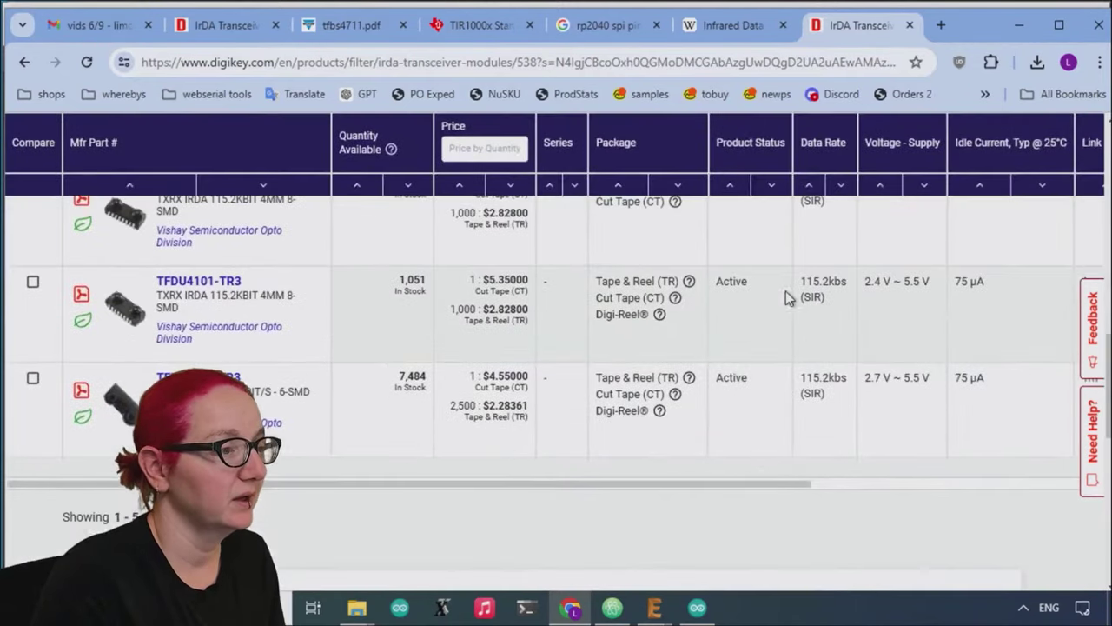
left_click_drag(759, 487, 1081, 496)
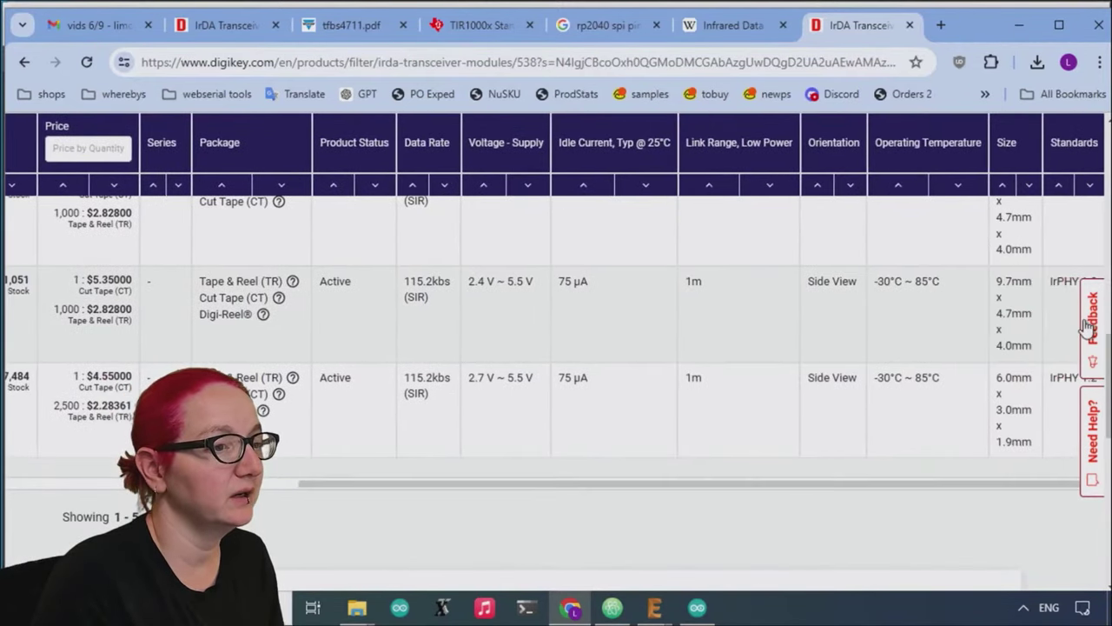
left_click(1059, 25)
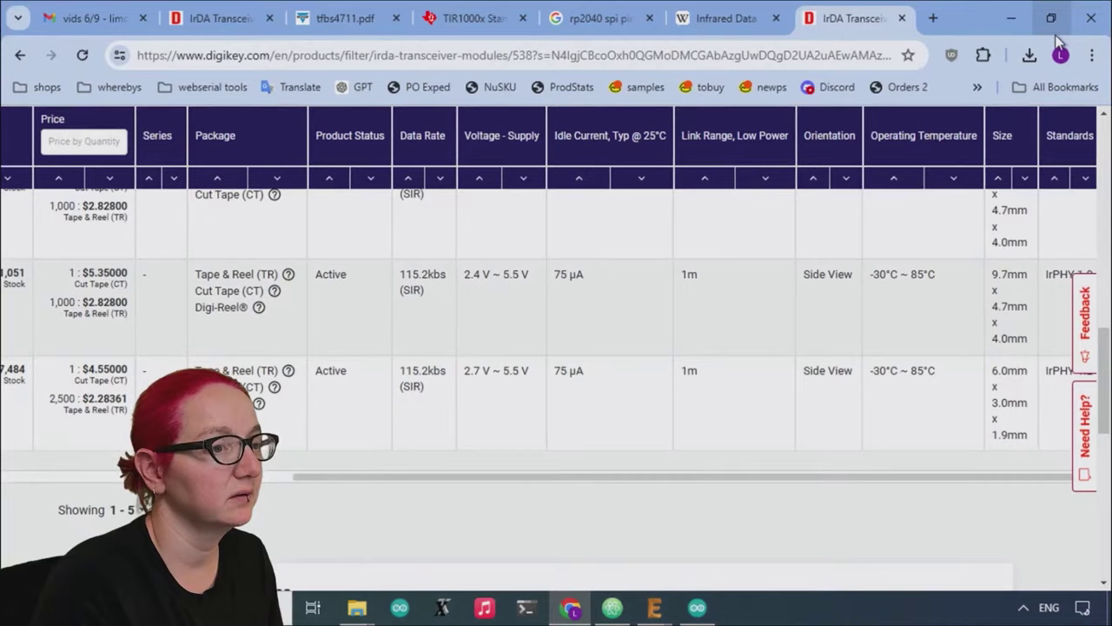
left_click_drag(1106, 431, 1105, 393)
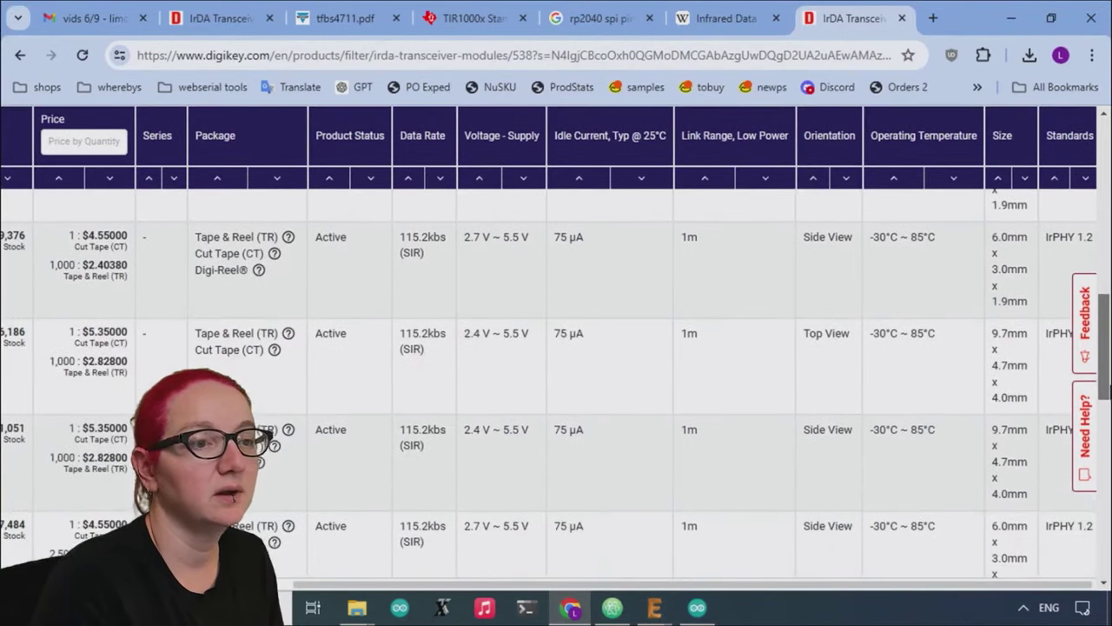
scroll(1035, 562, "down", 2)
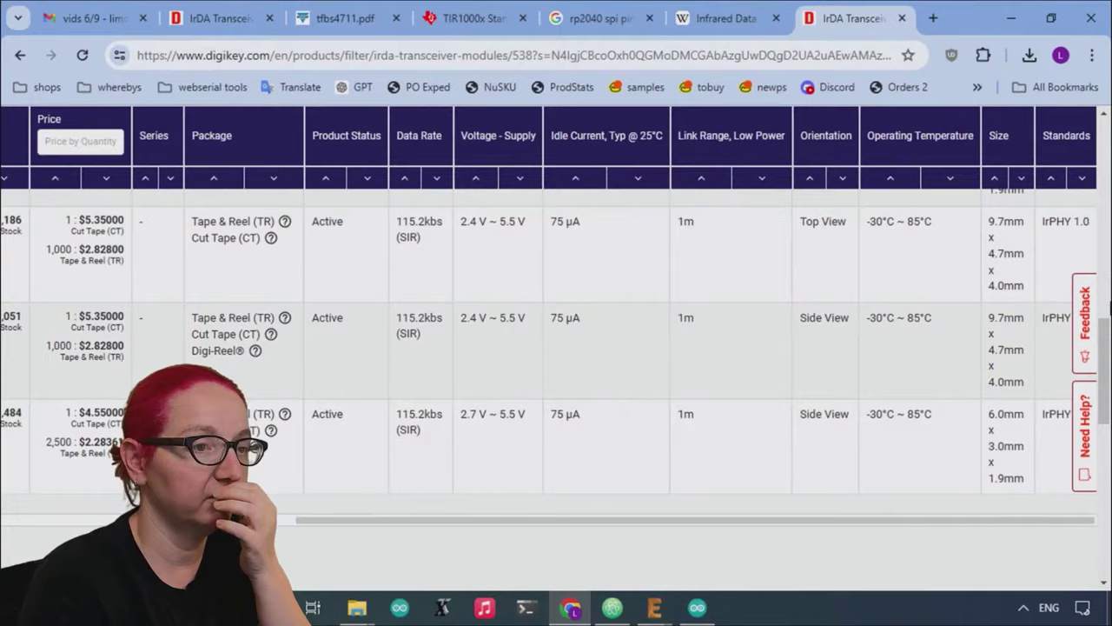
left_click_drag(1105, 360, 1108, 157)
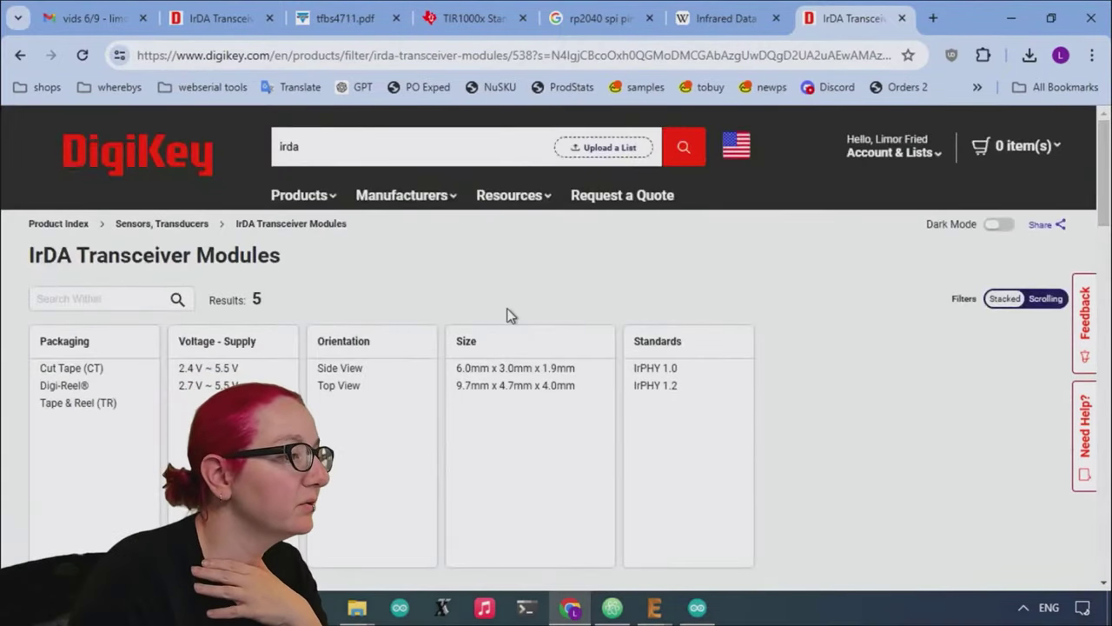
Apply the IrPHY 1.2 standard filter, leaving three TFBS4711 variants.
left_click(682, 396)
scroll(850, 320, "down", 3)
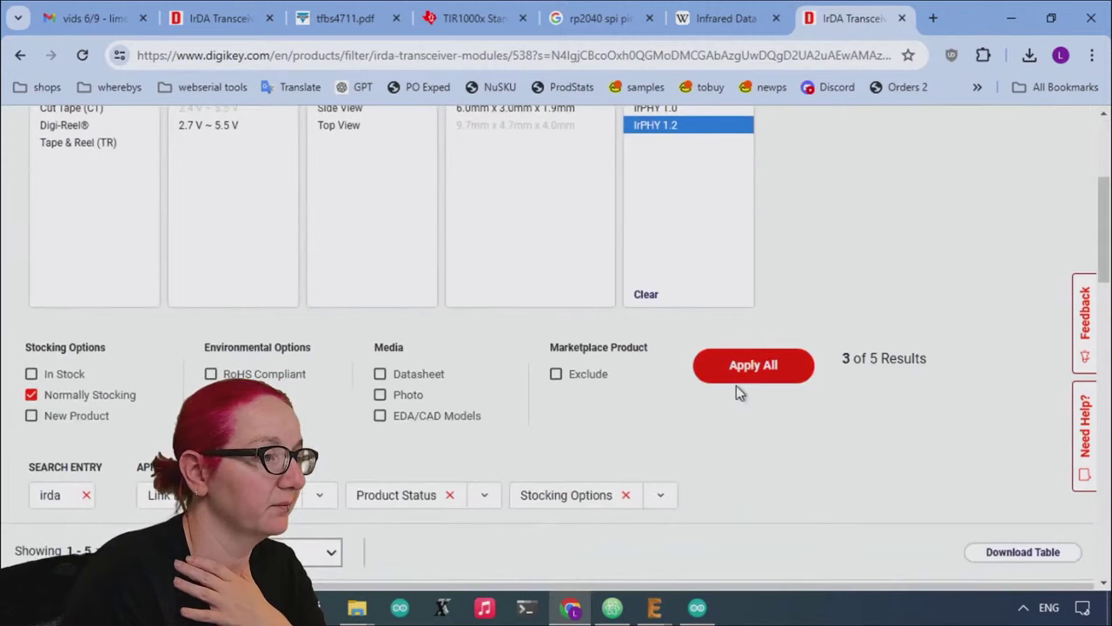
left_click(753, 365)
scroll(730, 373, "down", 7)
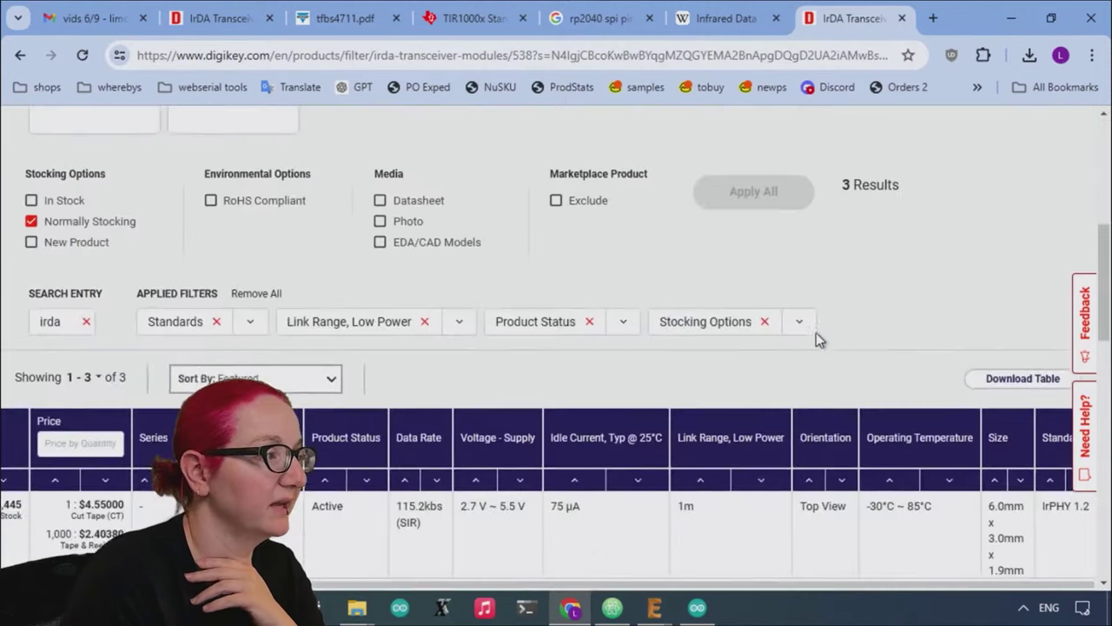
scroll(545, 584, "left", 5)
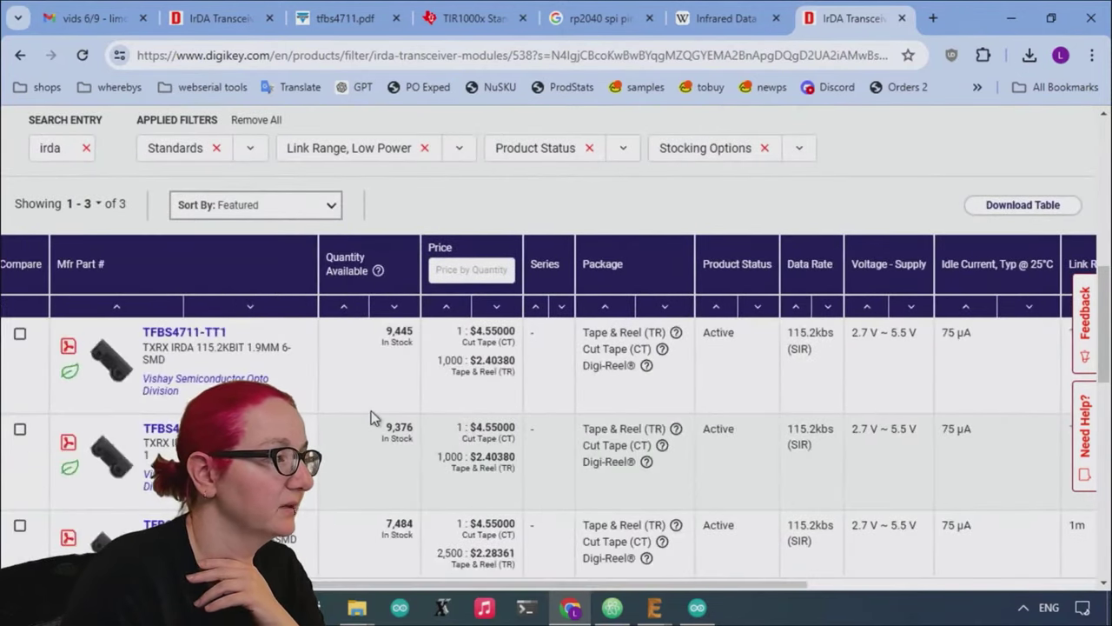
scroll(374, 415, "down", 2)
scroll(343, 388, "up", 2)
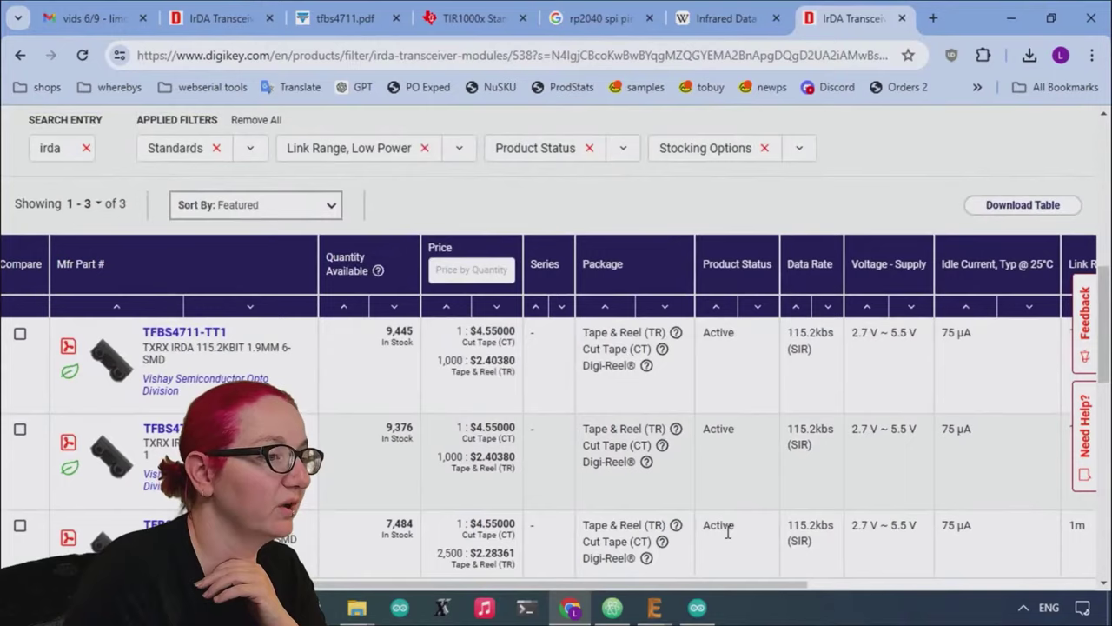
scroll(735, 589, "right", 2)
Compare the three TFBS4711 rows' supply voltages and open the TFBS4711-TR3 datasheet.
left_click_drag(790, 336, 745, 341)
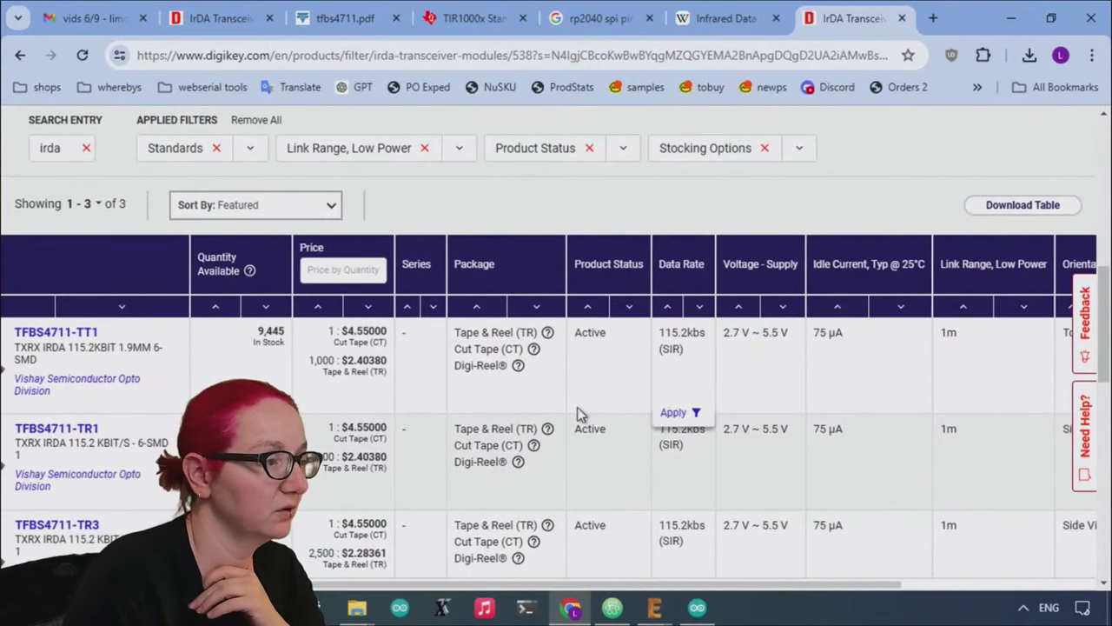
mouse_move(612, 387)
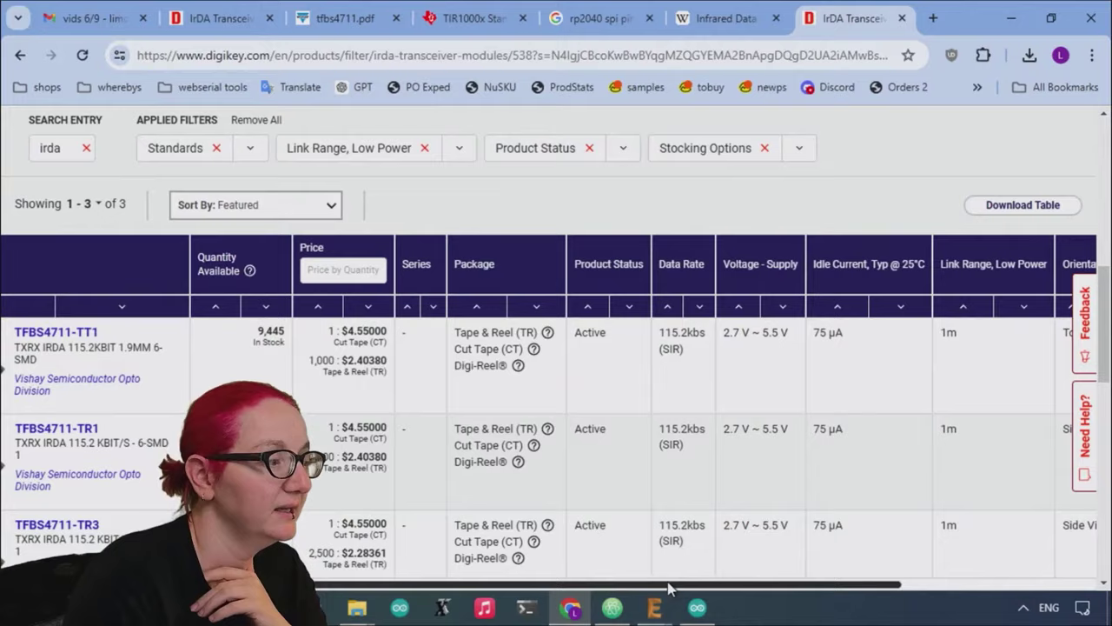
left_click_drag(670, 585, 517, 564)
scroll(517, 565, "down", 1)
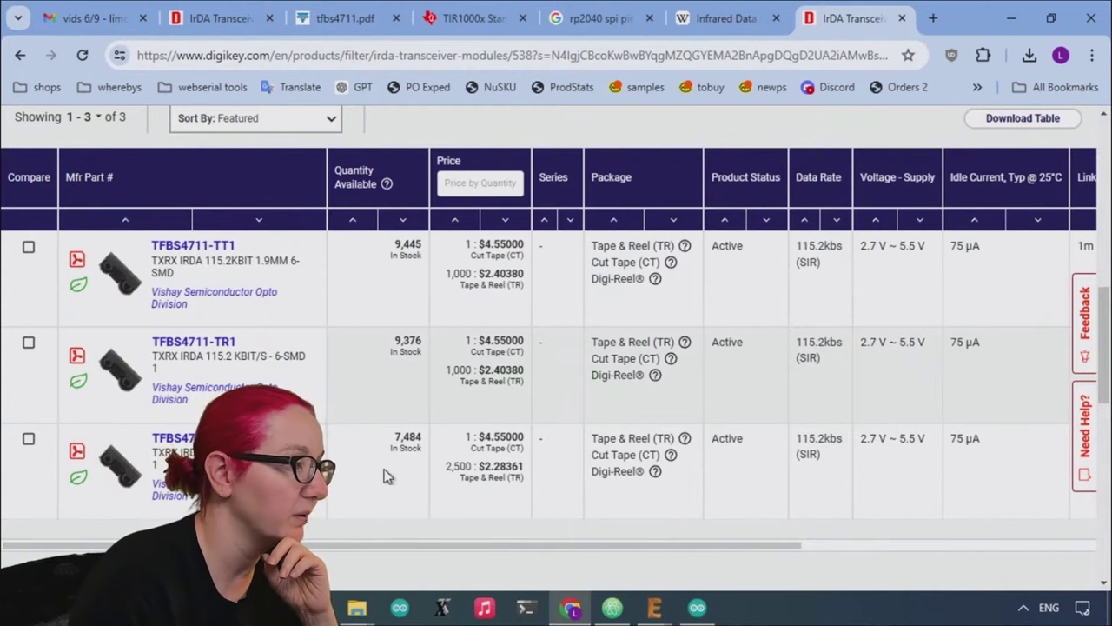
scroll(435, 556, "right", 5)
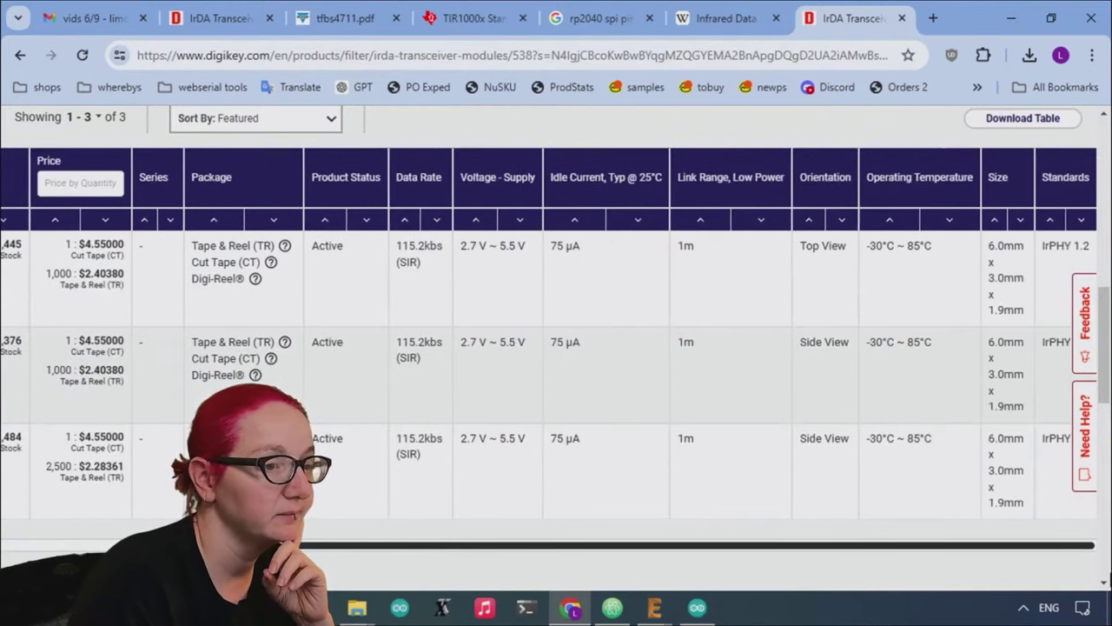
scroll(1078, 495, "down", 3)
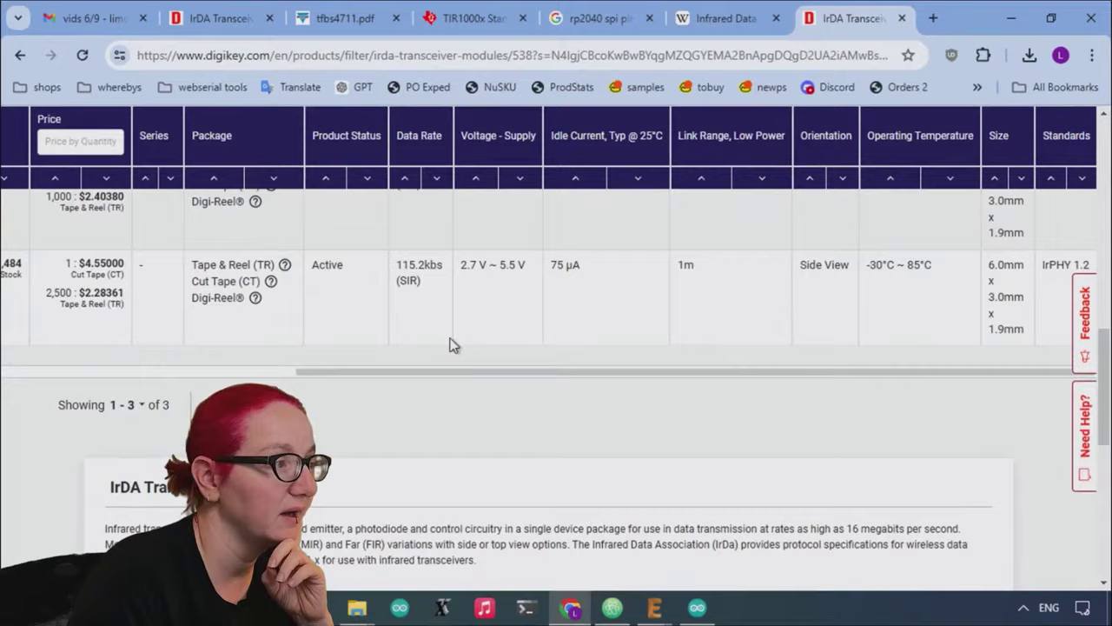
scroll(444, 355, "up", 4)
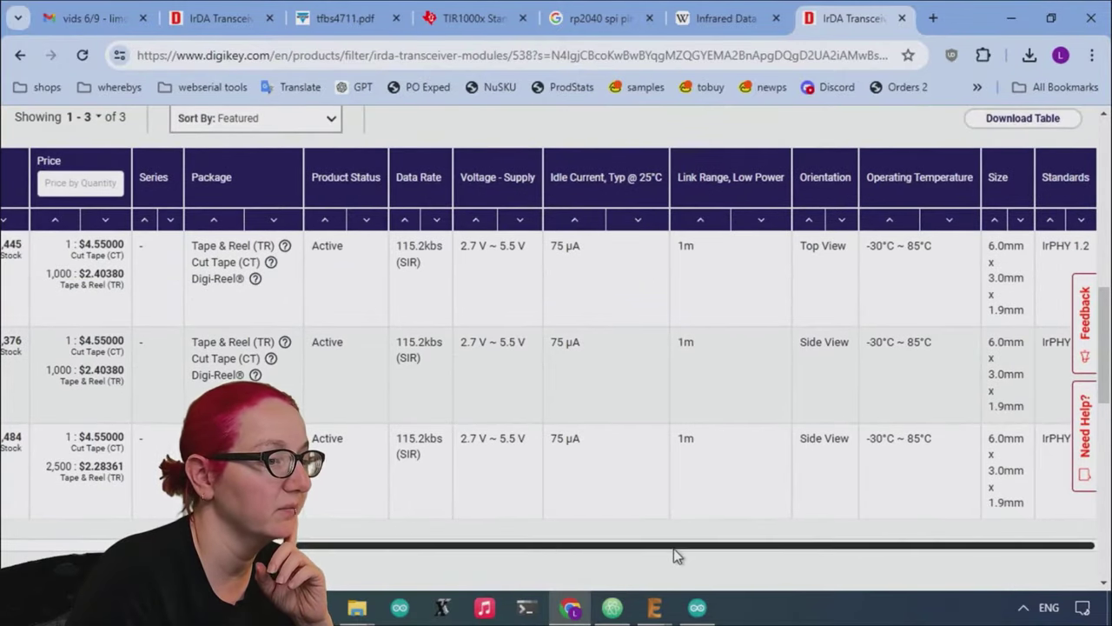
scroll(674, 549, "left", 5)
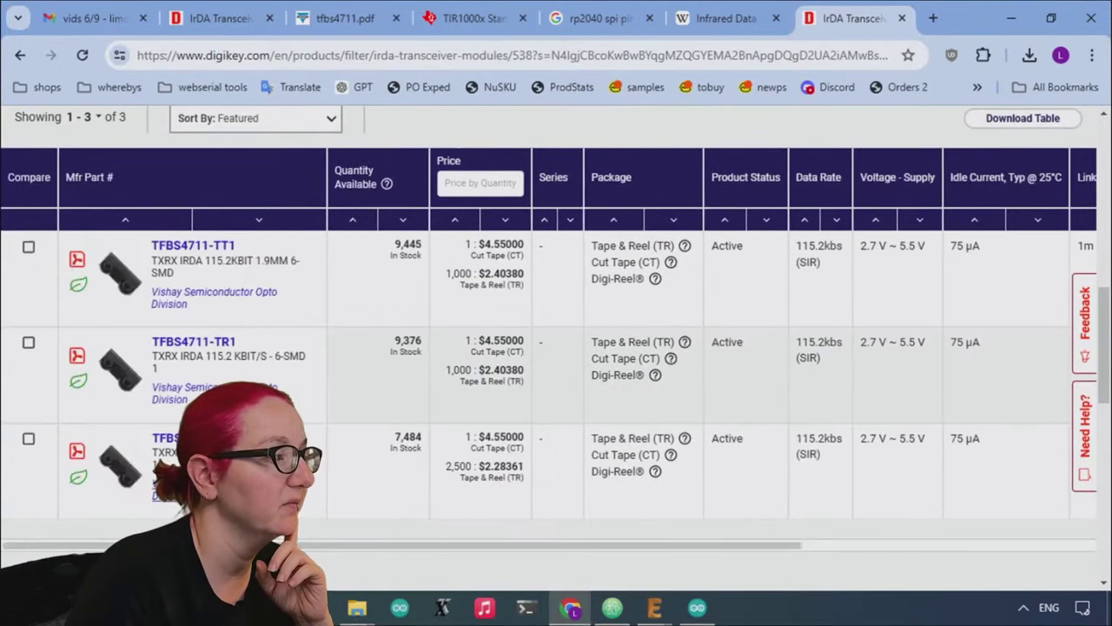
left_click(76, 453)
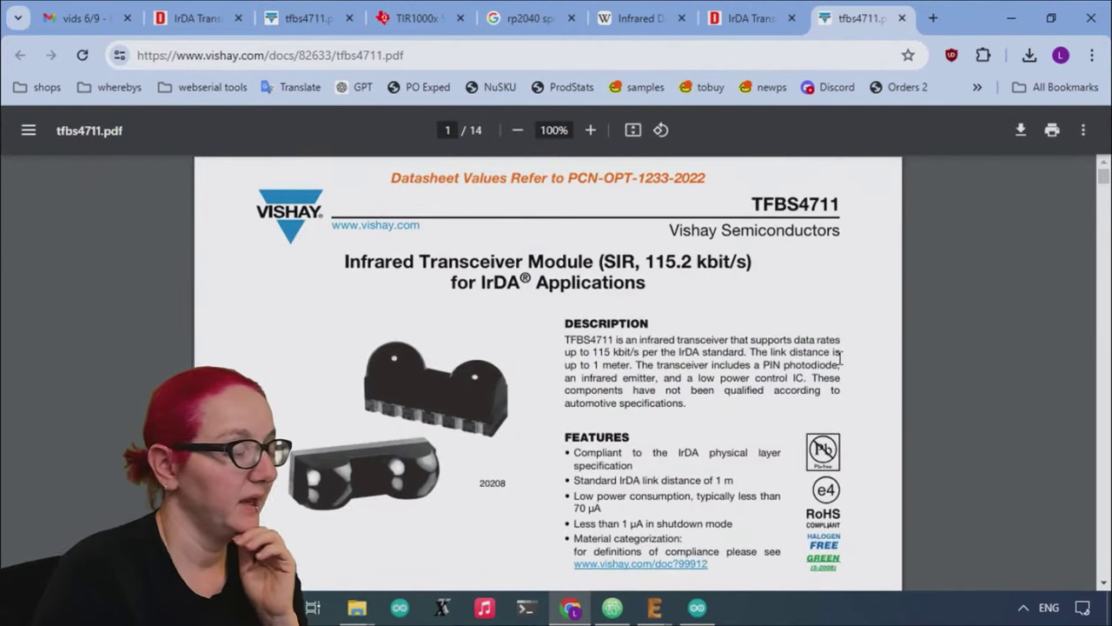
Page through the TFBS4711 datasheet PDF to page 6's I/O and Software section.
scroll(925, 334, "down", 10)
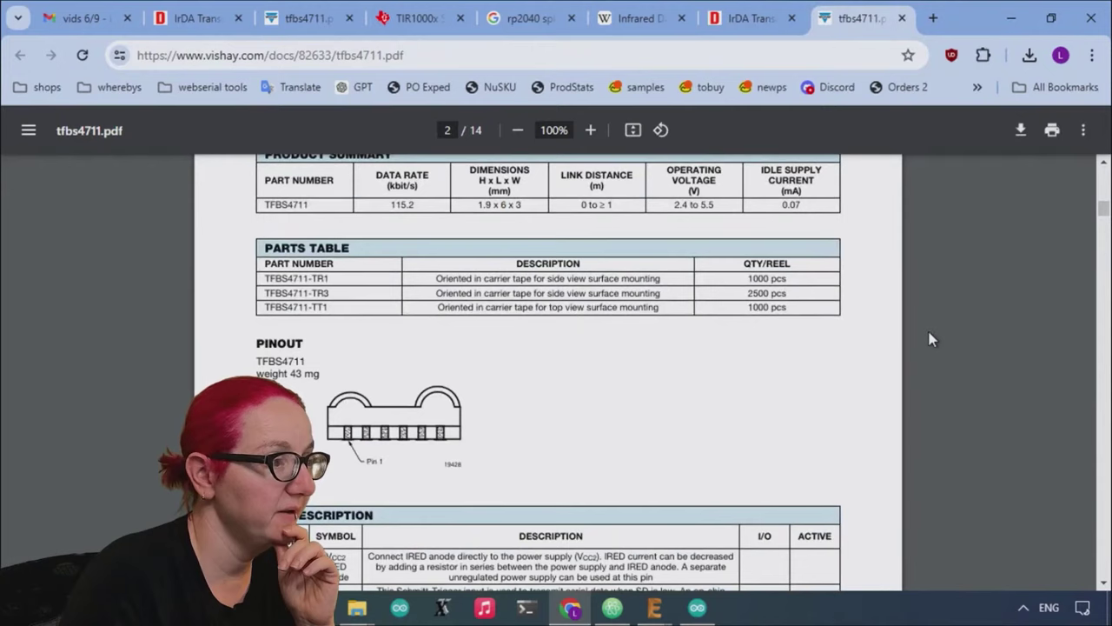
scroll(930, 337, "down", 5)
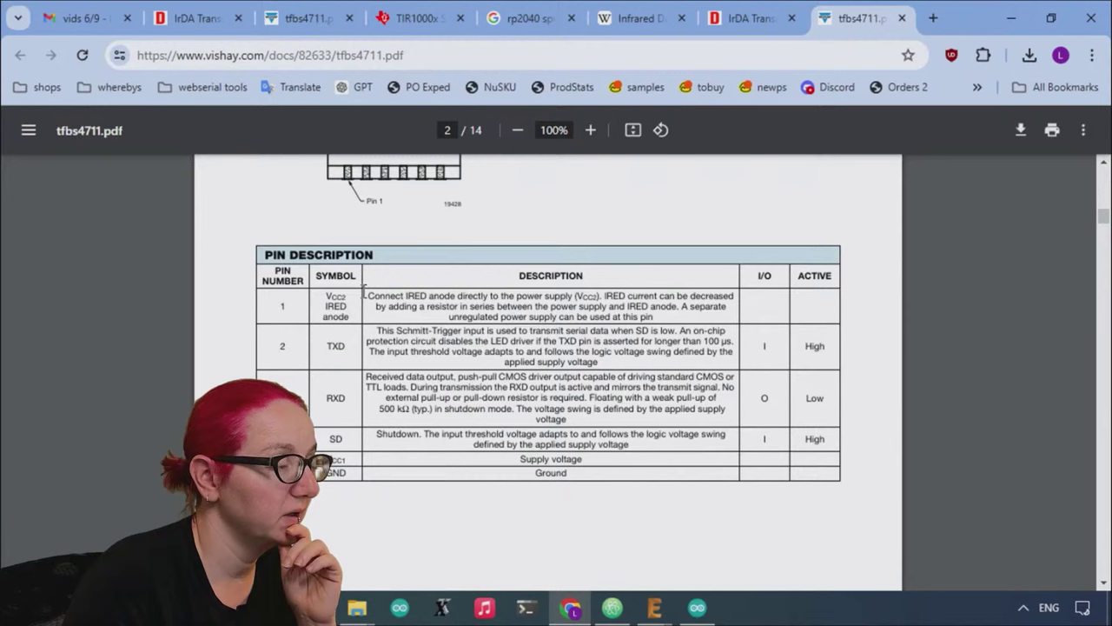
scroll(895, 387, "up", 5)
scroll(896, 391, "down", 5)
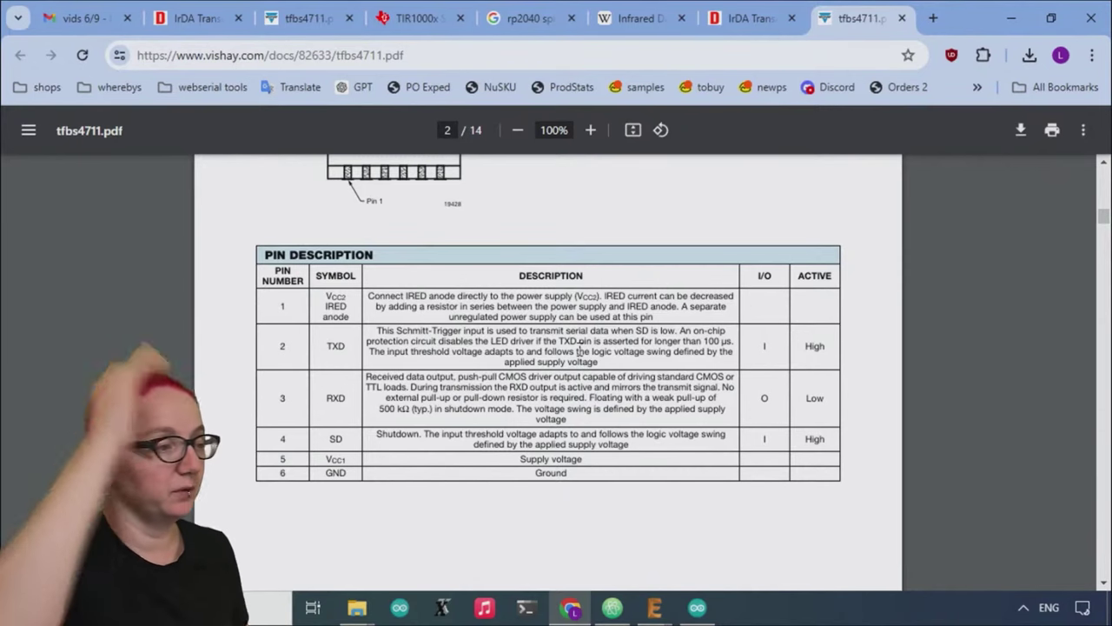
scroll(591, 311, "down", 5)
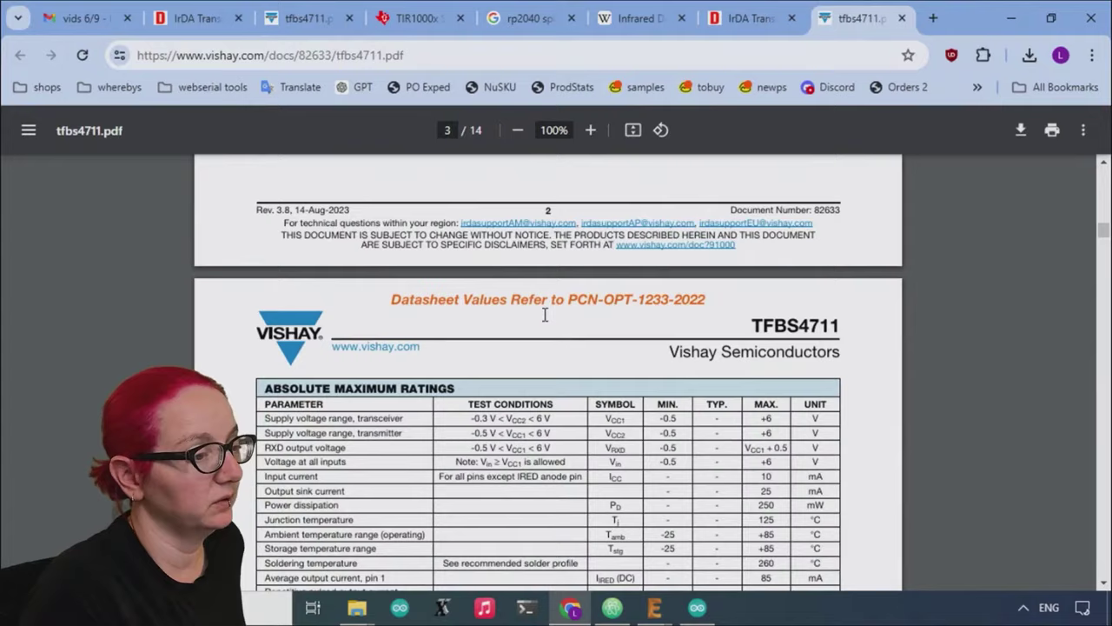
scroll(548, 318, "down", 15)
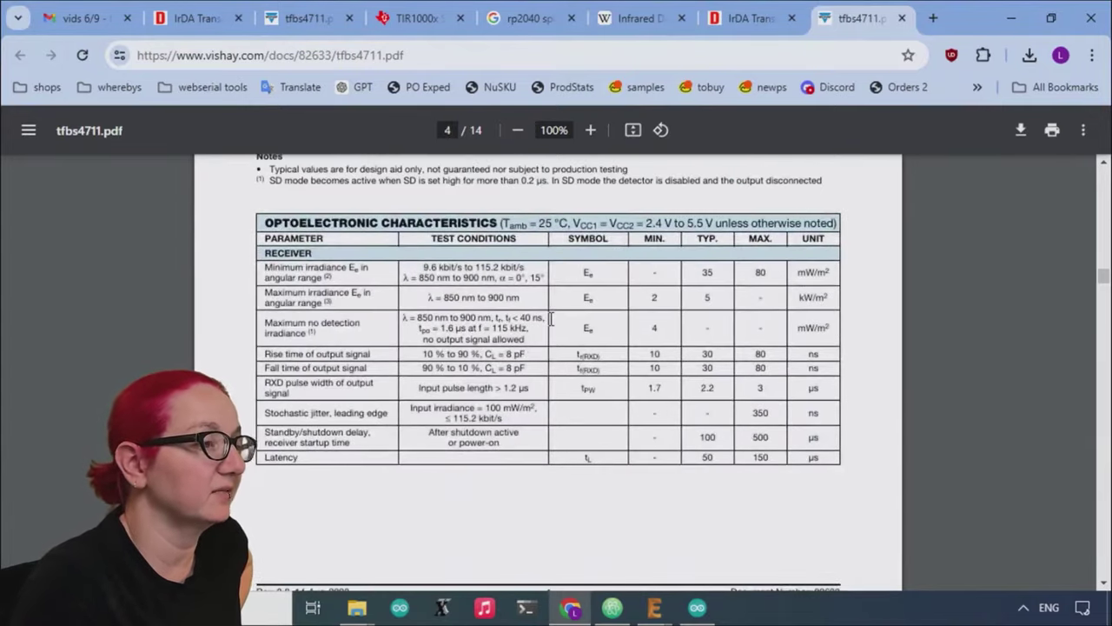
left_click_drag(1103, 295, 1102, 346)
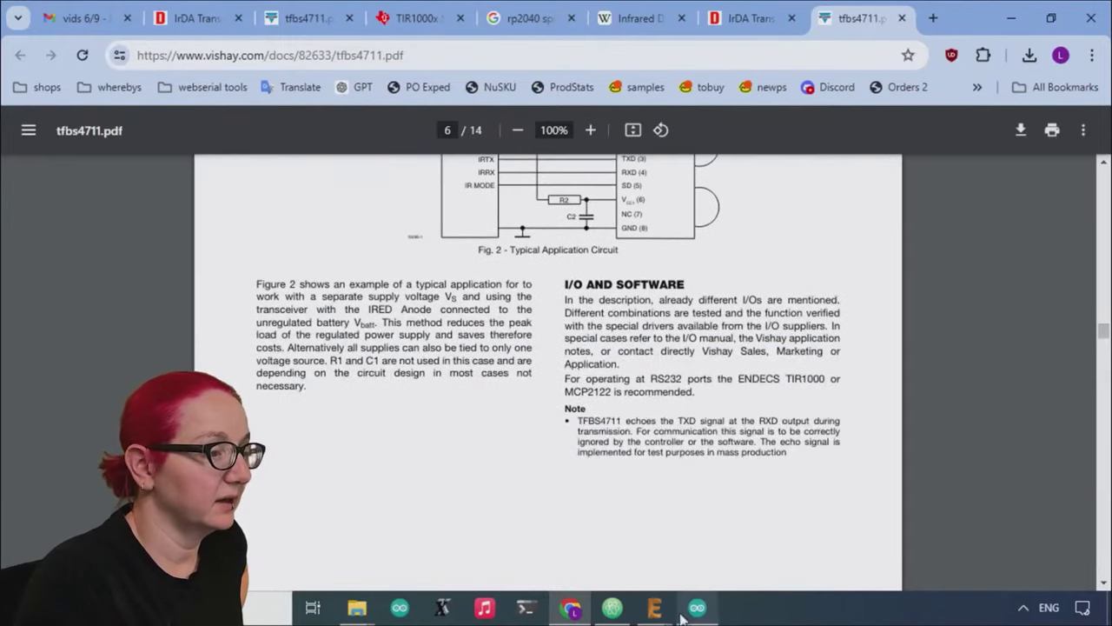
View the EAGLE TFBS4711 board with only top_silk layers, zoom in, then minimize it.
mouse_move(660, 607)
left_click(633, 556)
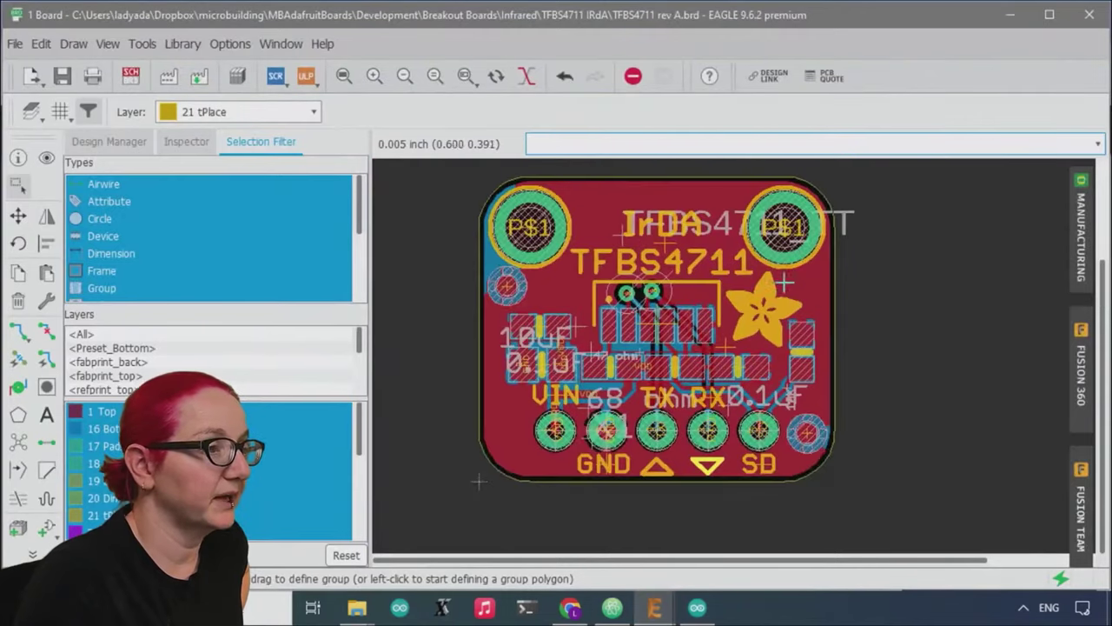
left_click(31, 114)
left_click(61, 344)
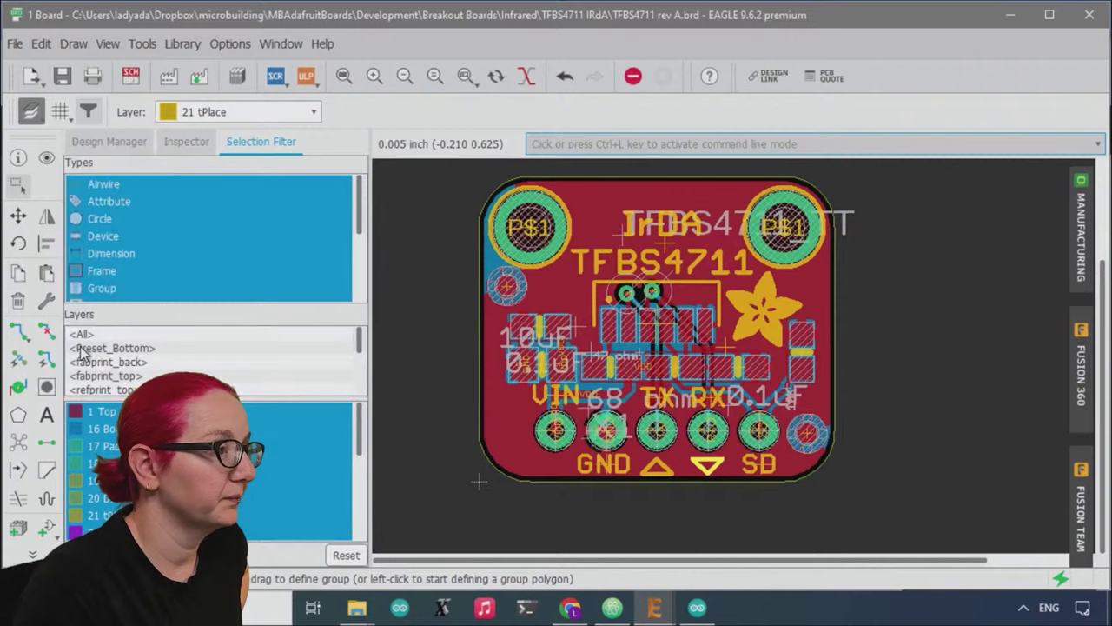
scroll(573, 296, "up", 1)
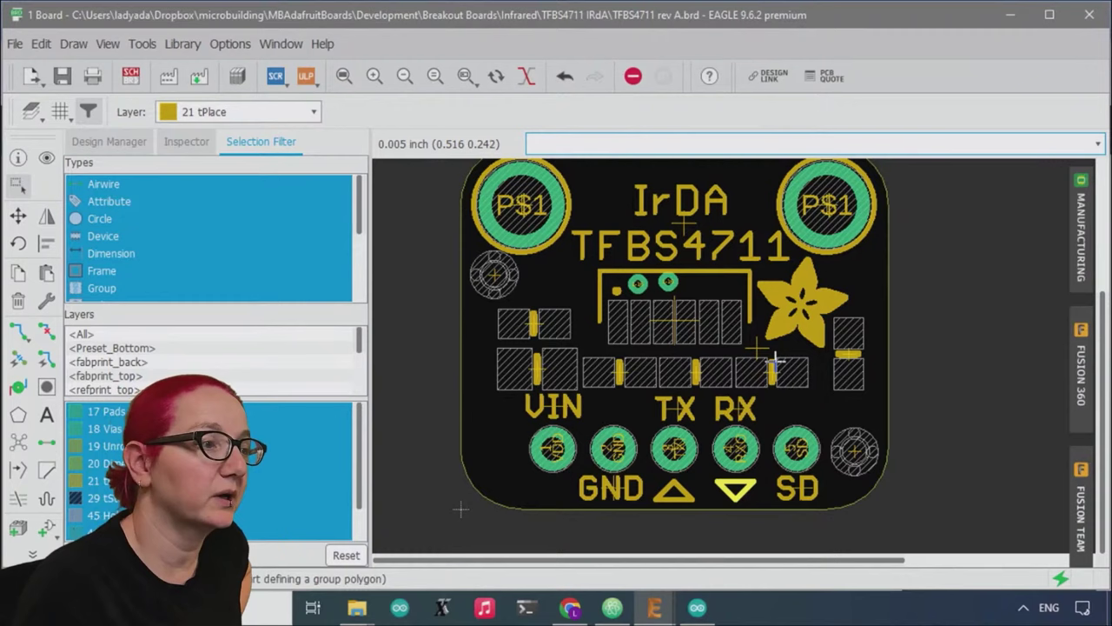
scroll(754, 369, "up", 1)
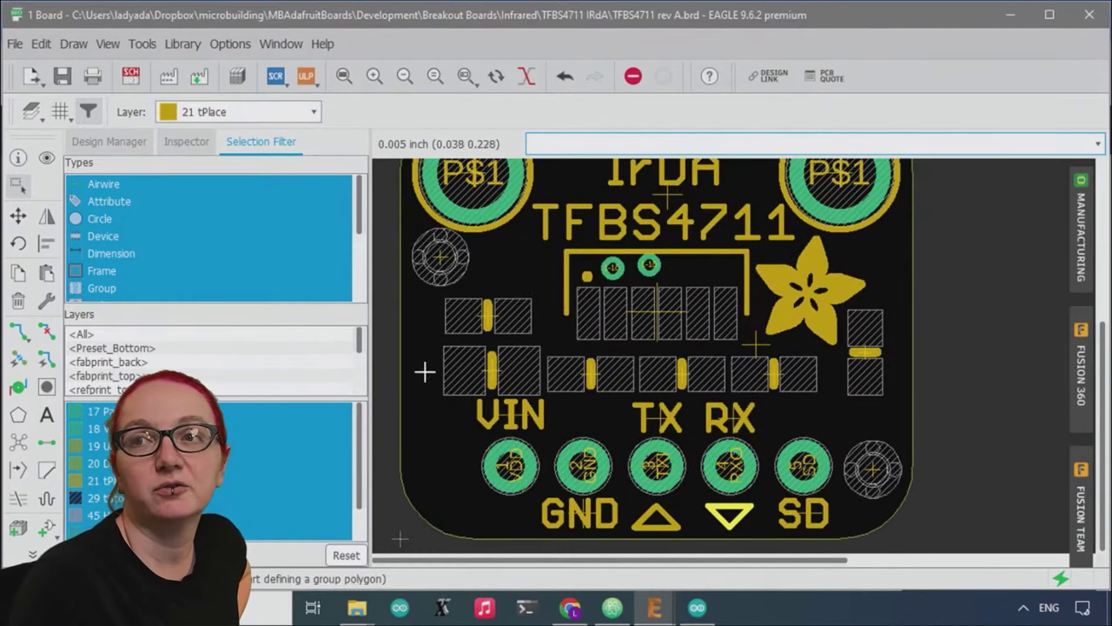
left_click(1011, 14)
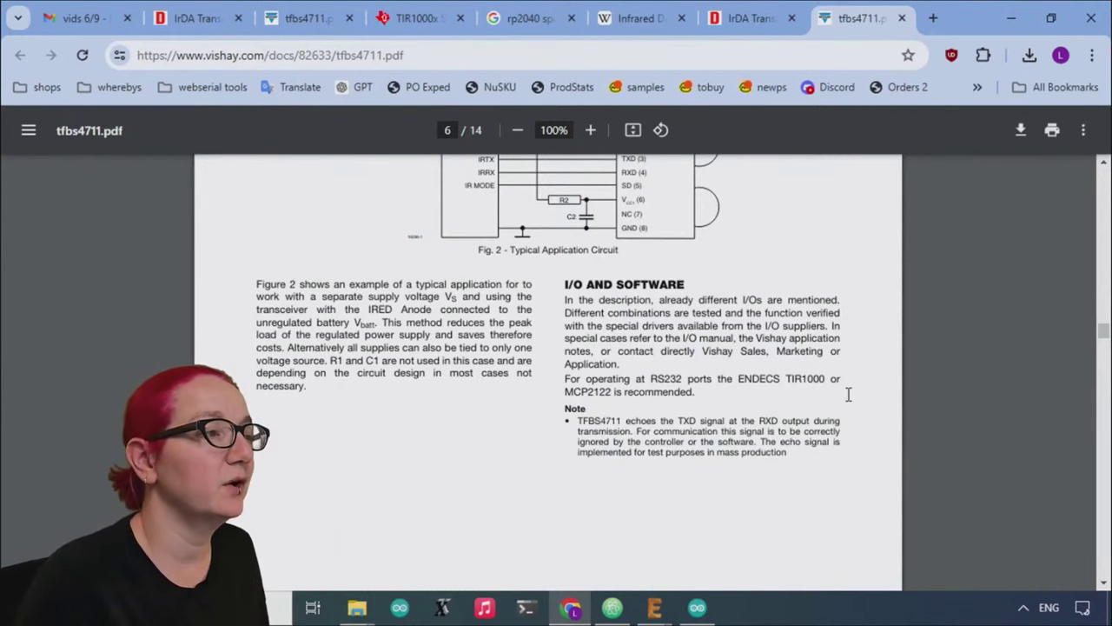
Show Fig. 2 and select the sentence recommending the TIR1000 or MCP2122 for RS232 ports.
scroll(706, 286, "up", 1)
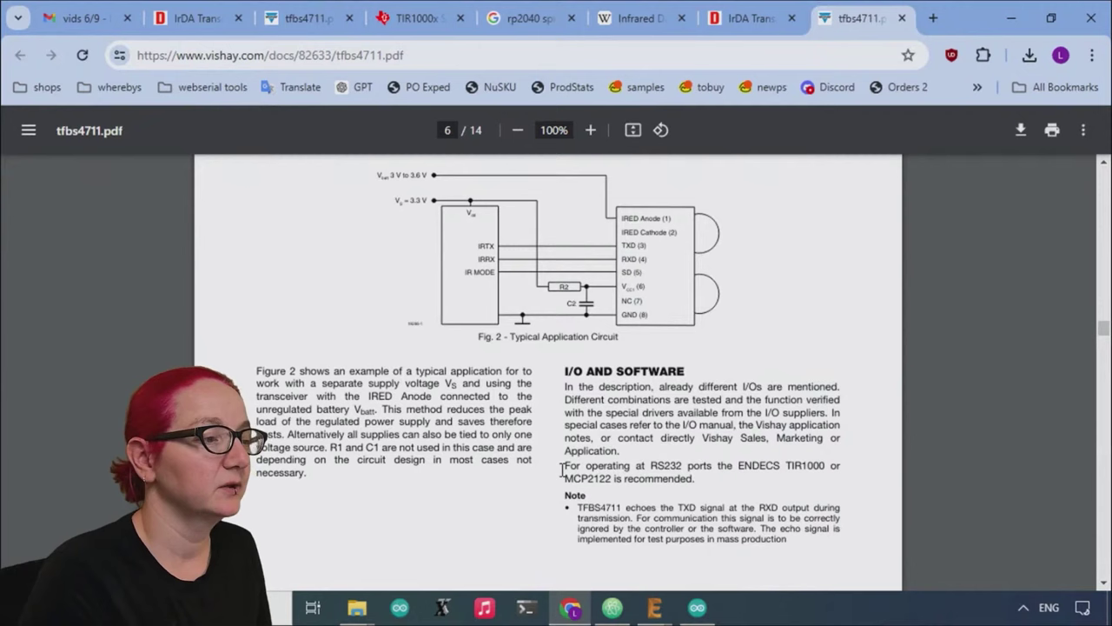
left_click_drag(562, 470, 723, 492)
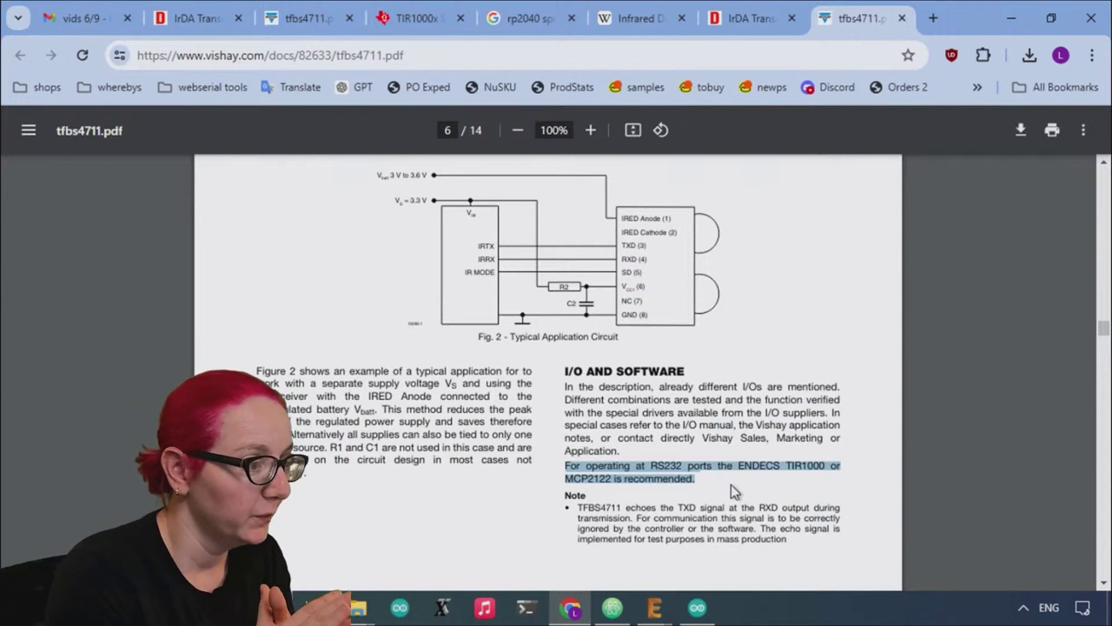
Deselect the recommendation sentence, review page 6, and switch to the TIR1000x datasheet tab.
left_click(808, 474)
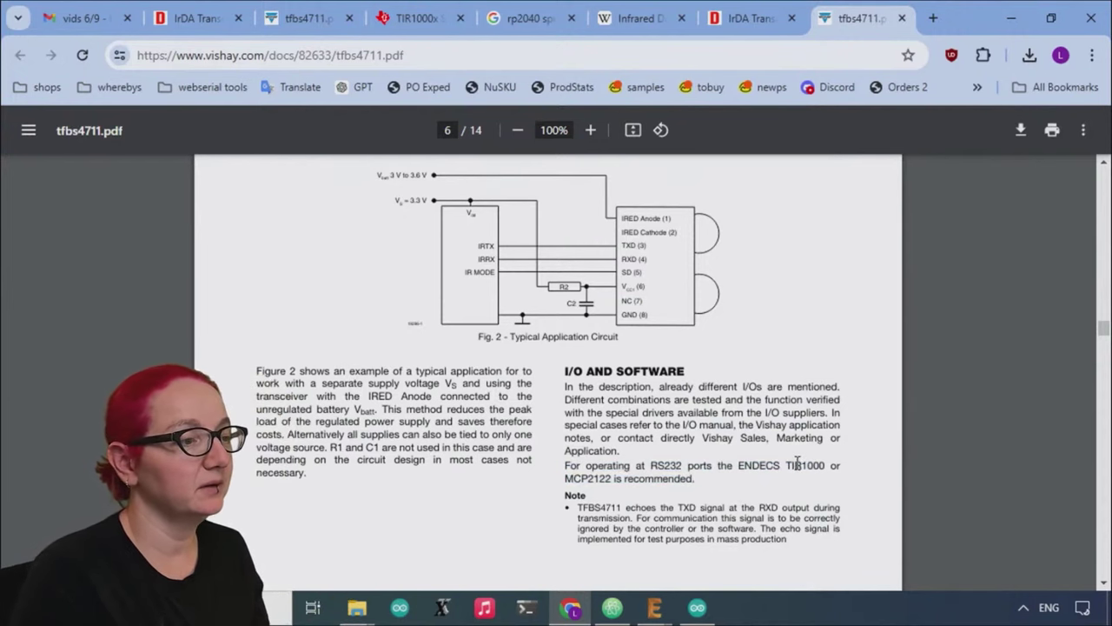
scroll(798, 462, "down", 6)
scroll(797, 462, "up", 3)
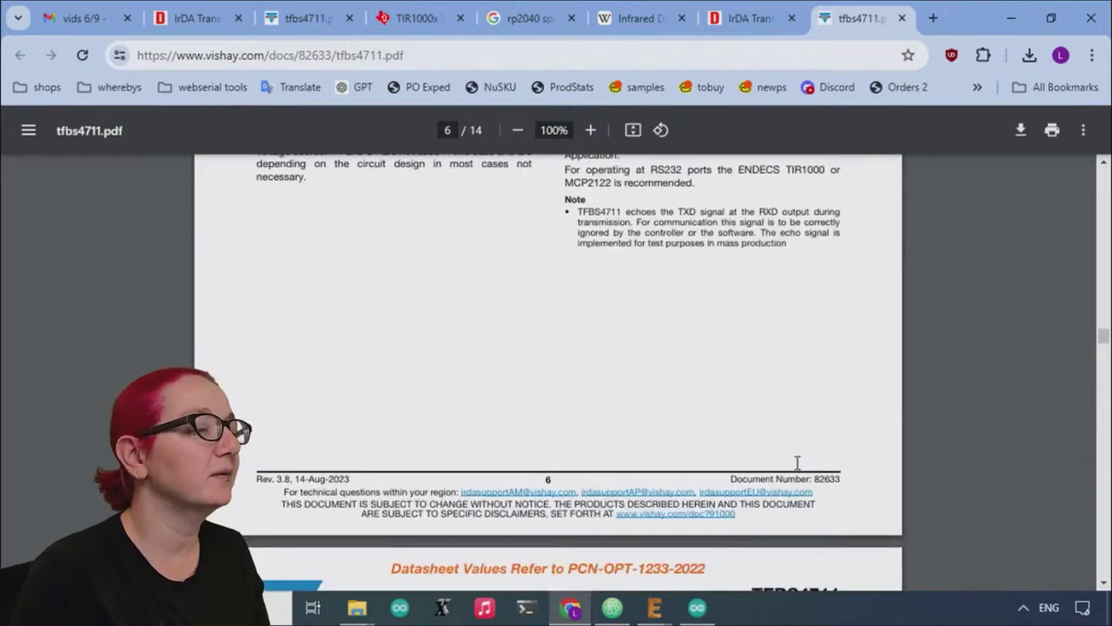
scroll(798, 462, "up", 3)
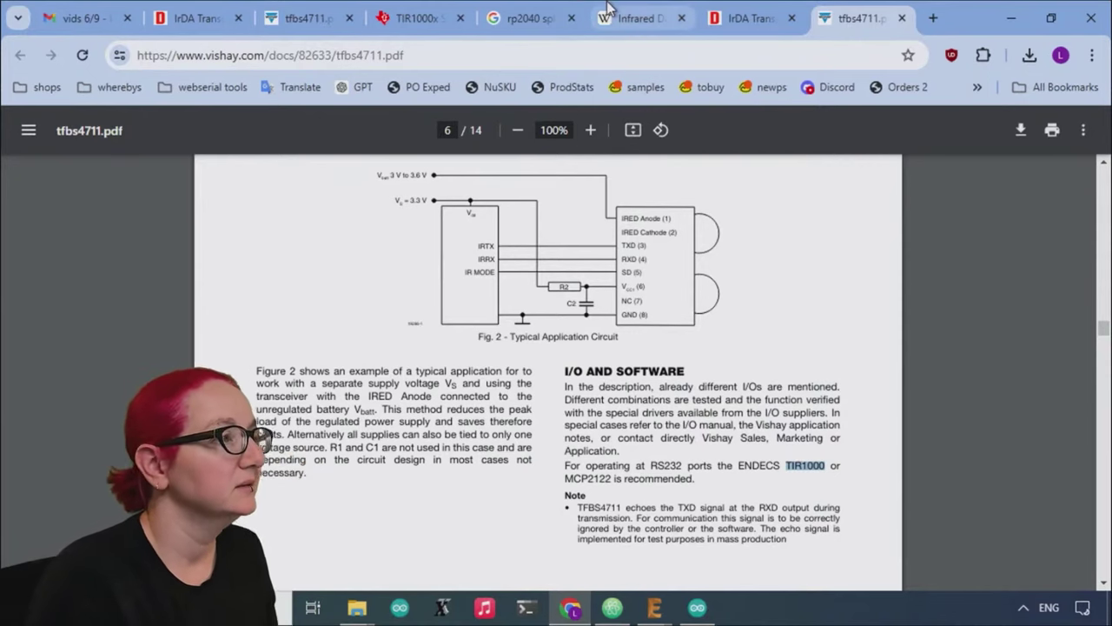
left_click(414, 23)
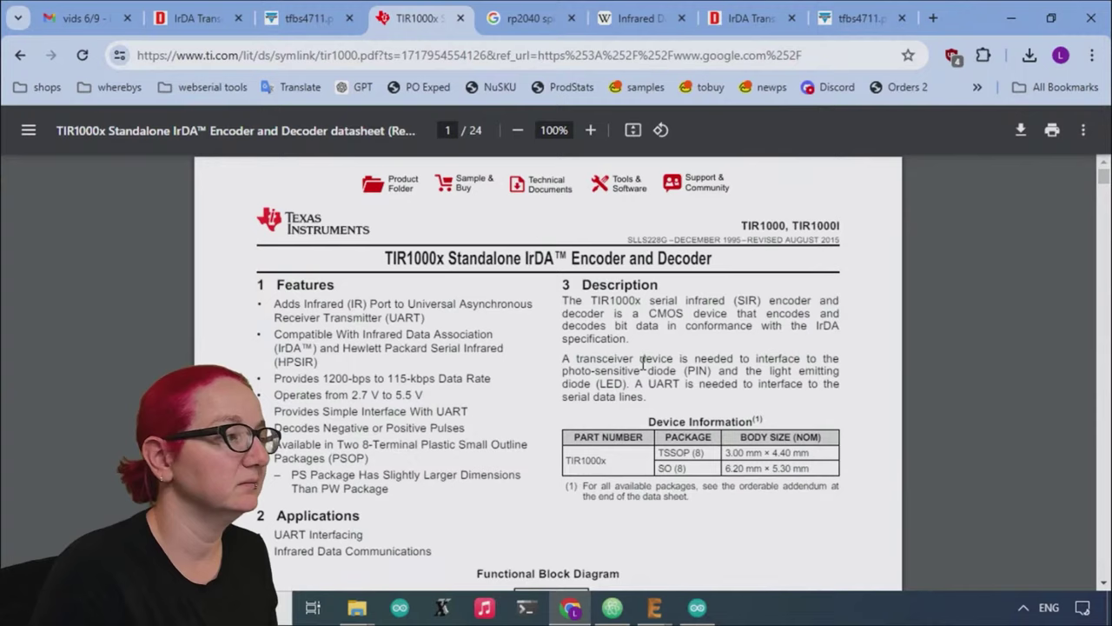
Scroll the TIR1000x datasheet to page 3's pin table and briefly highlight the 16XCLK description.
scroll(533, 353, "down", 1)
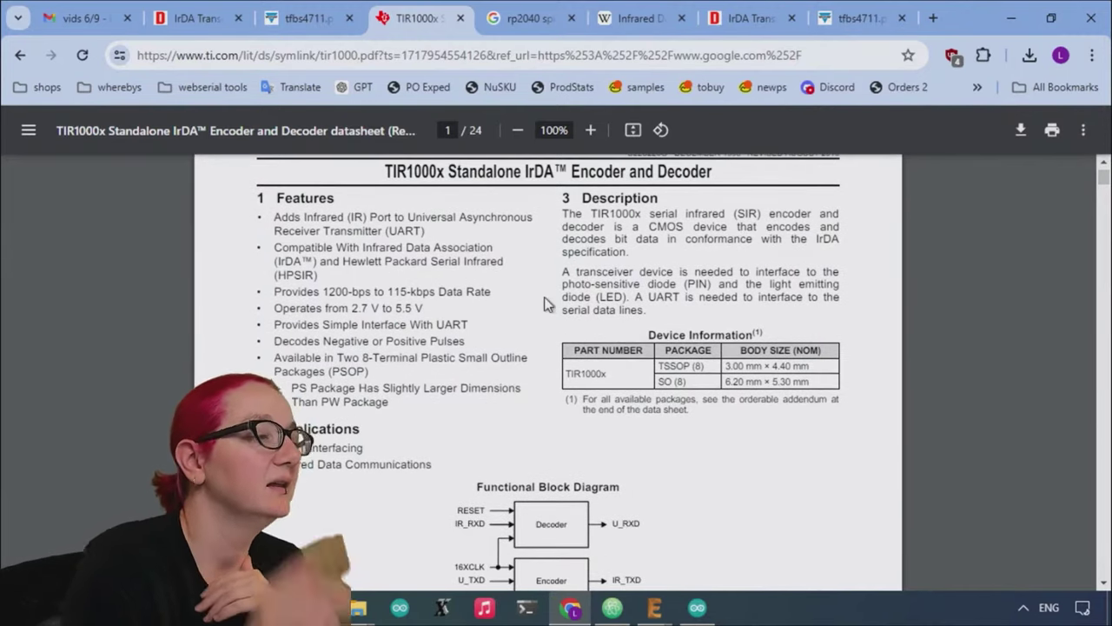
scroll(547, 304, "down", 1)
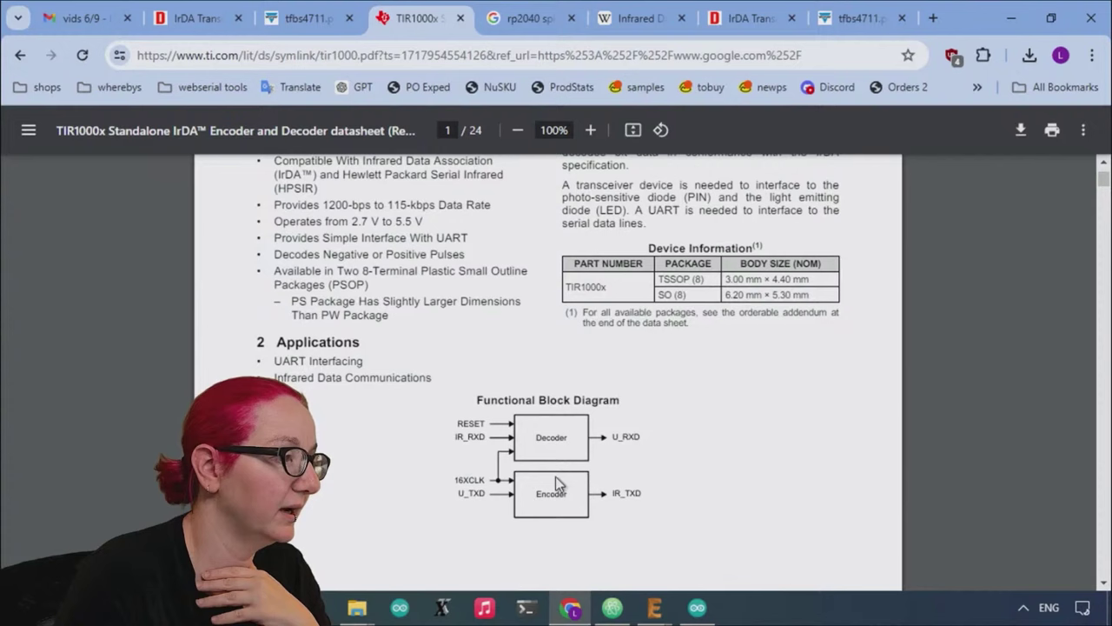
scroll(581, 473, "down", 6)
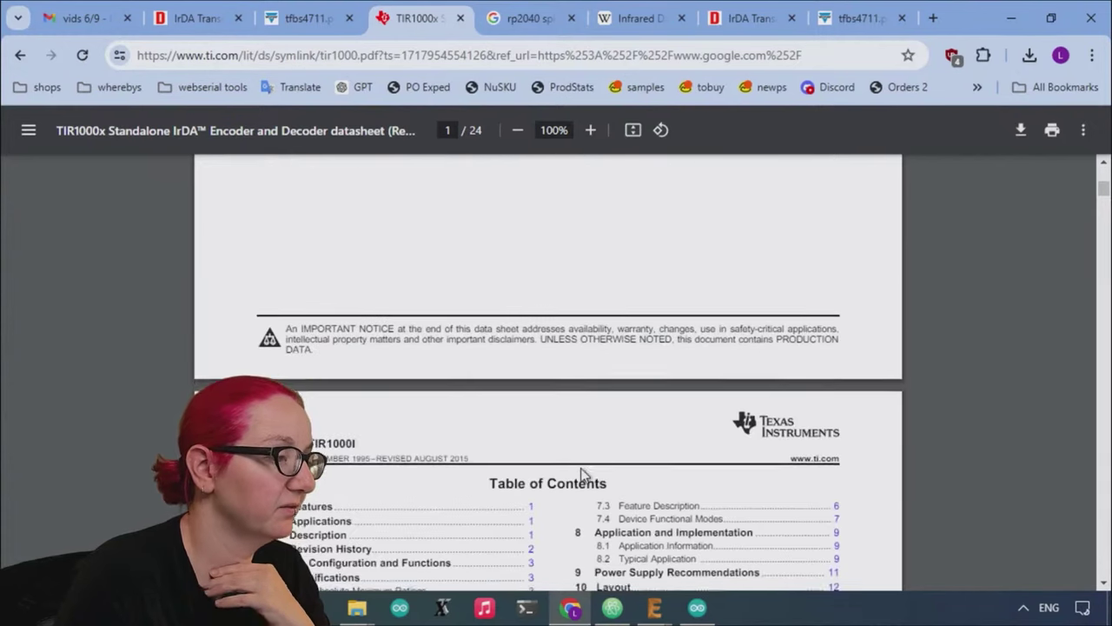
scroll(581, 474, "down", 15)
scroll(630, 450, "up", 3)
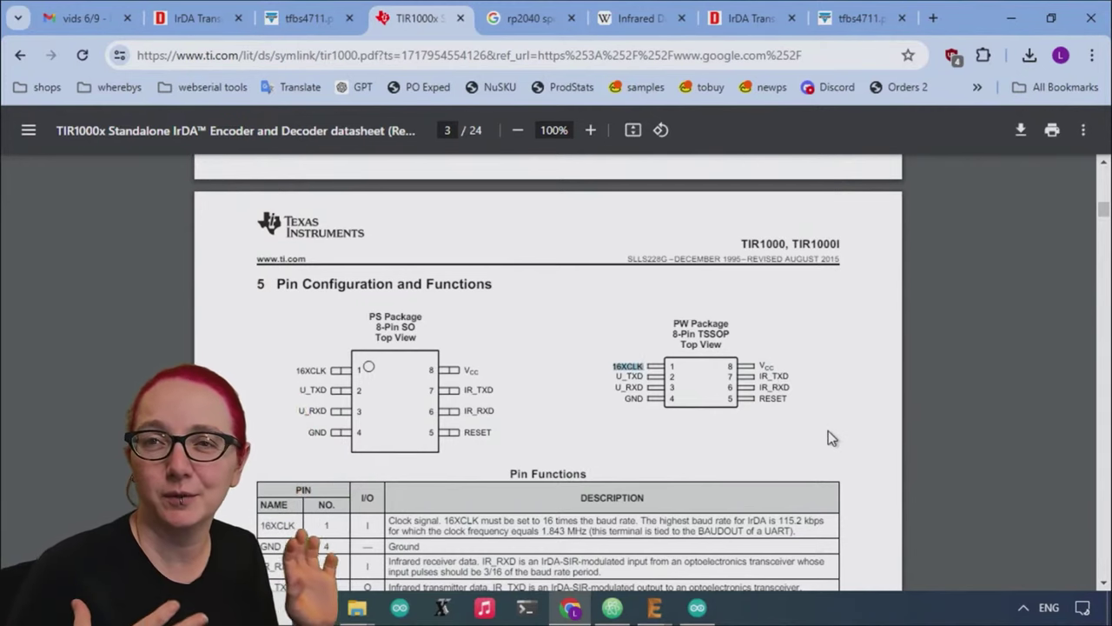
scroll(621, 506, "down", 1)
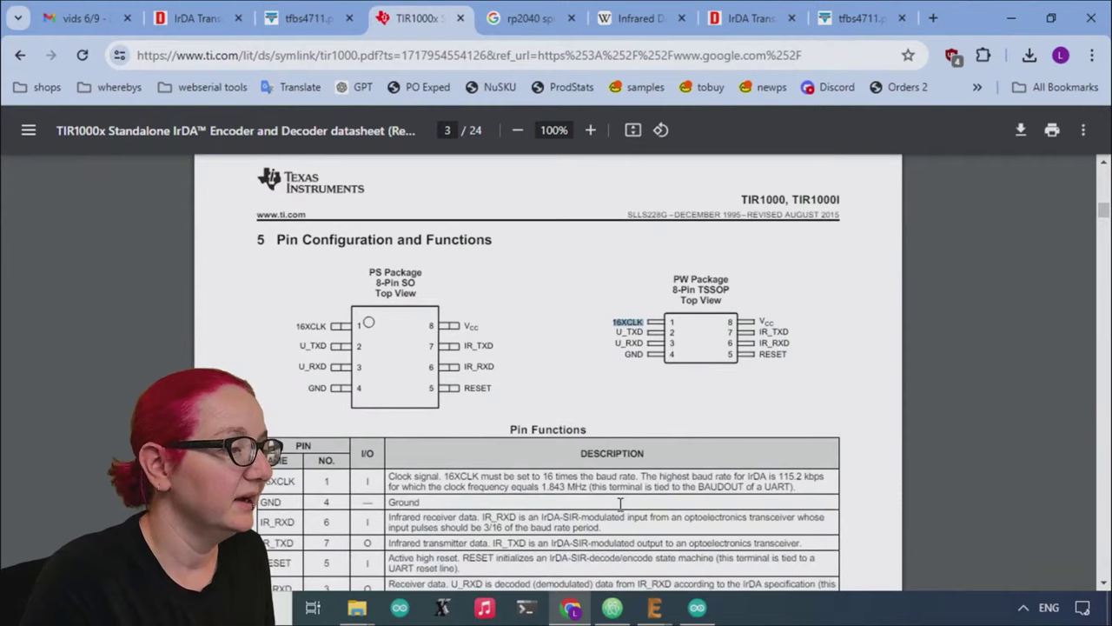
left_click_drag(390, 433, 806, 445)
left_click(800, 445)
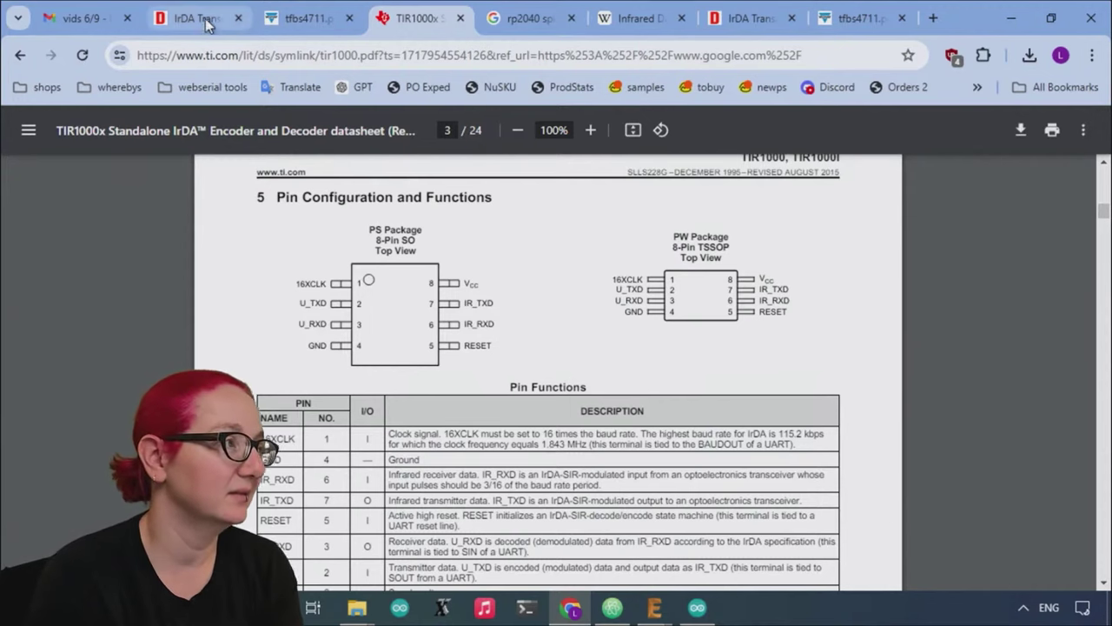
Bring up the EAGLE TFBS4711 board, minimize it again, and scroll further in the TIR1000x datasheet.
mouse_move(657, 615)
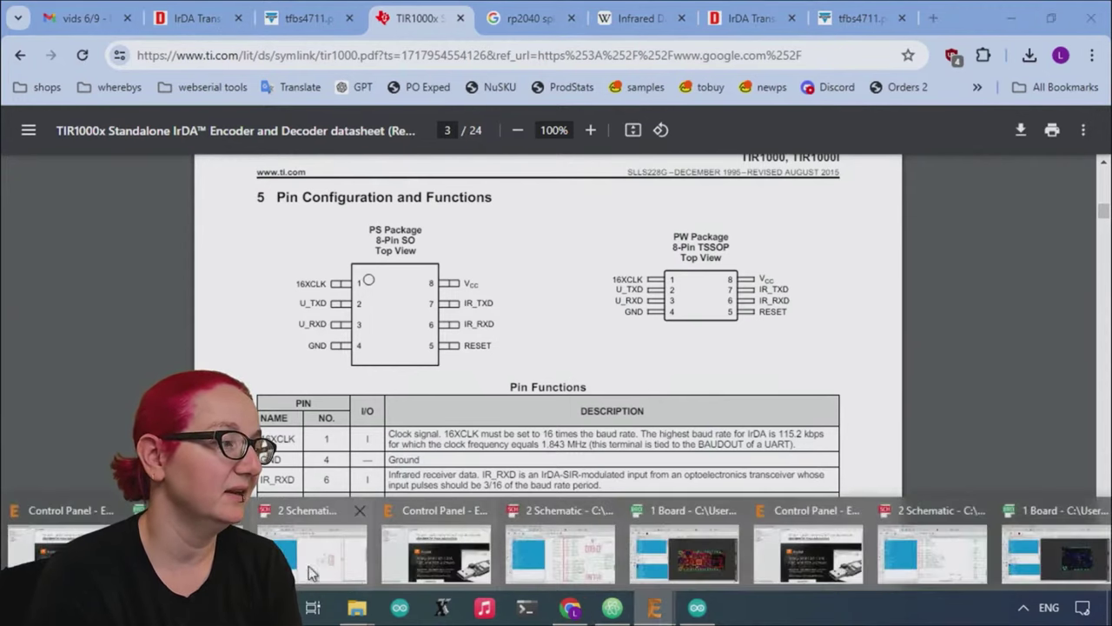
left_click(660, 556)
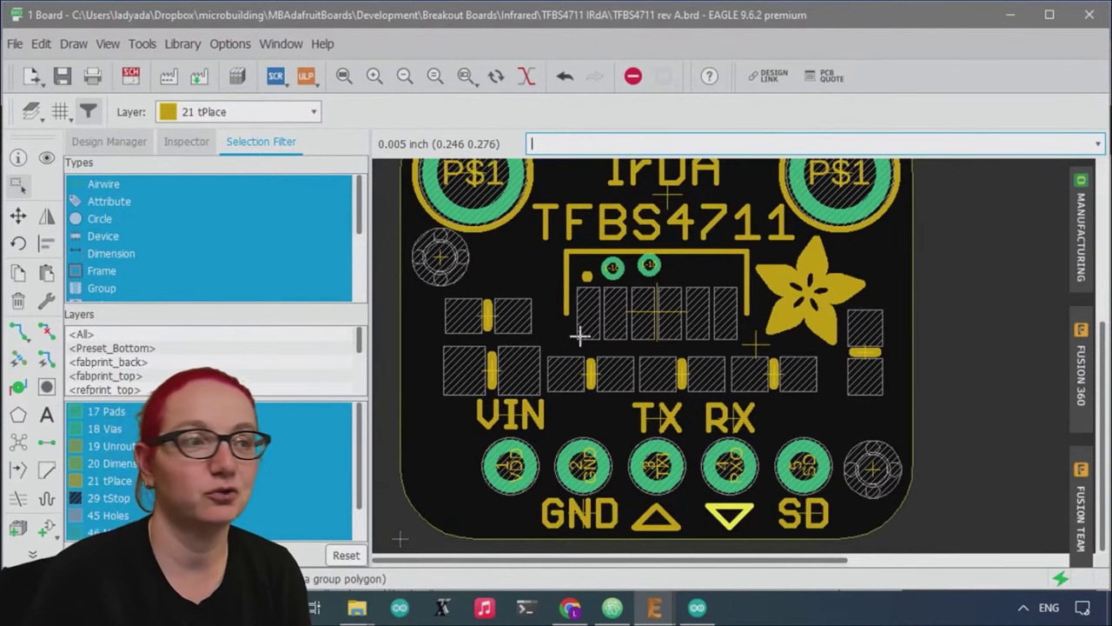
left_click(1008, 16)
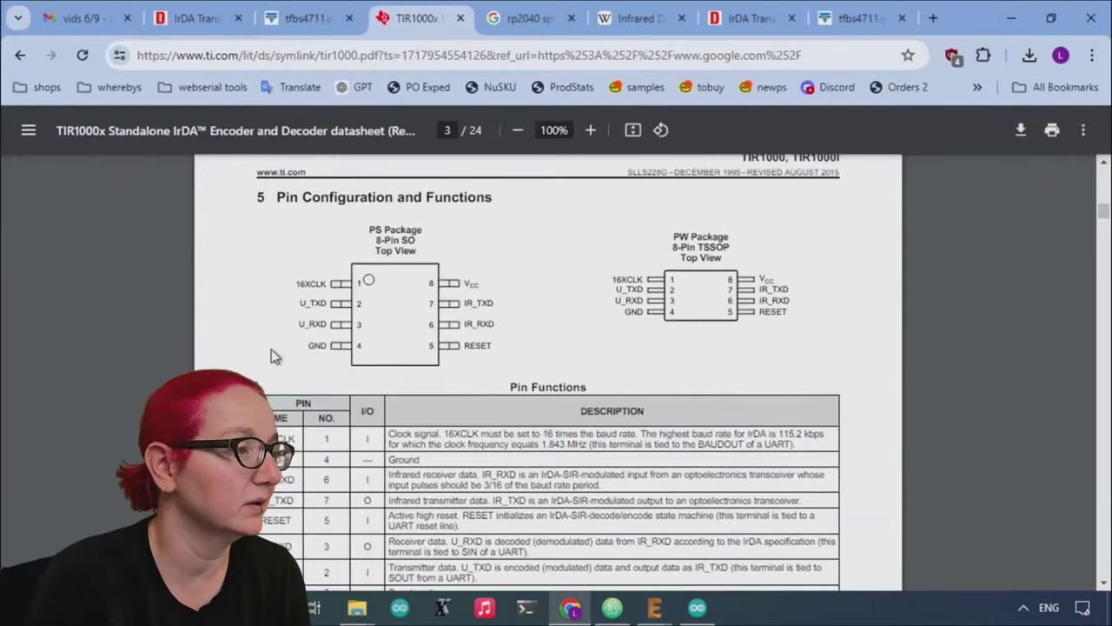
scroll(650, 300, "down", 3)
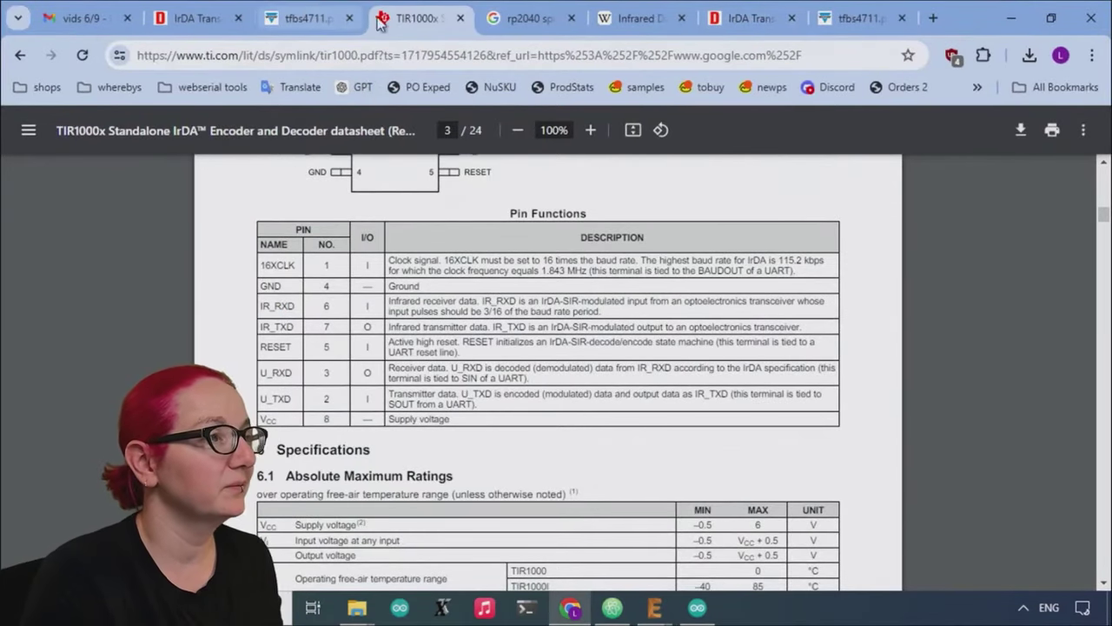
Glance at the DigiKey IrDA transceiver results, then close the rp2040 pinout search tab.
left_click(736, 19)
scroll(565, 296, "up", 3)
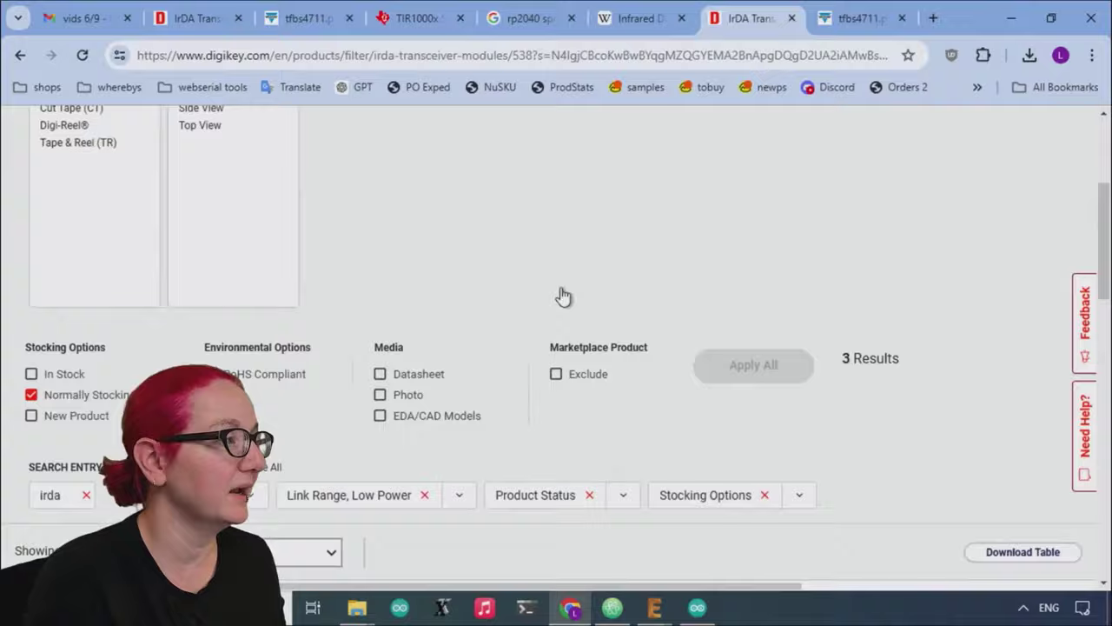
scroll(460, 337, "down", 3)
left_click(510, 29)
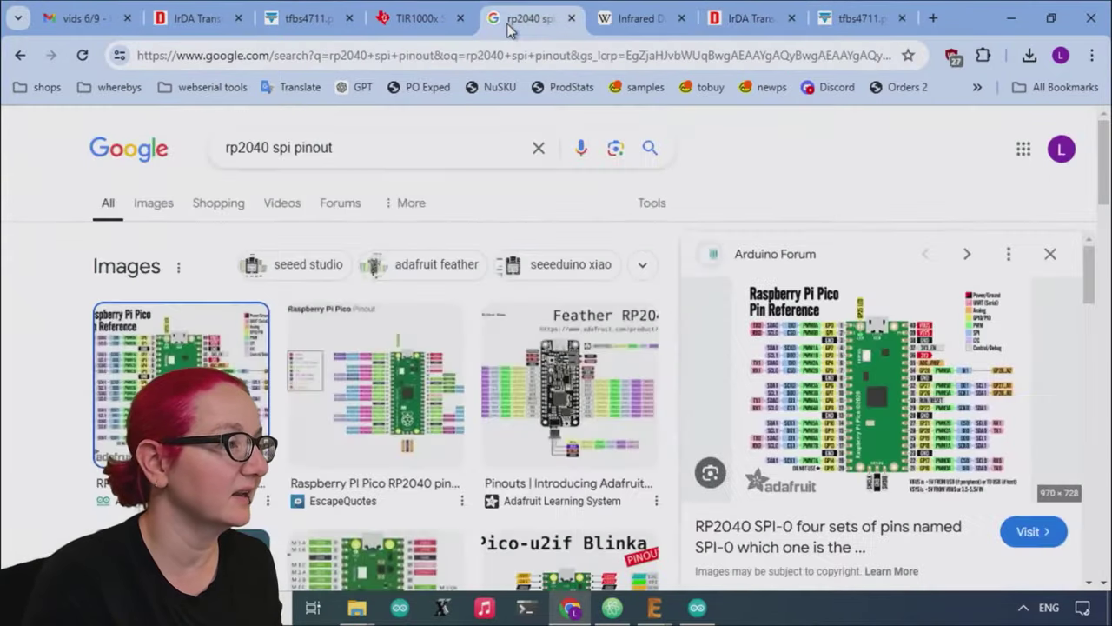
middle_click(559, 24)
Select the part number TIR1000 in the TIR1000x datasheet title.
left_click(508, 20)
scroll(547, 213, "up", 5)
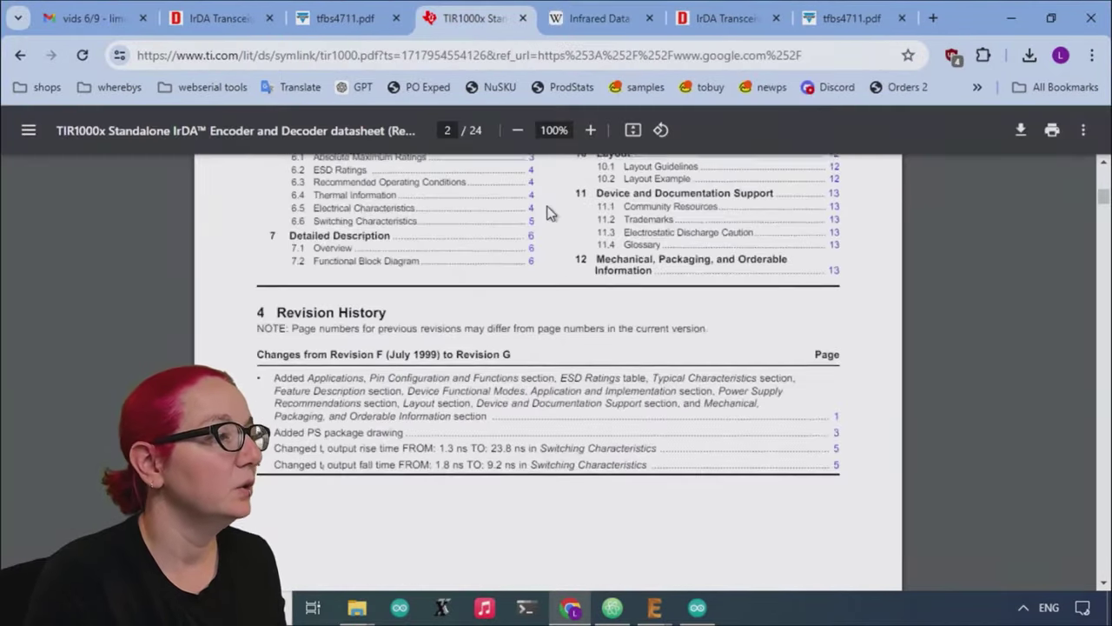
scroll(521, 221, "up", 10)
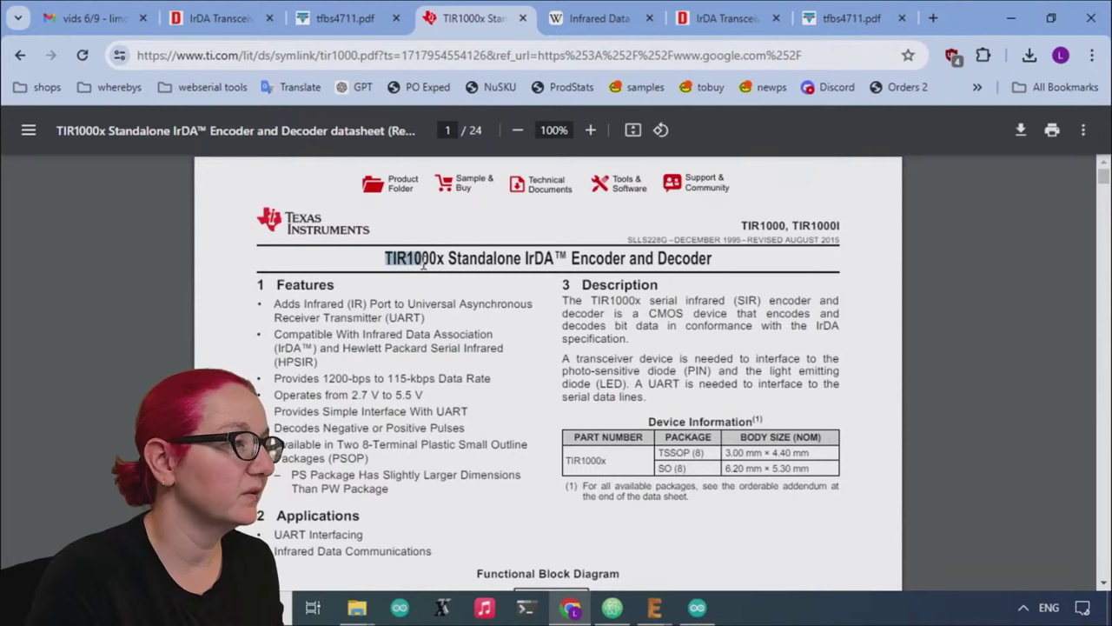
left_click_drag(424, 264, 442, 259)
key("ctrl+c")
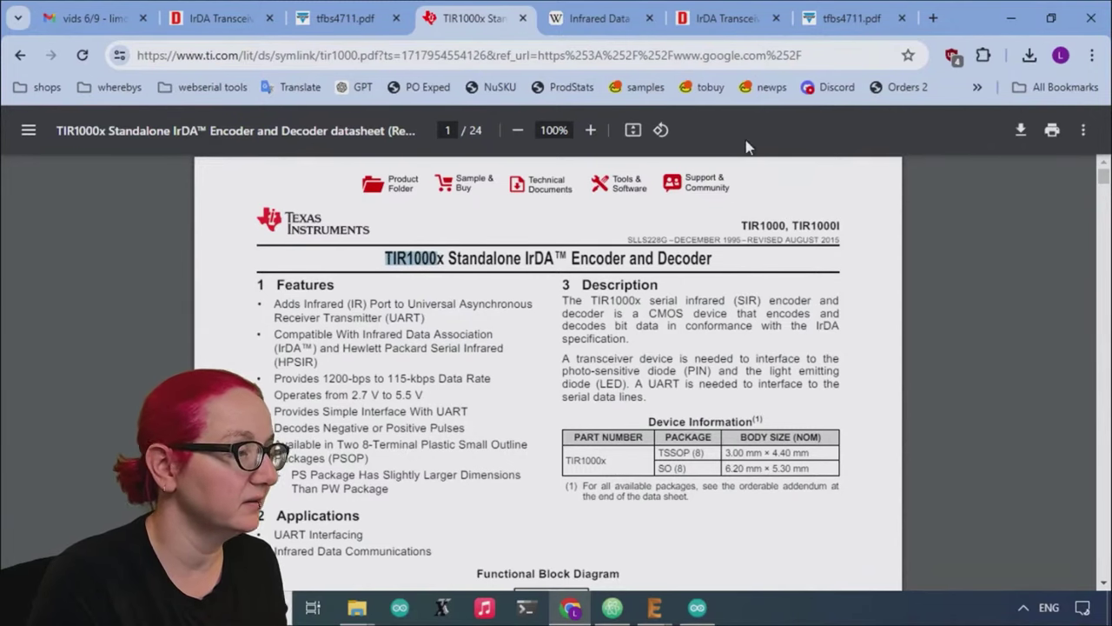
Load digikey.com in the last TFBS4711 datasheet tab and dismiss the file-open dialog.
left_click(869, 18)
left_click(778, 56)
type("d")
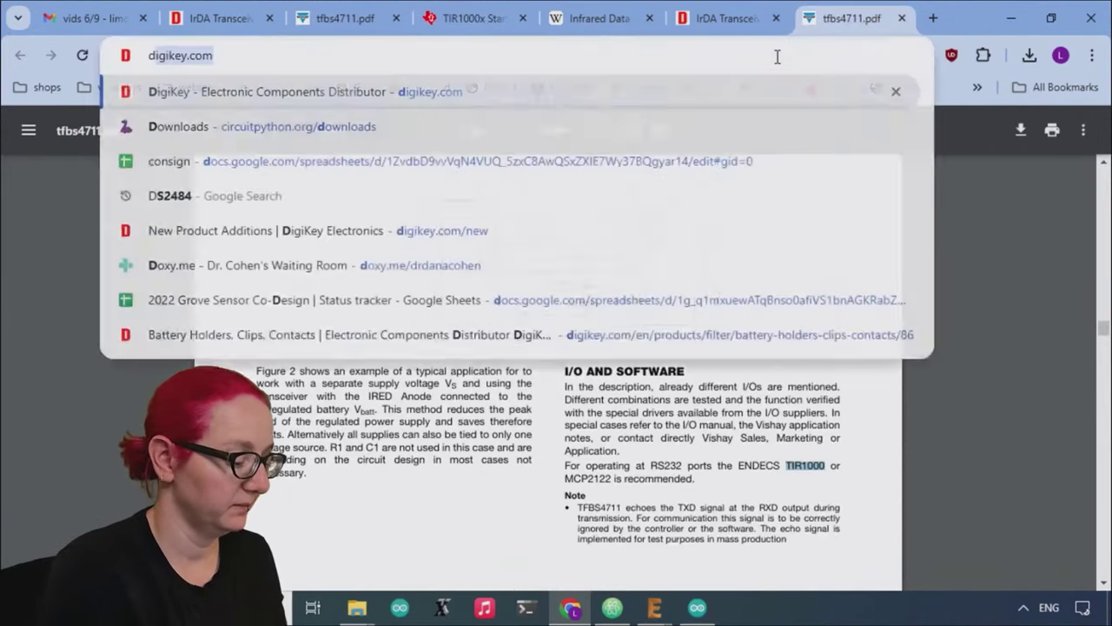
type("igi")
key("Return")
left_click(608, 144)
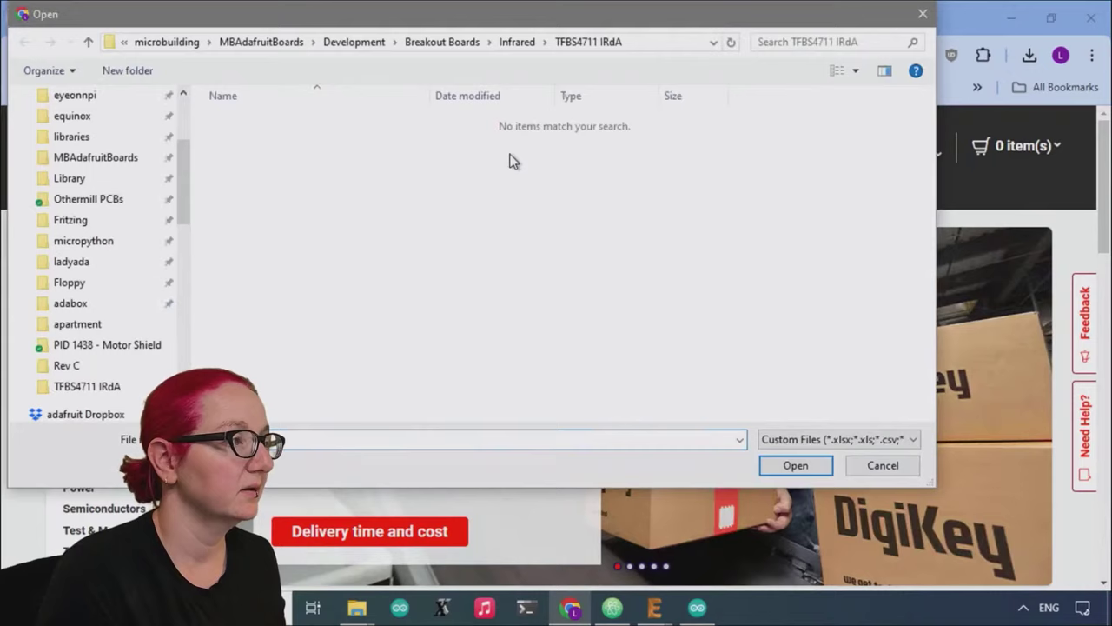
left_click(923, 14)
Search DigiKey for TIR1000 and filter the results to in-stock parts.
left_click(409, 147)
key("ctrl+v")
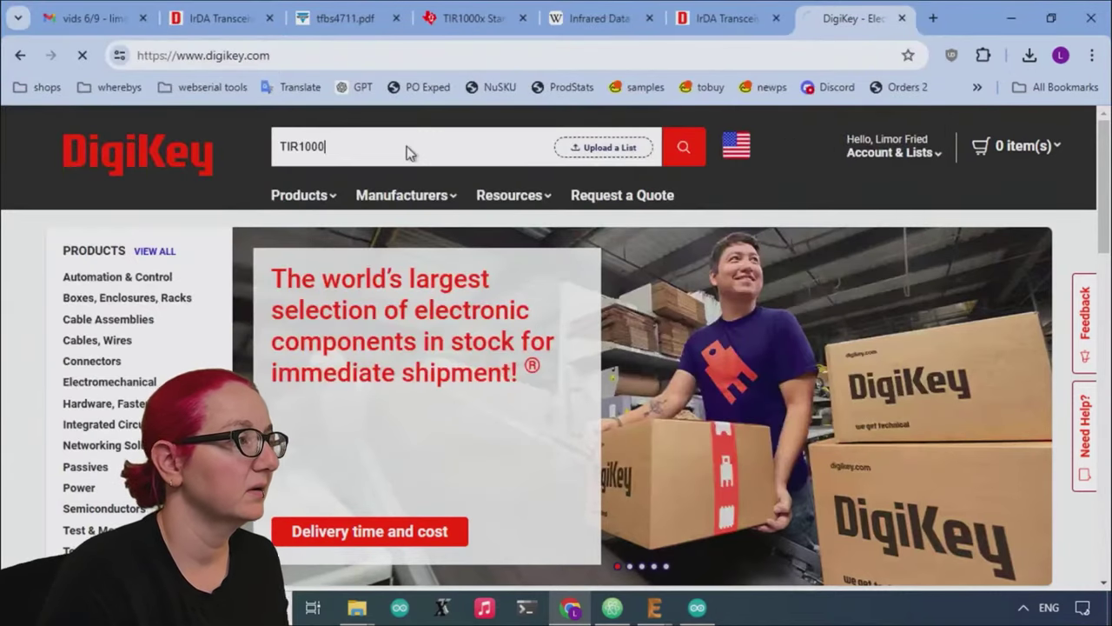
left_click(417, 186)
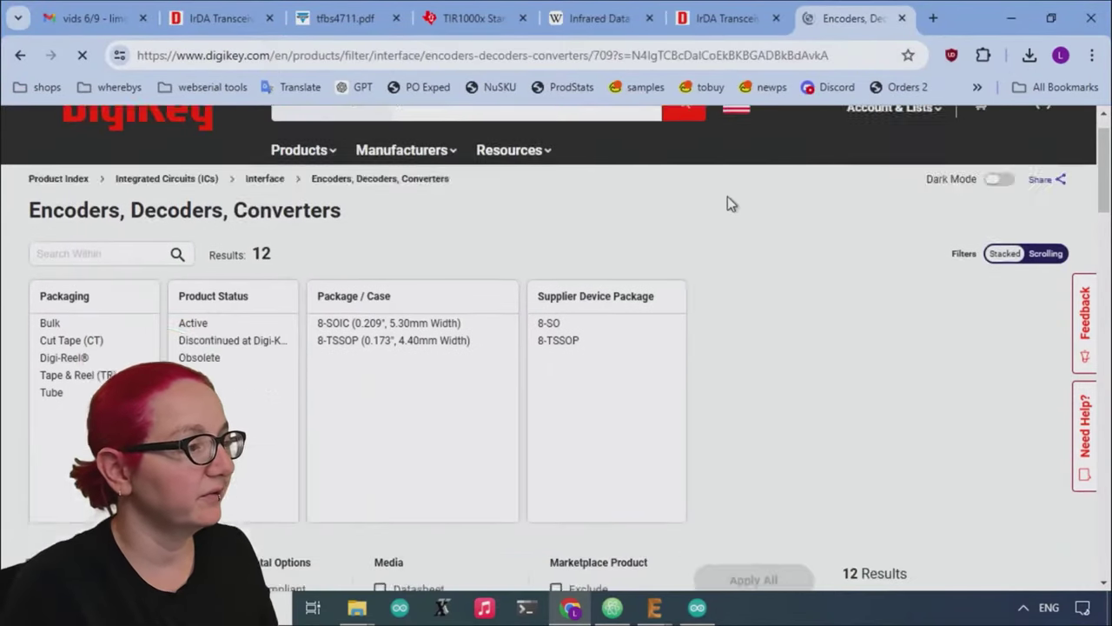
scroll(739, 226, "down", 3)
left_click(54, 288)
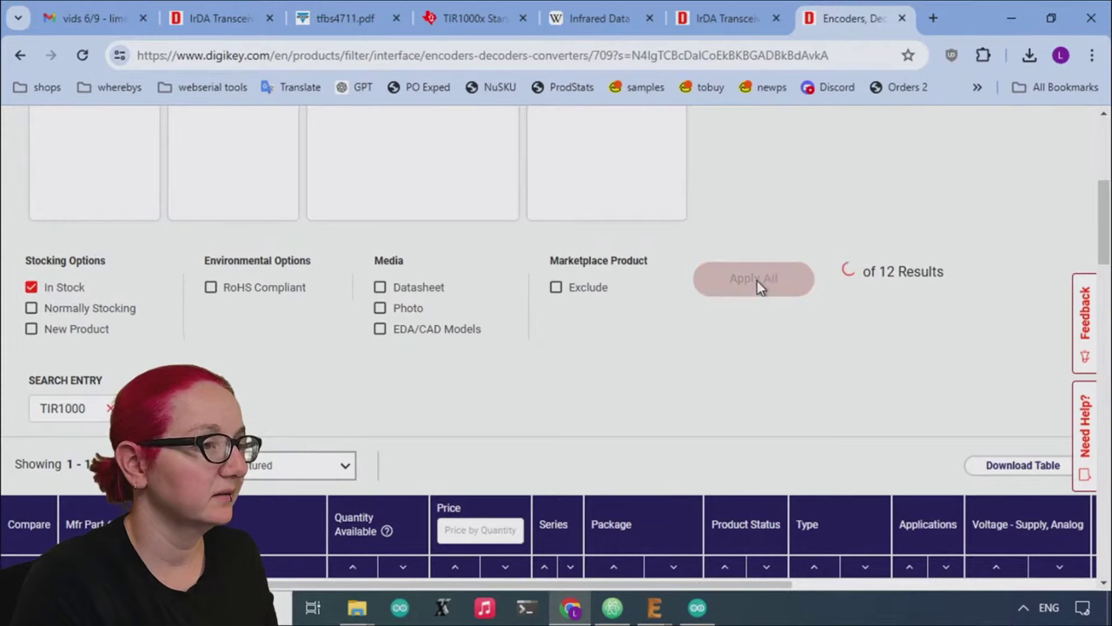
left_click(755, 278)
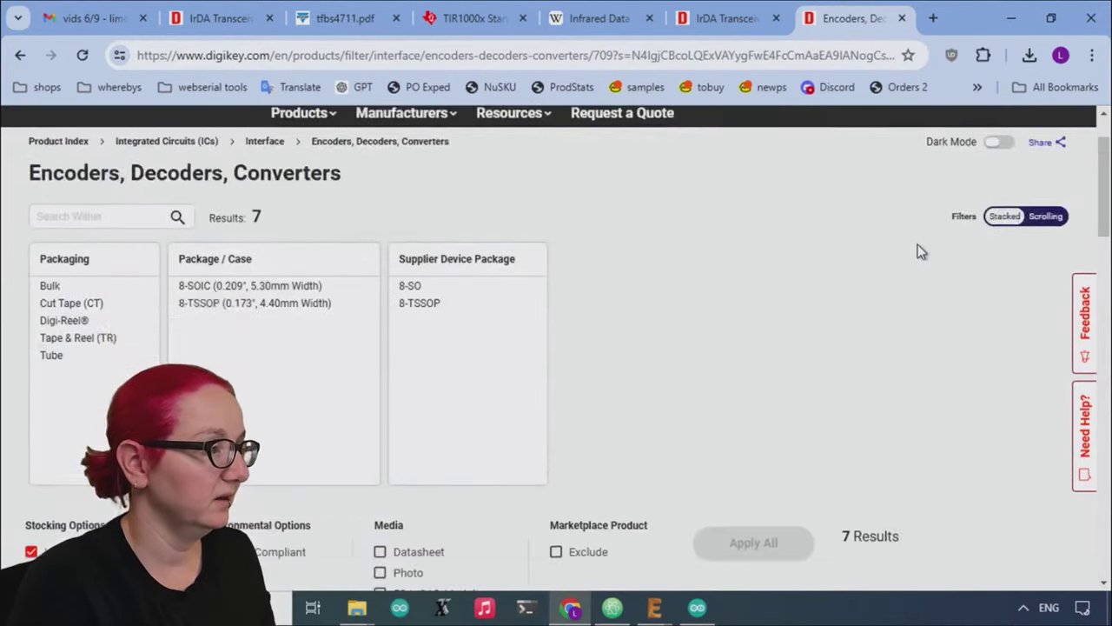
Sort by price, then quantity available, and open the TIR1000IPSR product page.
scroll(918, 251, "down", 6)
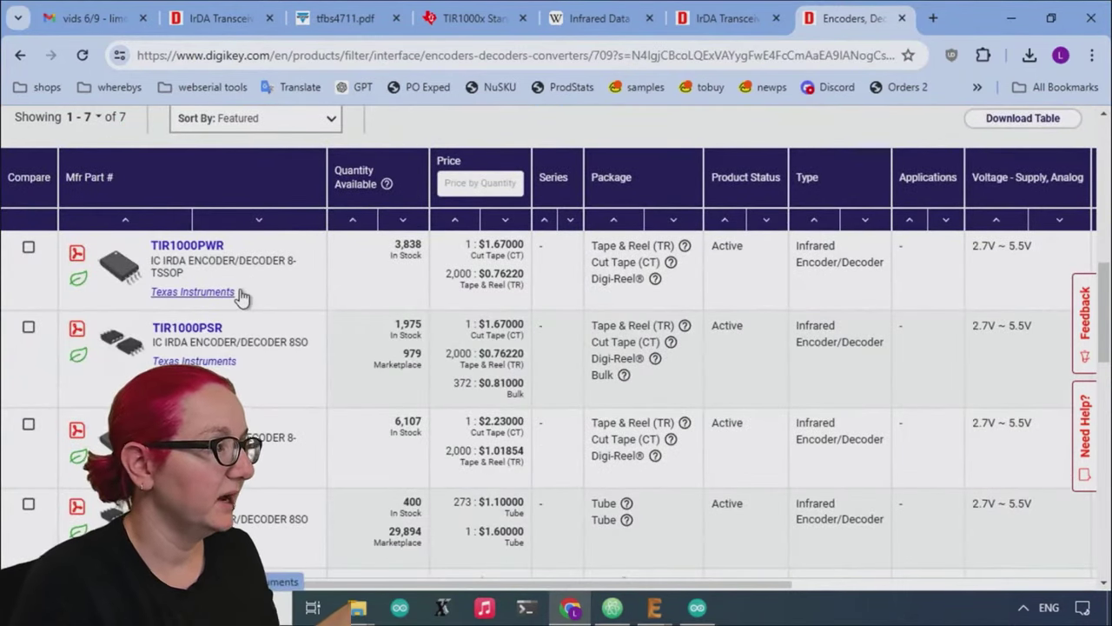
scroll(418, 484, "down", 1)
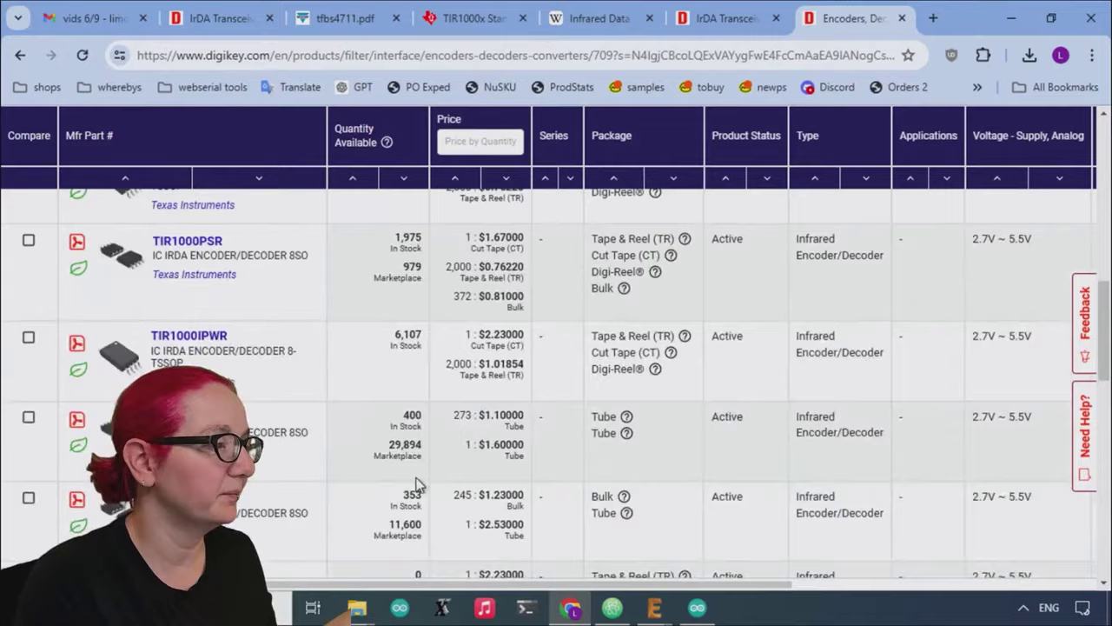
scroll(418, 484, "down", 2)
scroll(430, 484, "up", 3)
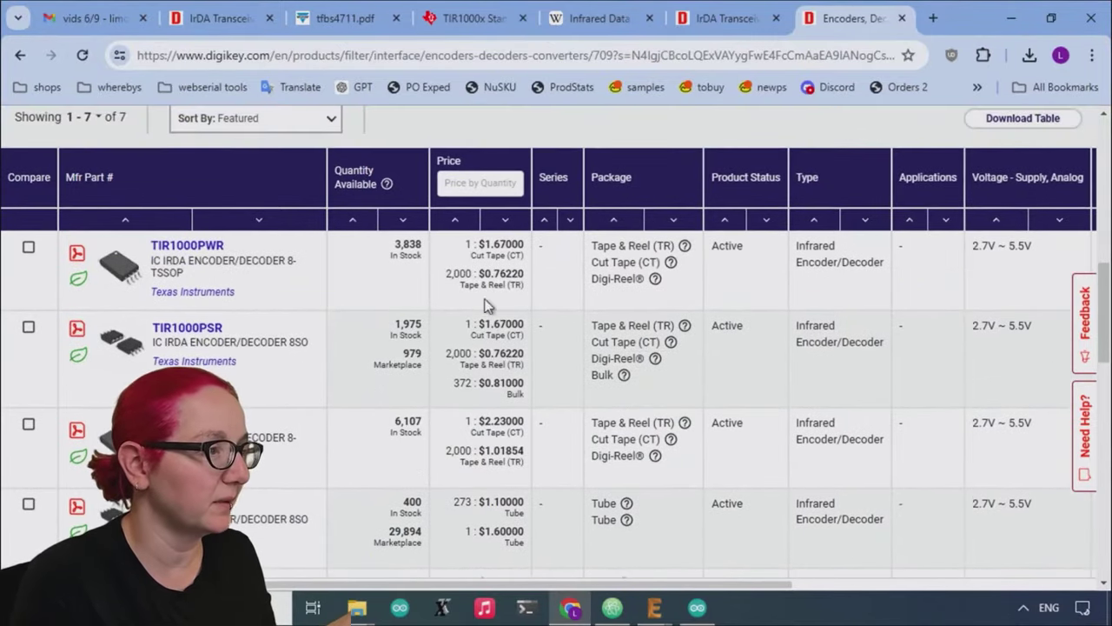
scroll(487, 305, "up", 1)
left_click(454, 306)
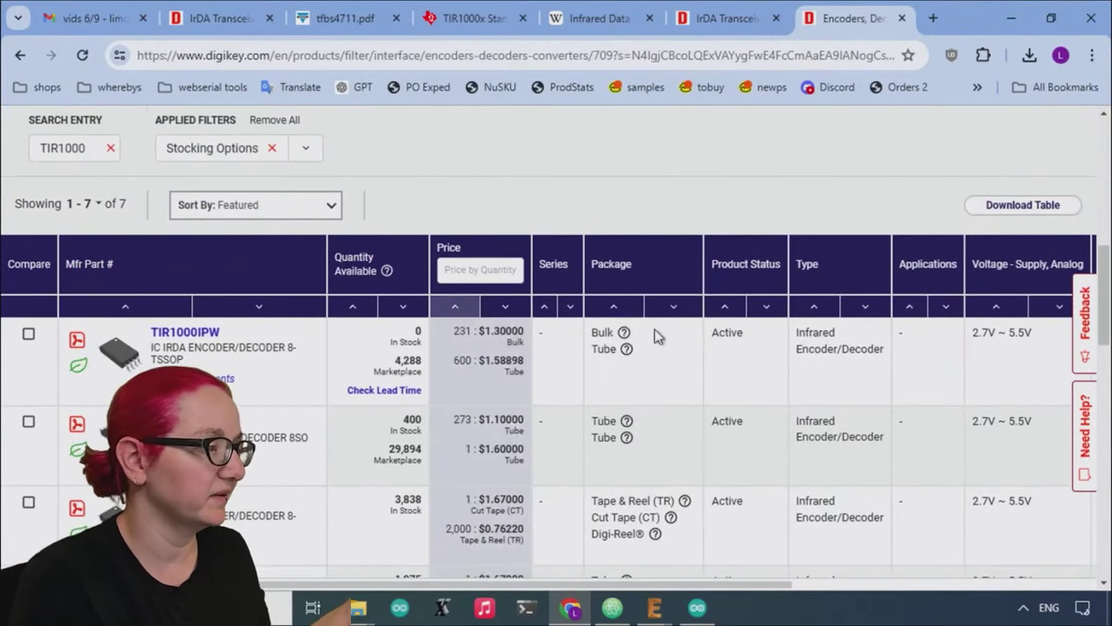
scroll(654, 328, "down", 1)
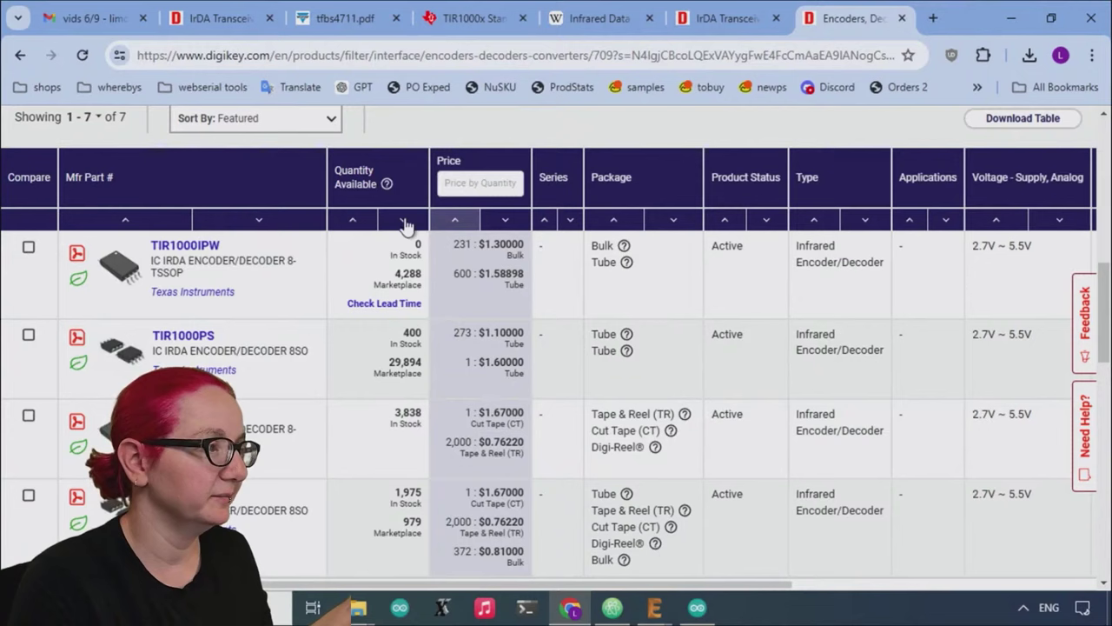
left_click(403, 220)
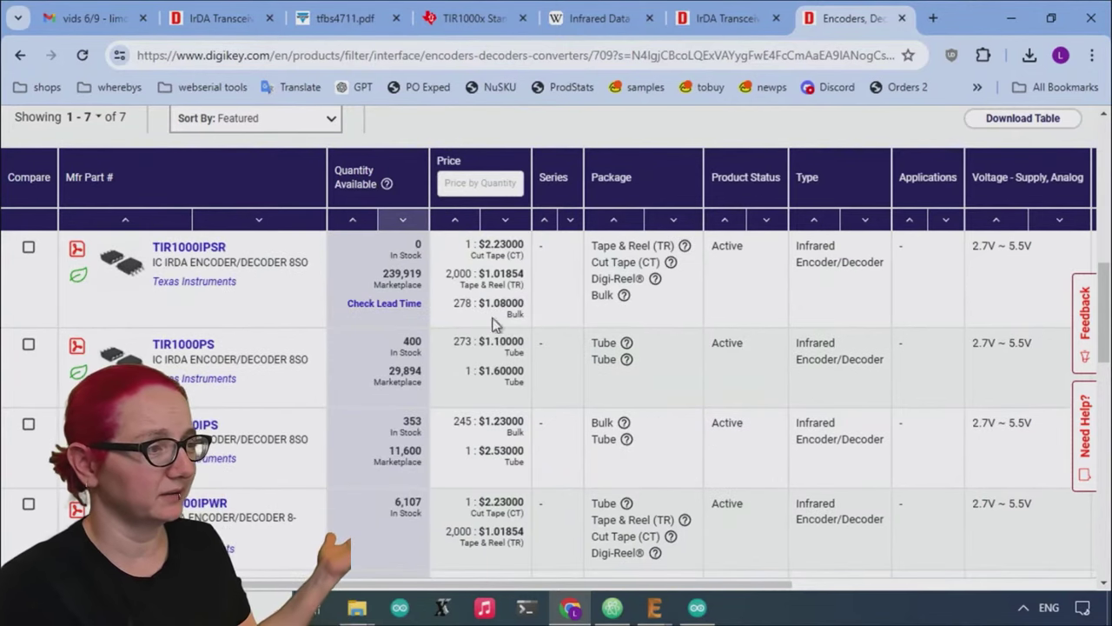
left_click(188, 247)
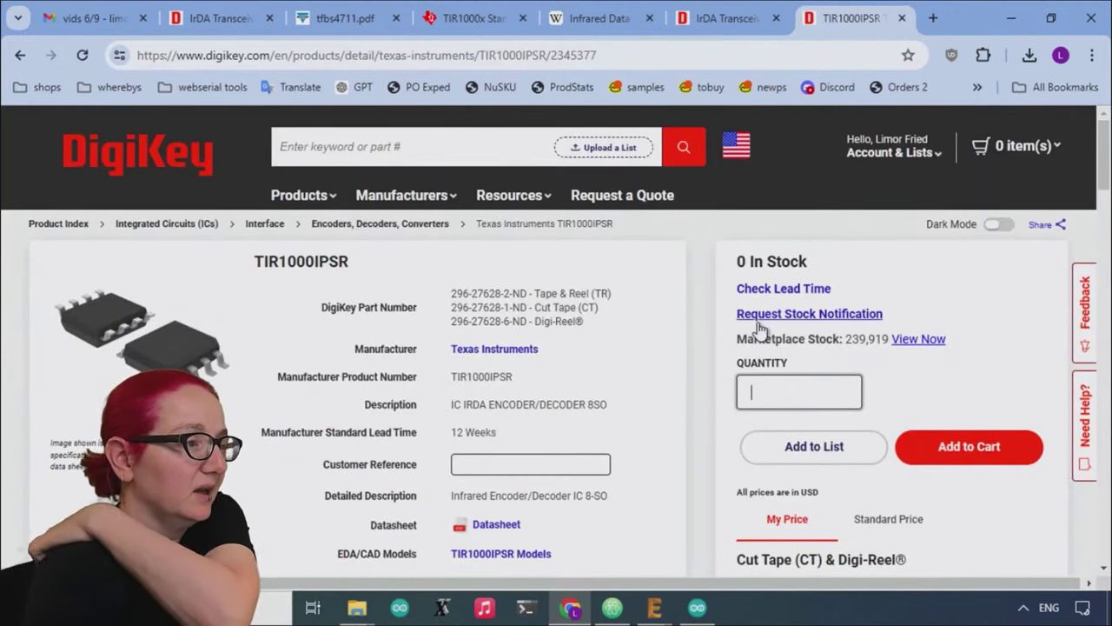
Search DigiKey for mcp2022 from the TIR1000IPSR product page.
scroll(753, 323, "down", 3)
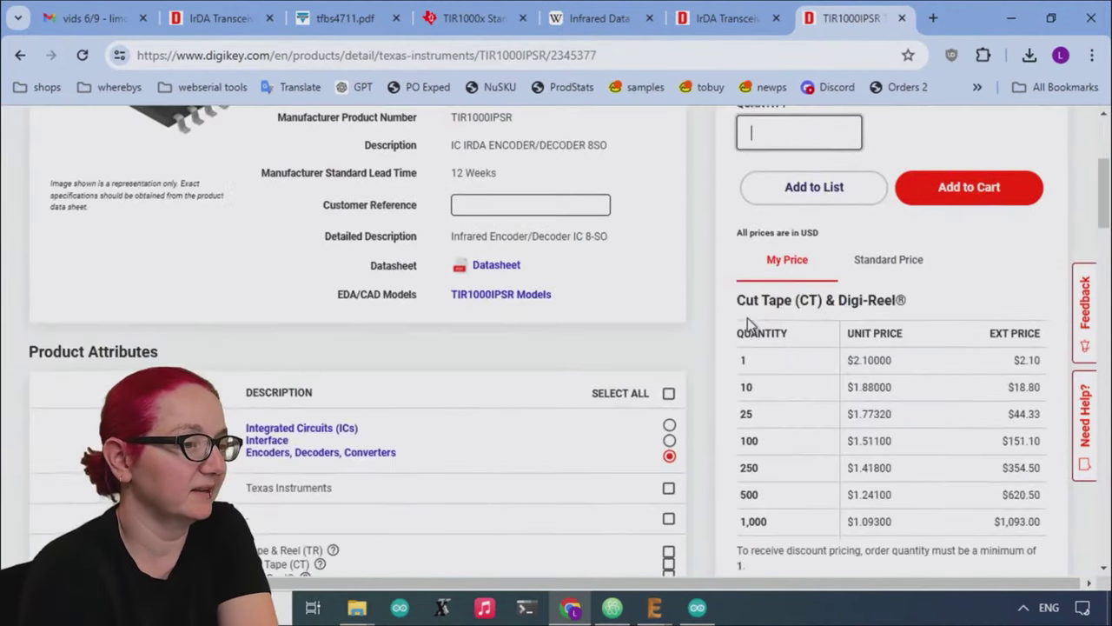
scroll(748, 318, "up", 4)
left_click(704, 19)
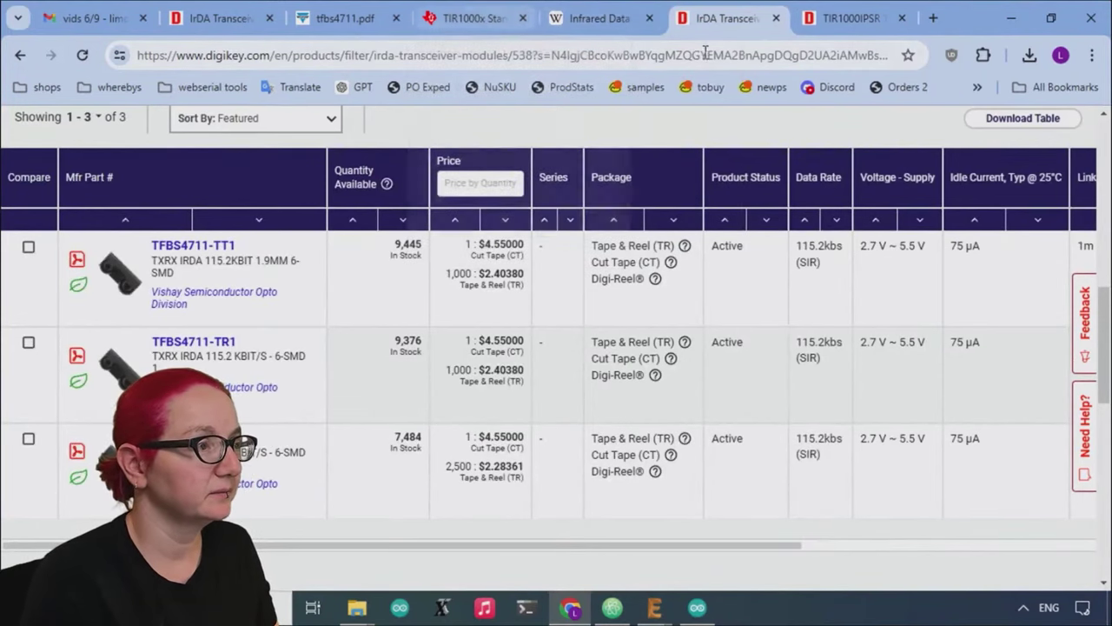
left_click(847, 19)
left_click(367, 146)
type("mc")
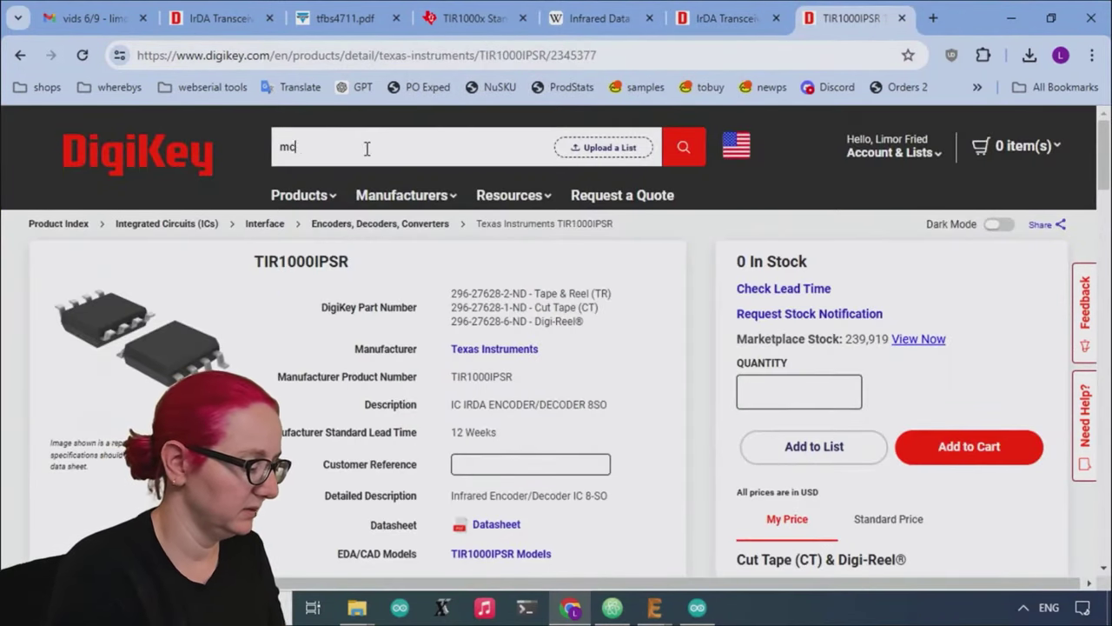
type("p2")
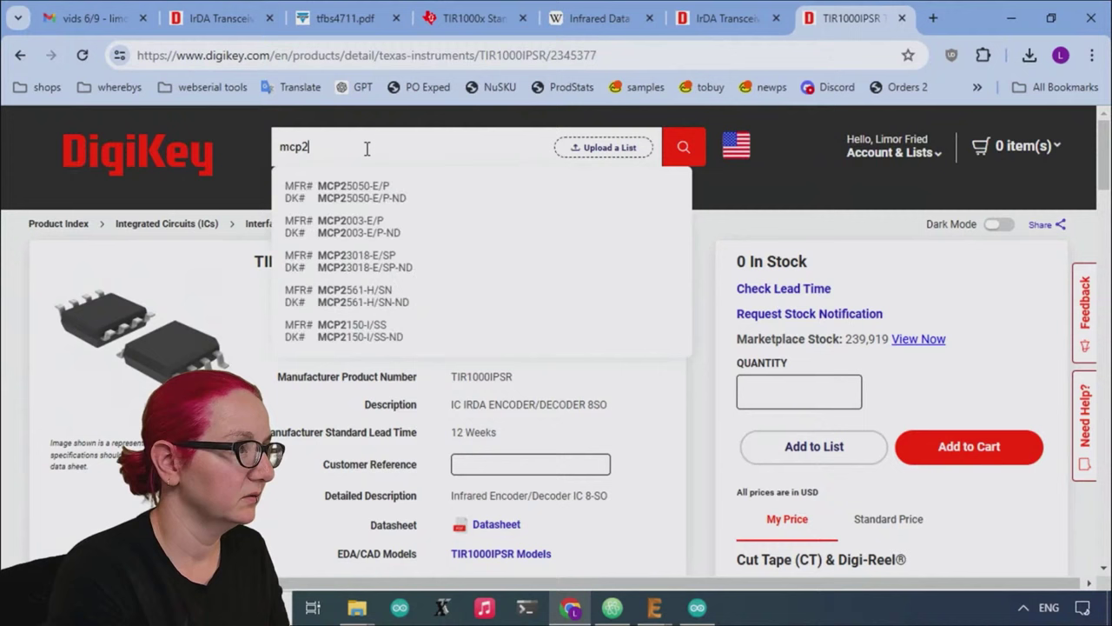
type("022")
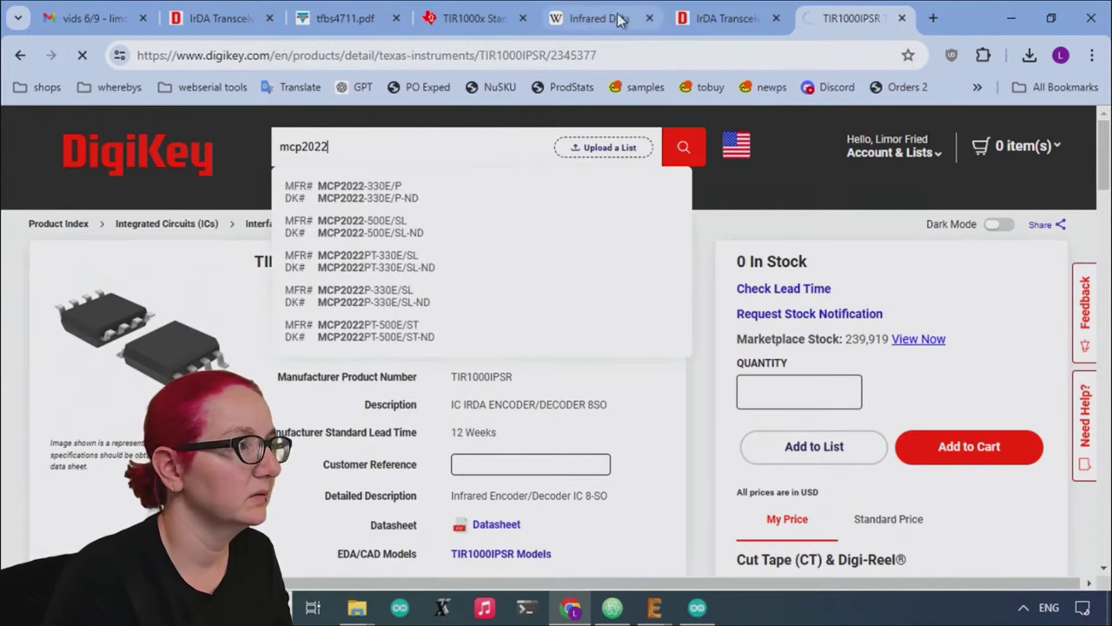
key("Return")
Find 'mcp2' in the TFBS4711 datasheet to locate the MCP2122 recommendation.
left_click(346, 17)
key("ctrl+f")
type("mcp2")
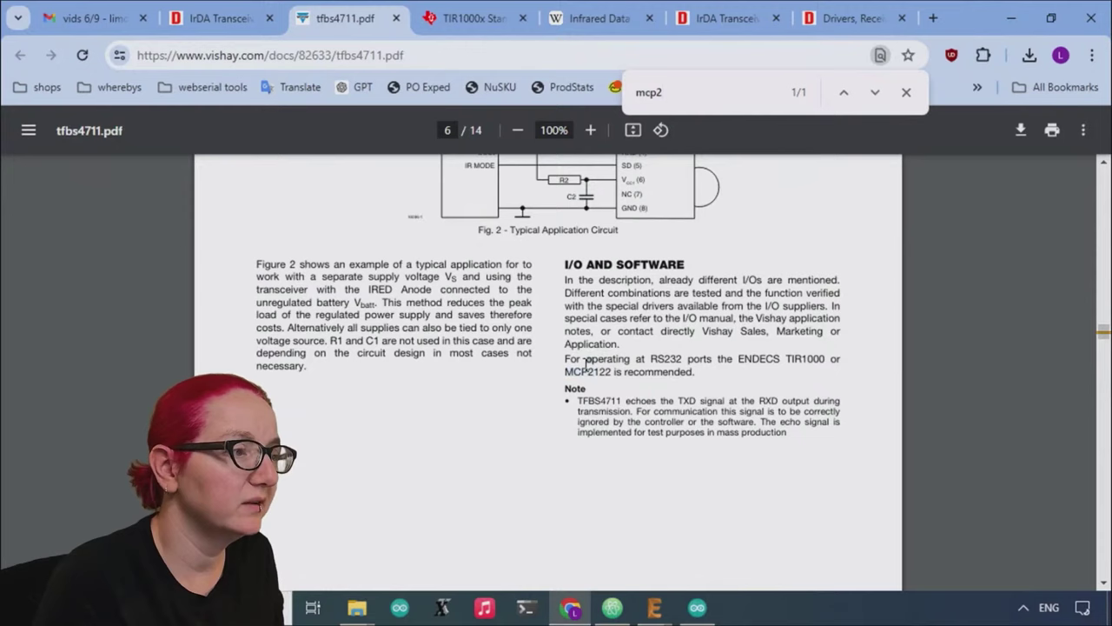
Correct the search to MCP2122 and open MCP2122T-E/SN from the Encoders, Decoders, Converters results.
left_click(857, 26)
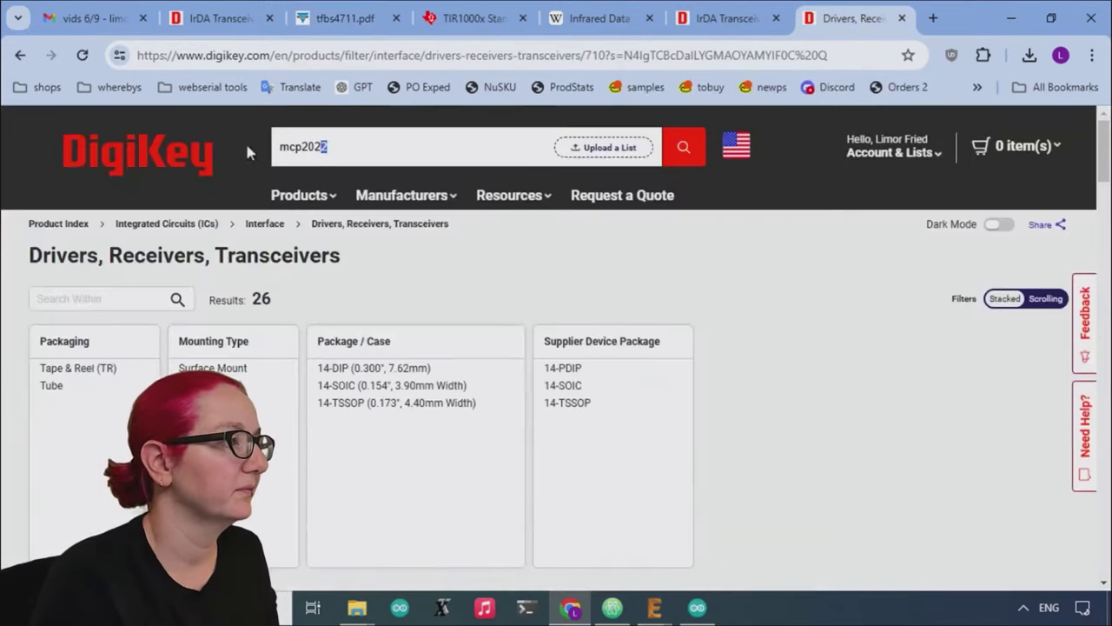
key("ctrl+a")
type("MCP2122")
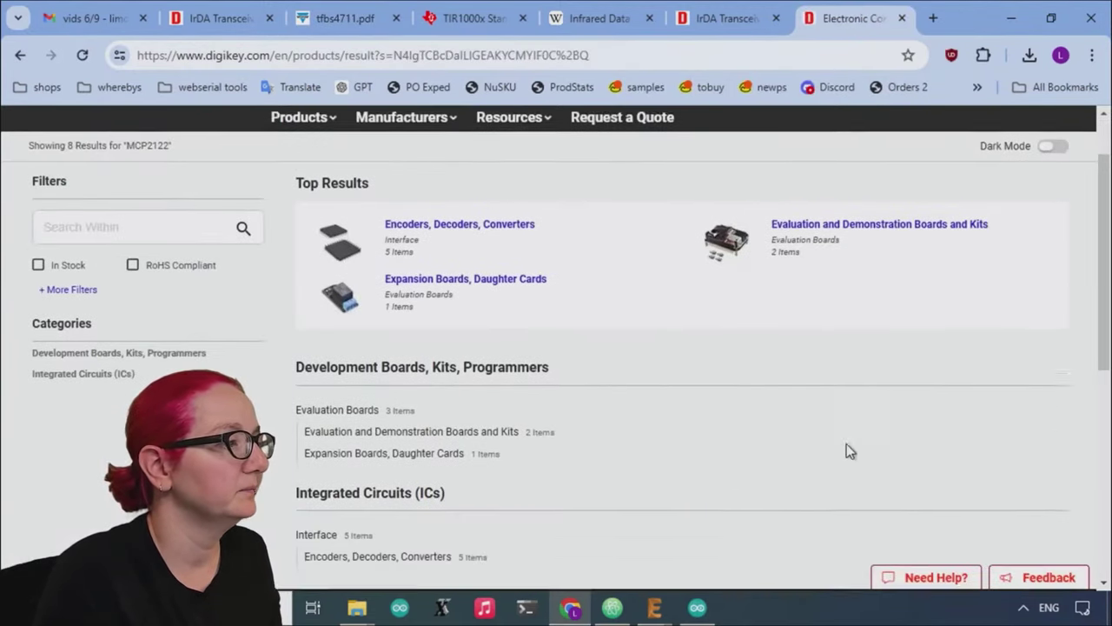
scroll(441, 228, "down", 1)
left_click(442, 228)
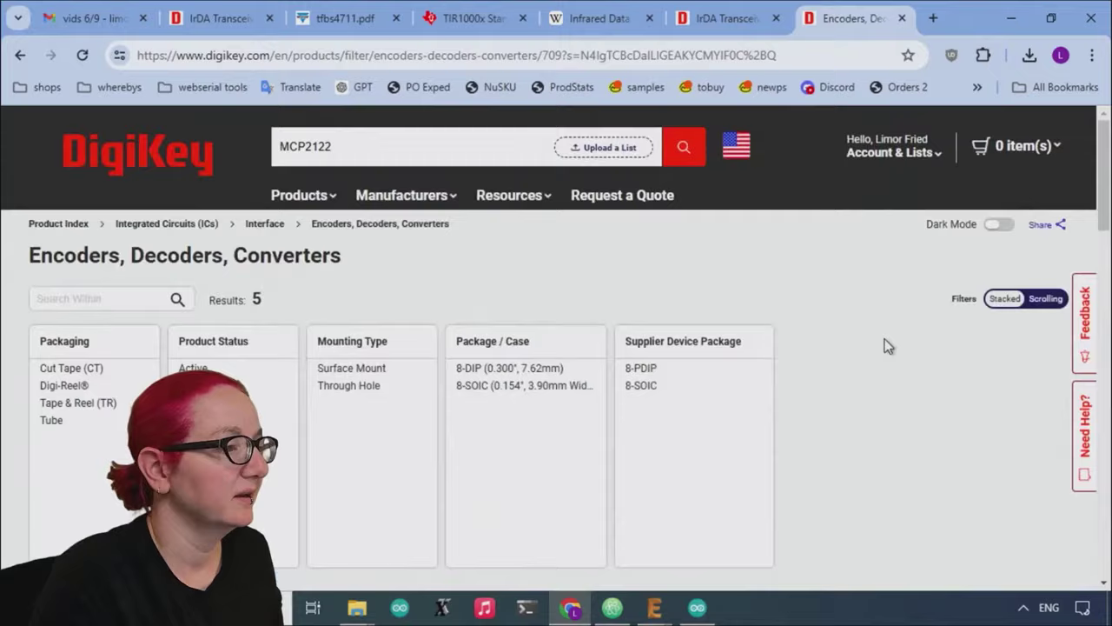
scroll(886, 345, "down", 7)
scroll(886, 345, "down", 1)
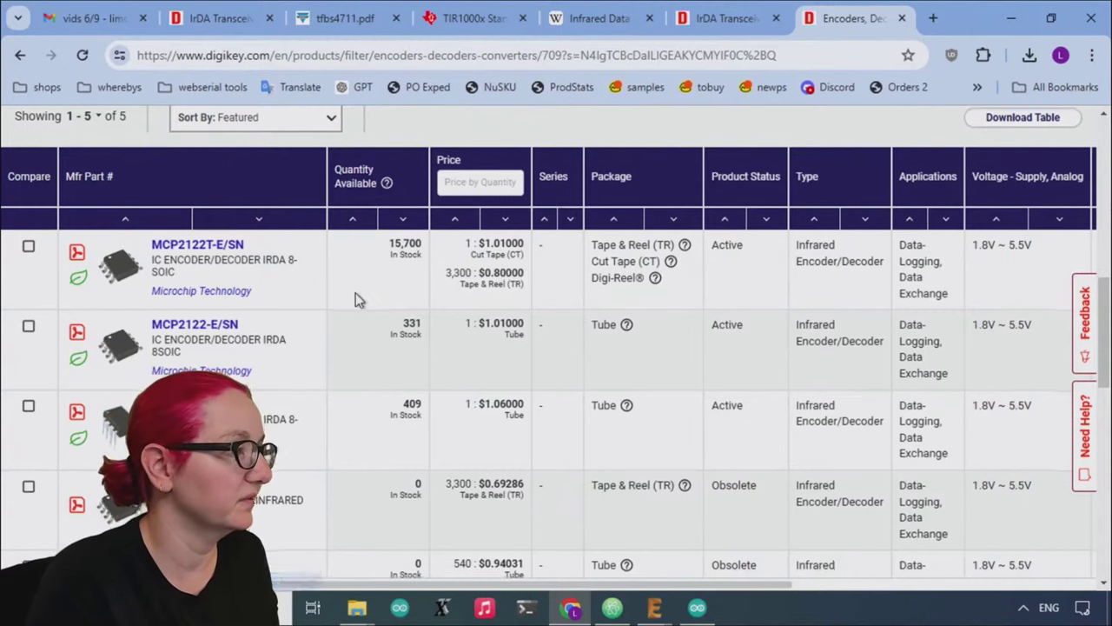
scroll(355, 295, "down", 1)
scroll(356, 298, "up", 1)
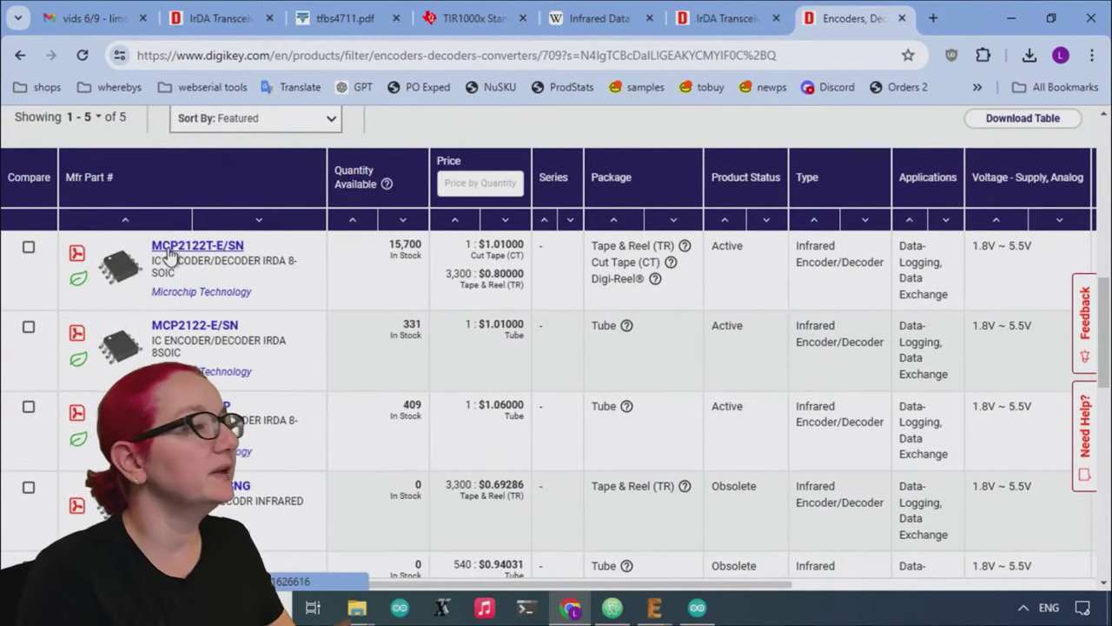
left_click(171, 252)
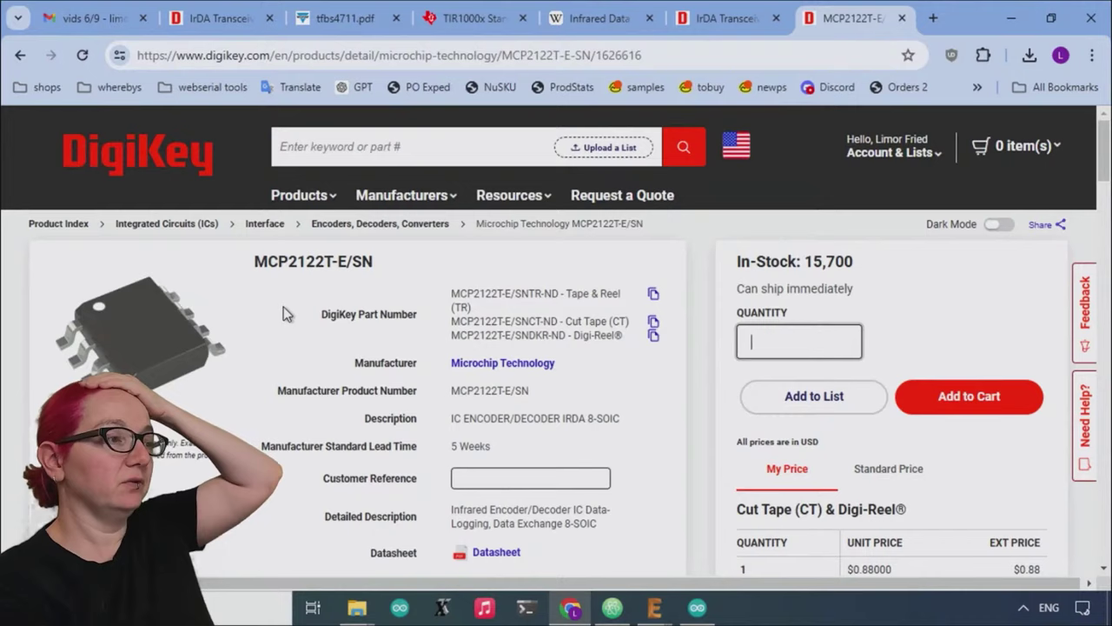
Check MCP2122T-E/SN's $1.01 standard pricing, then return to the TFBS4711 transceiver results.
scroll(837, 335, "down", 3)
scroll(840, 339, "up", 3)
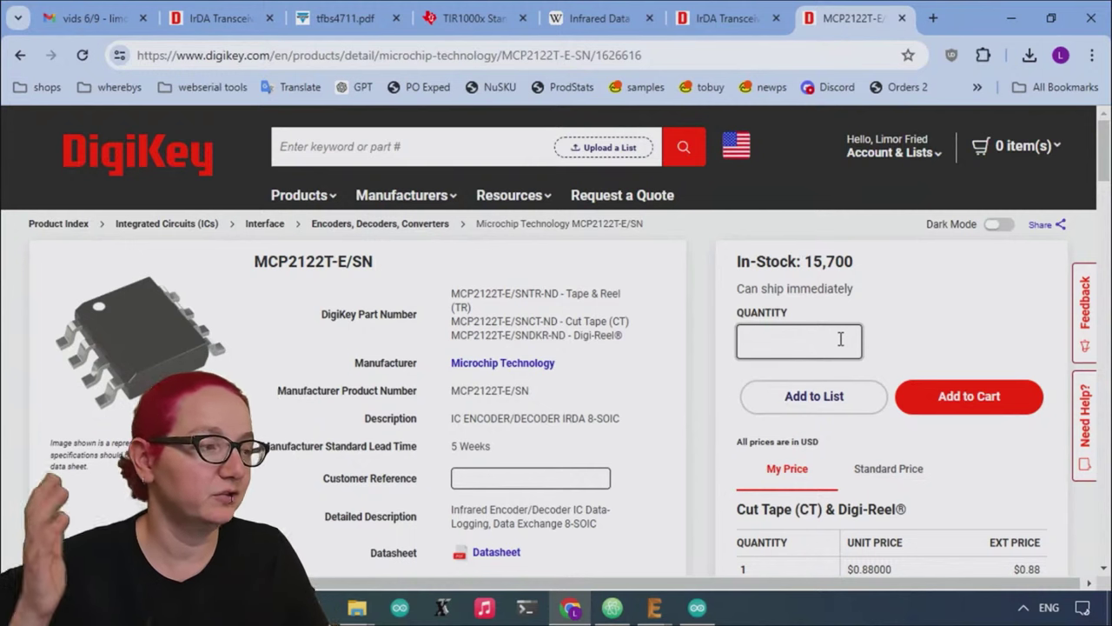
scroll(837, 335, "down", 1)
left_click(895, 383)
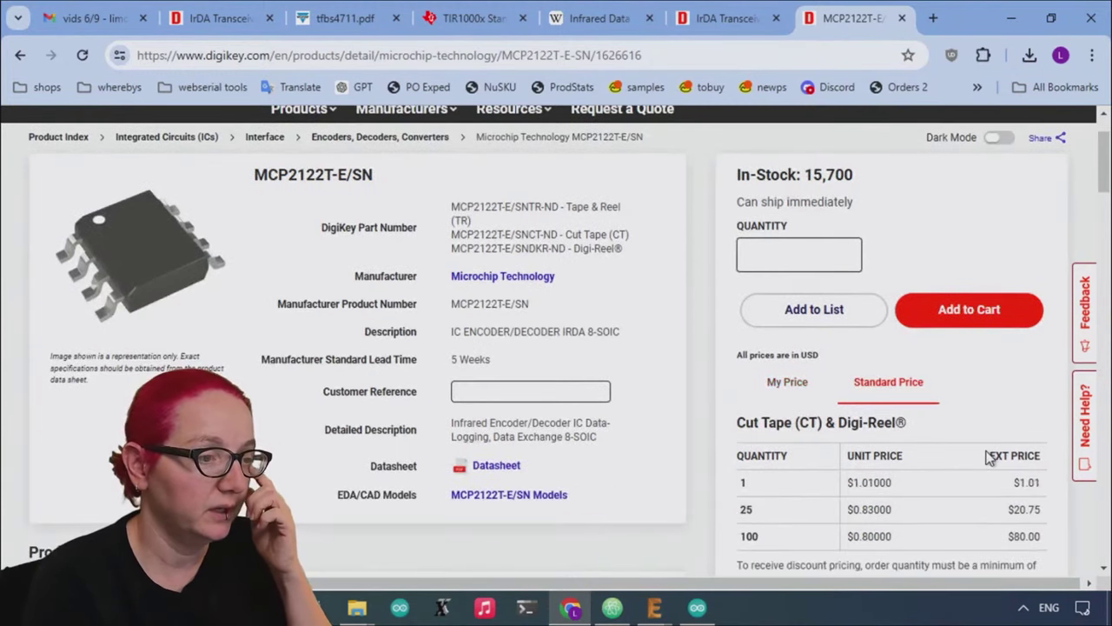
scroll(956, 447, "down", 1)
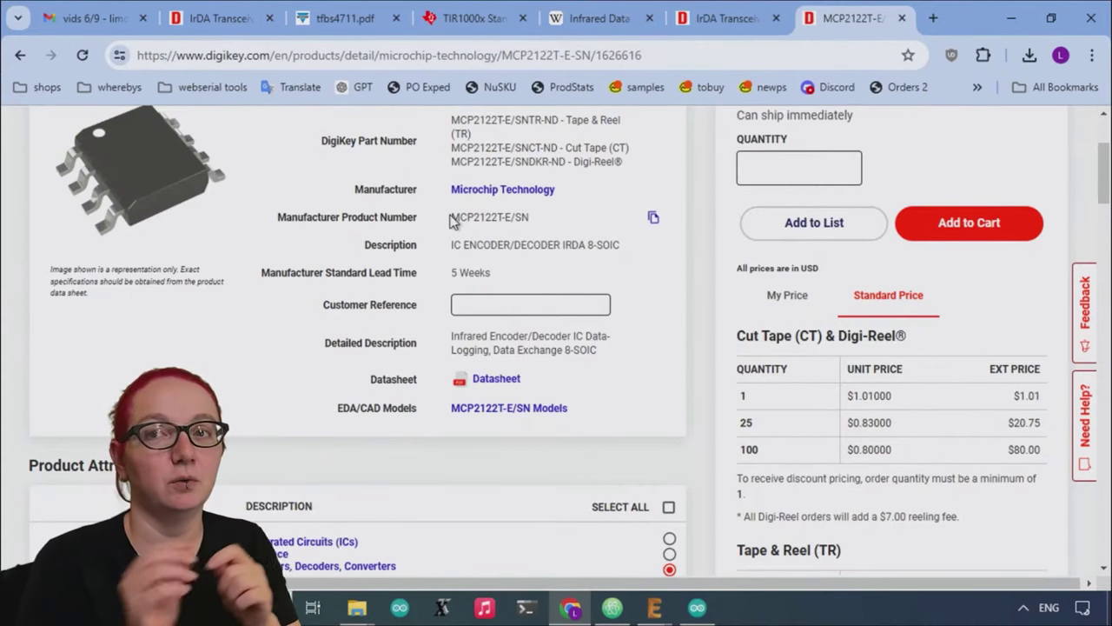
left_click(713, 19)
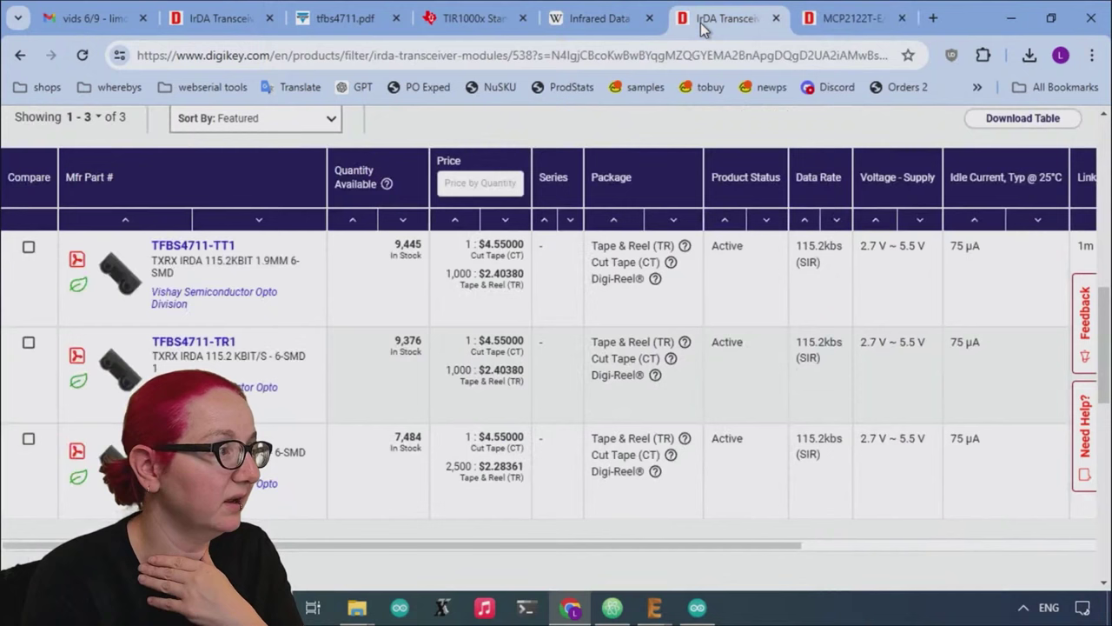
Open the TFBS4711-TT1 product page (9,445 in stock, $4.55 cut tape).
left_click(224, 249)
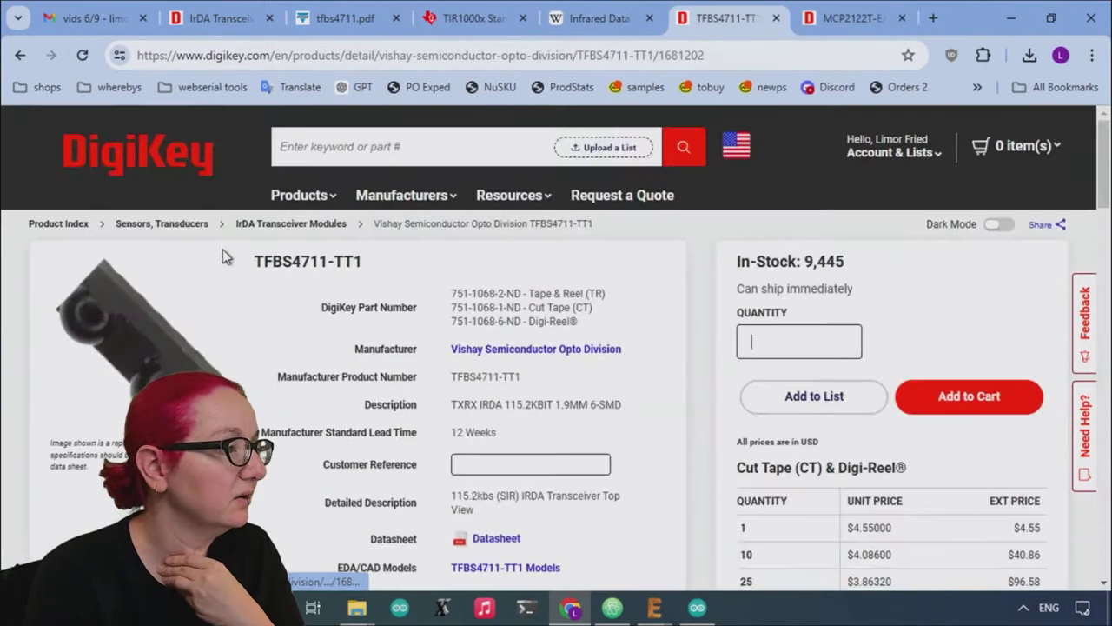